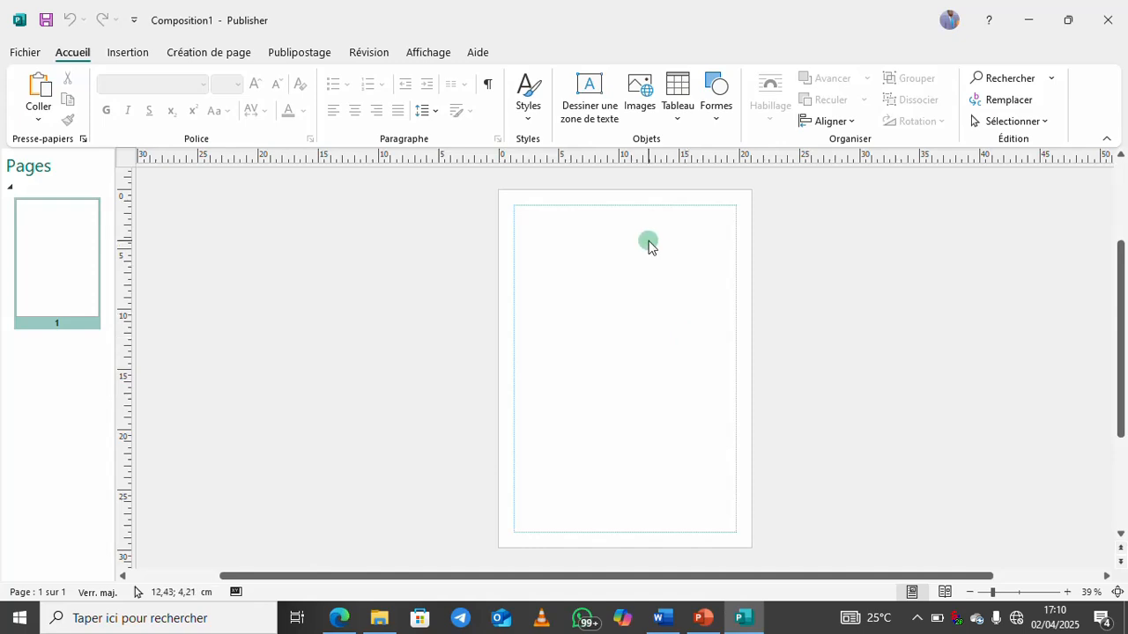
# Close the blank publication and relaunch Publisher from its desktop icon
pyautogui.click(1107, 19)
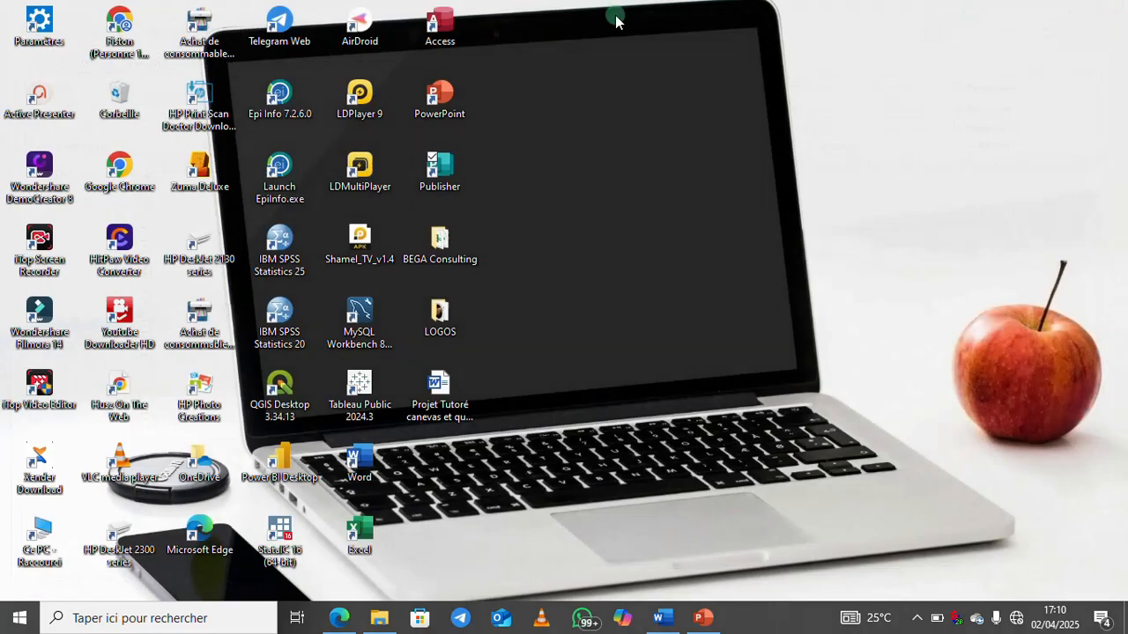
pyautogui.click(443, 171)
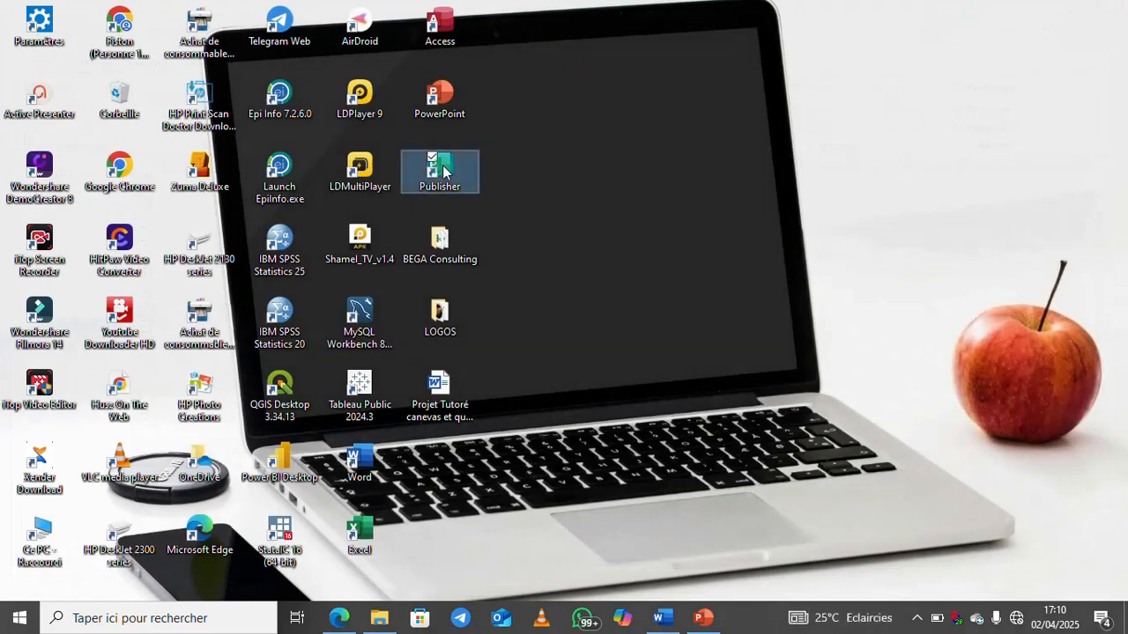
pyautogui.doubleClick(443, 171)
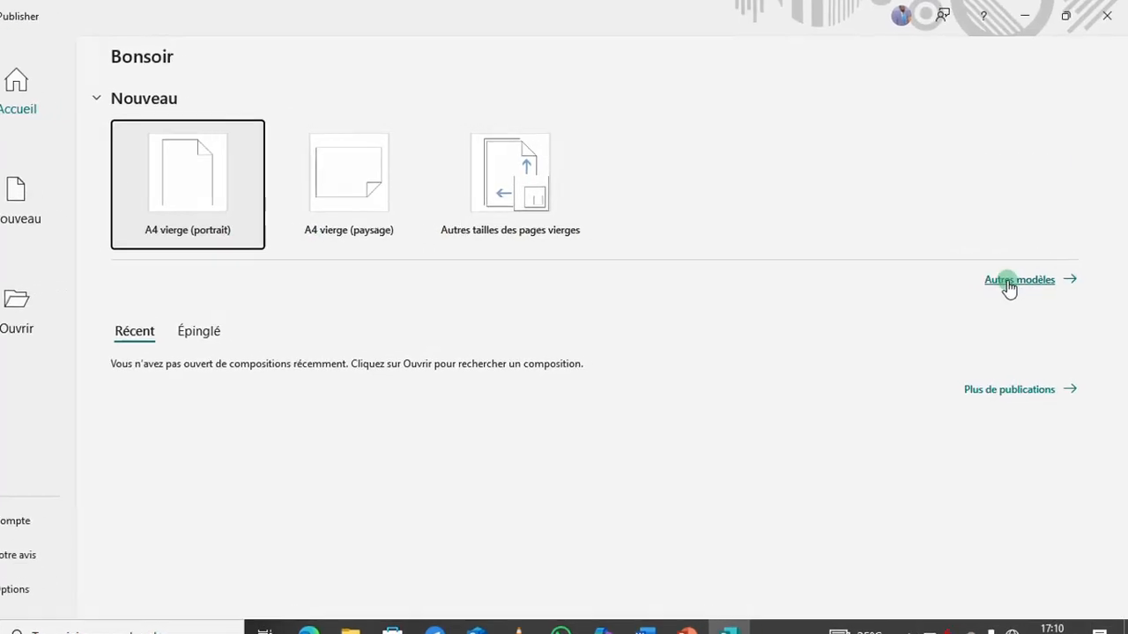
# Show 'Autres modèles' and scroll the full list of publication categories, including Brochures
pyautogui.click(1008, 282)
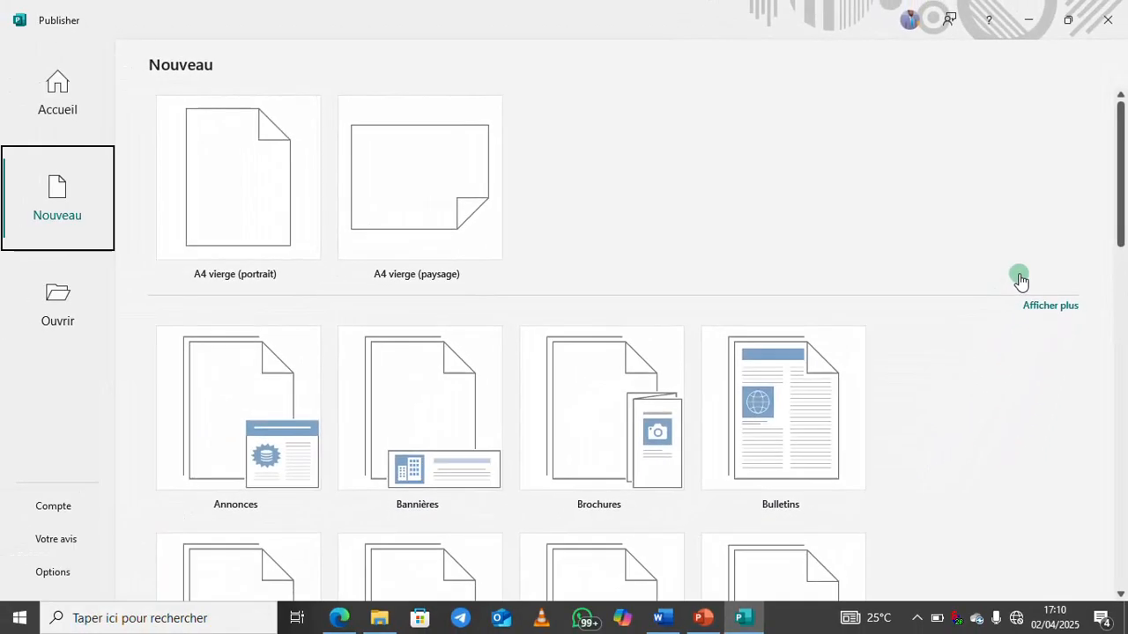
pyautogui.moveTo(1117, 222); pyautogui.dragTo(1123, 278)
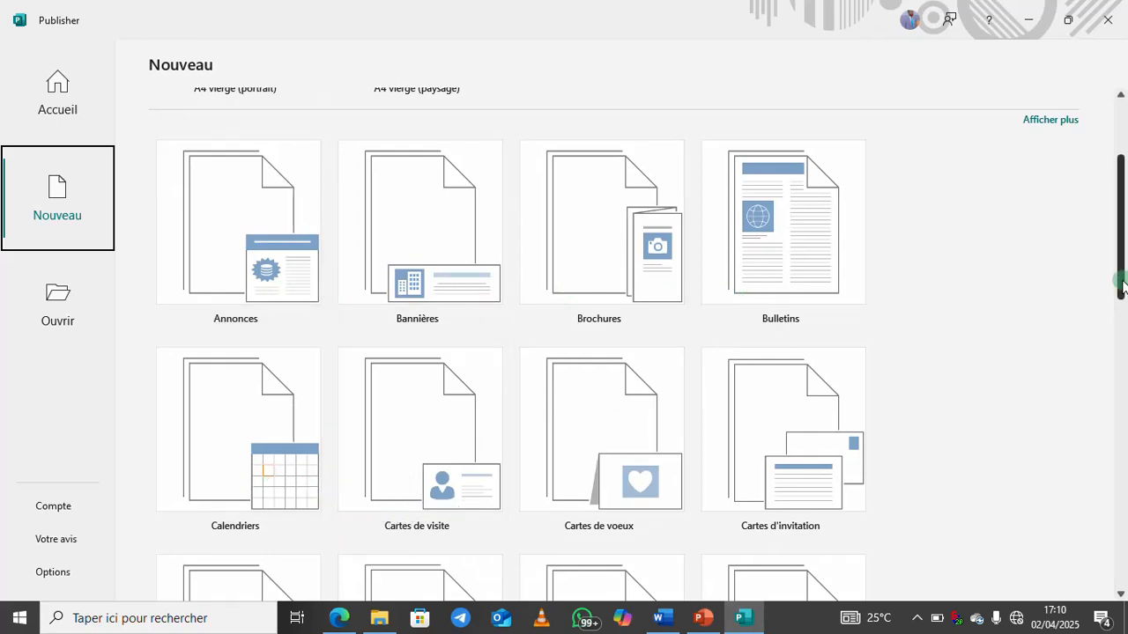
pyautogui.moveTo(1123, 280); pyautogui.dragTo(1100, 217)
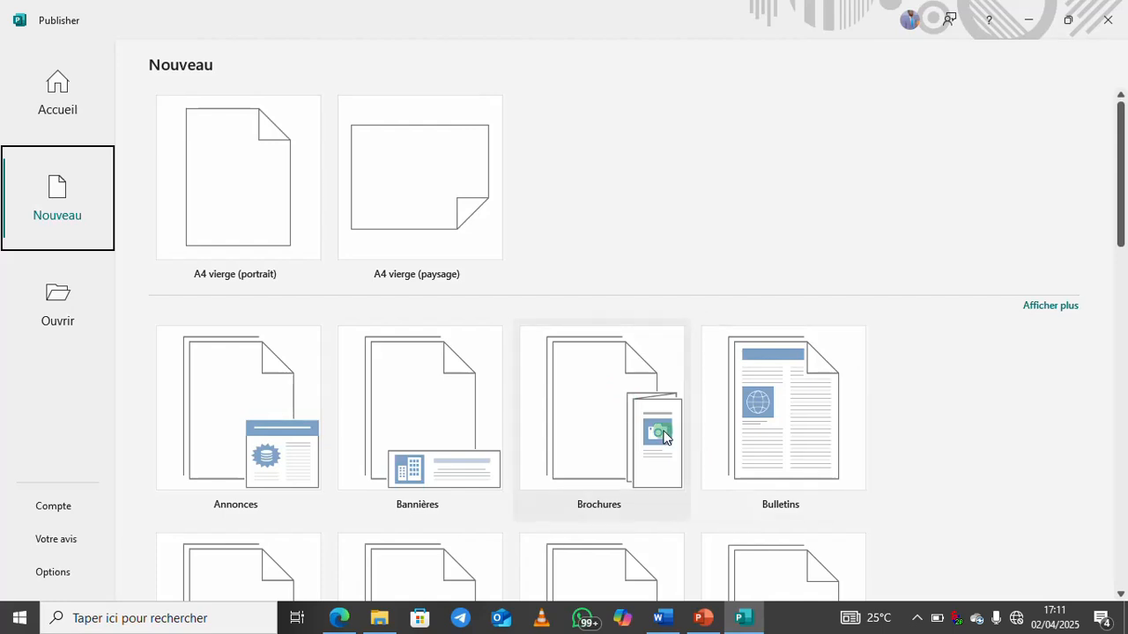
# In Brochures, compare designs such as Brocart, then create a brochure from 'Bande couleur'
pyautogui.click(626, 413)
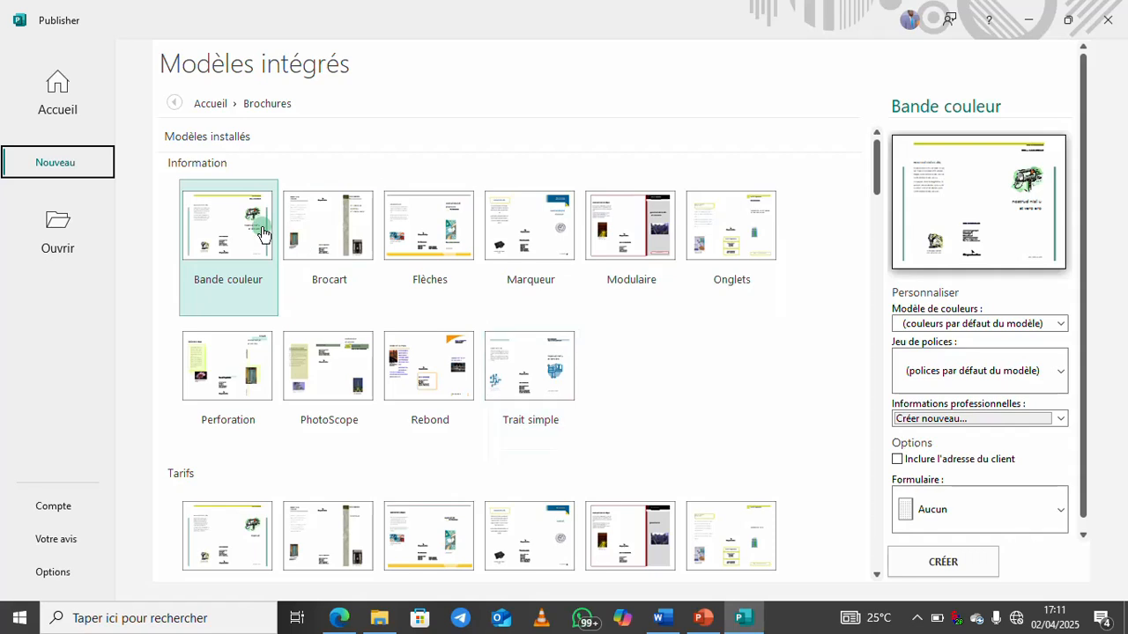
pyautogui.click(328, 243)
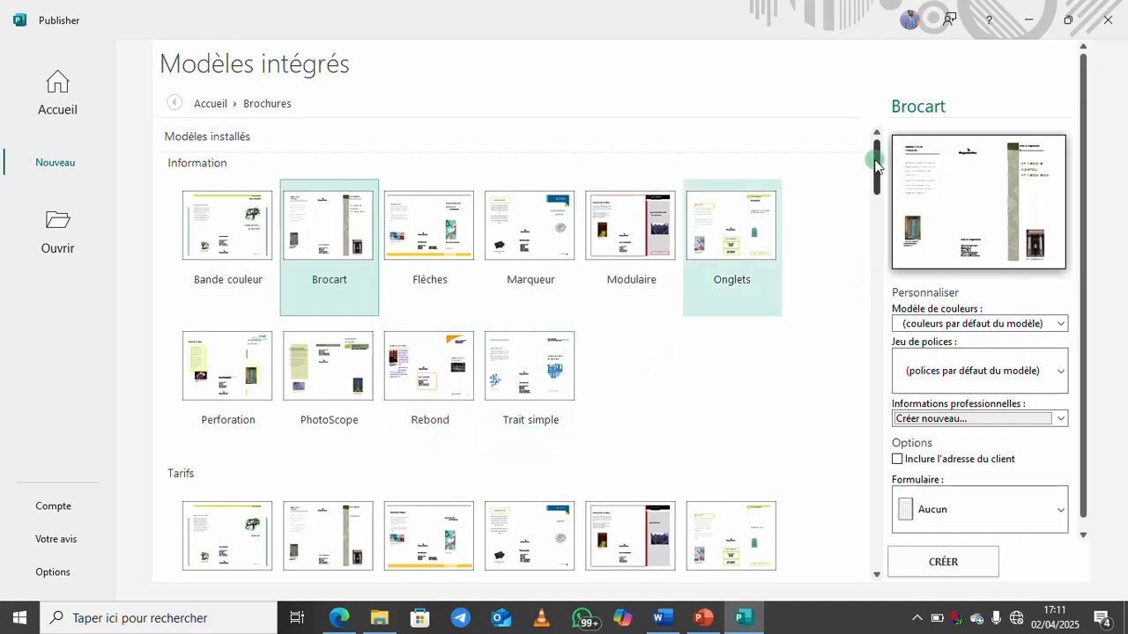
pyautogui.moveTo(877, 163)
pyautogui.mouseDown()
pyautogui.moveTo(880, 260)
pyautogui.moveTo(873, 150)
pyautogui.mouseUp()
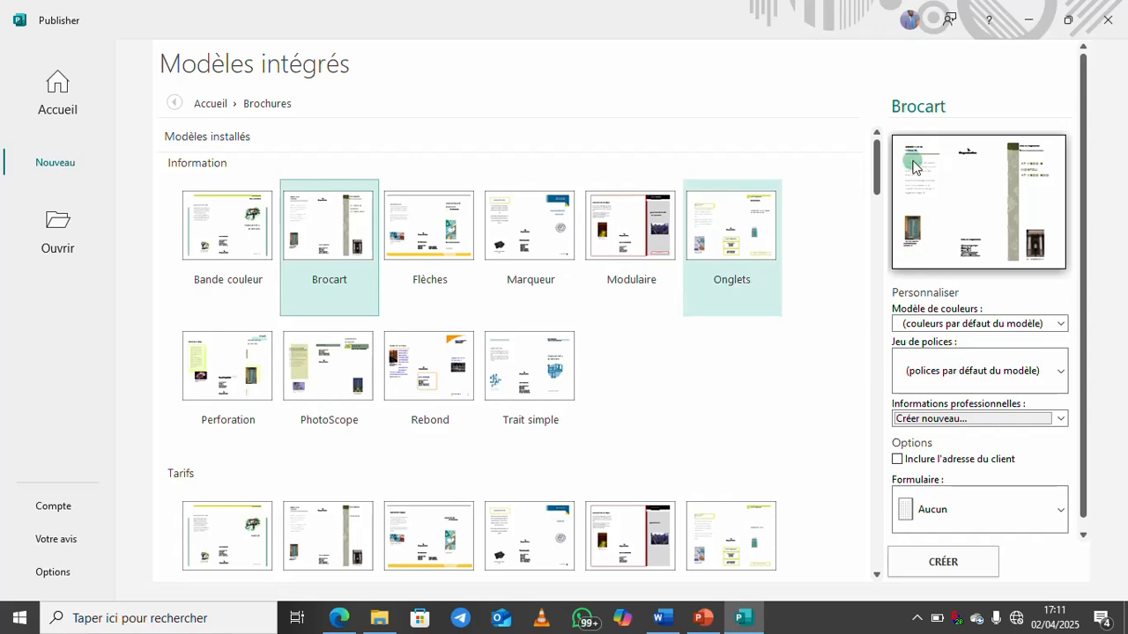
pyautogui.moveTo(877, 165); pyautogui.dragTo(886, 45)
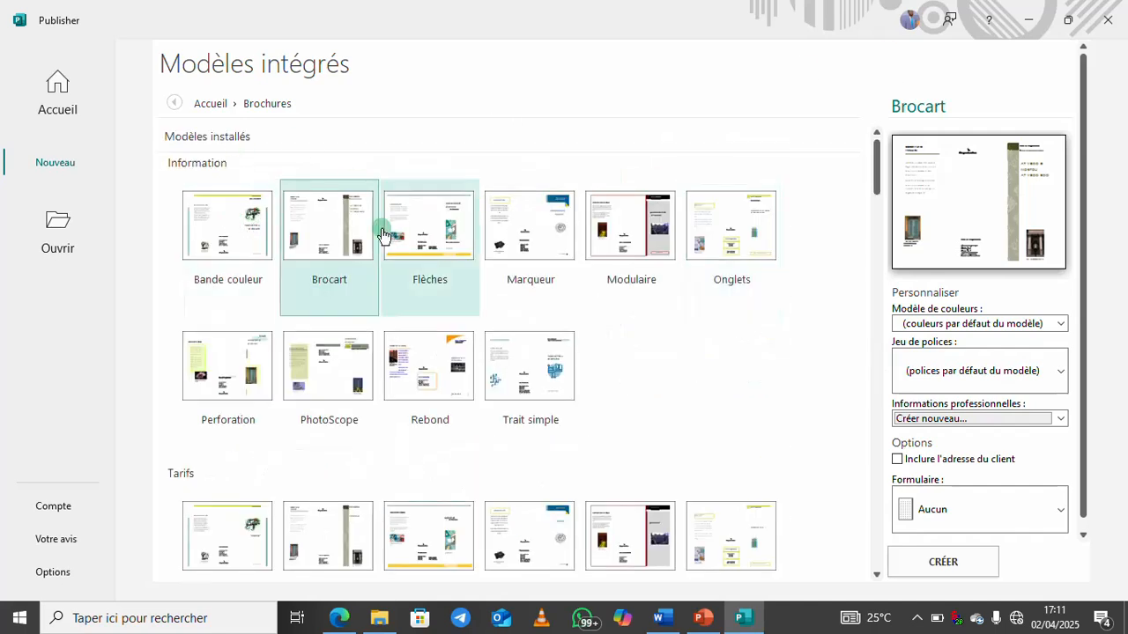
pyautogui.click(233, 224)
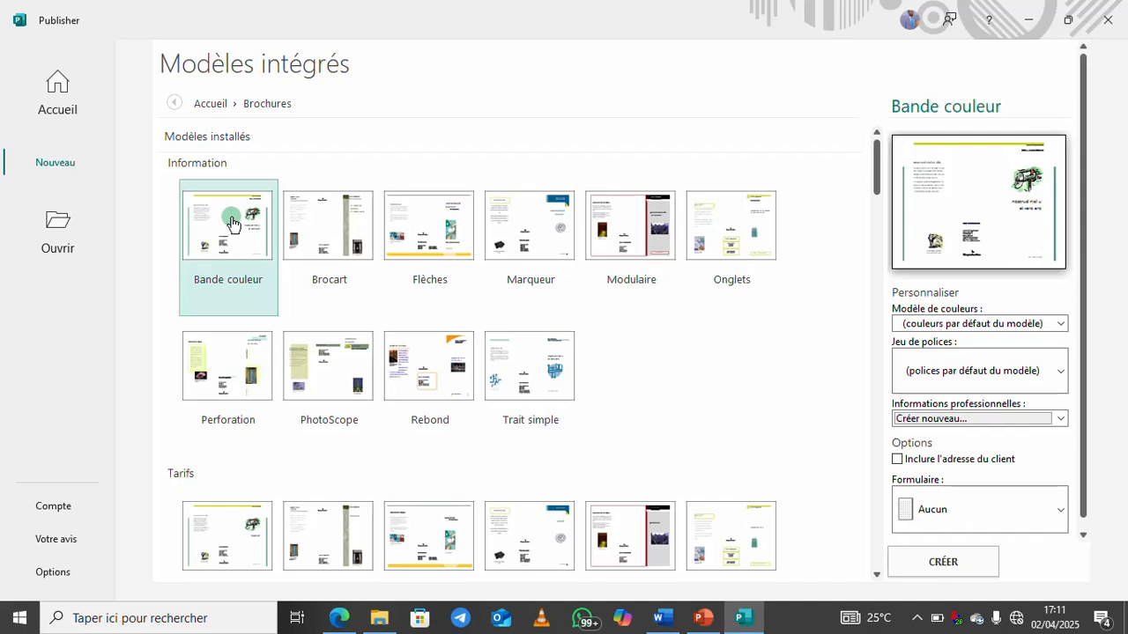
pyautogui.click(939, 564)
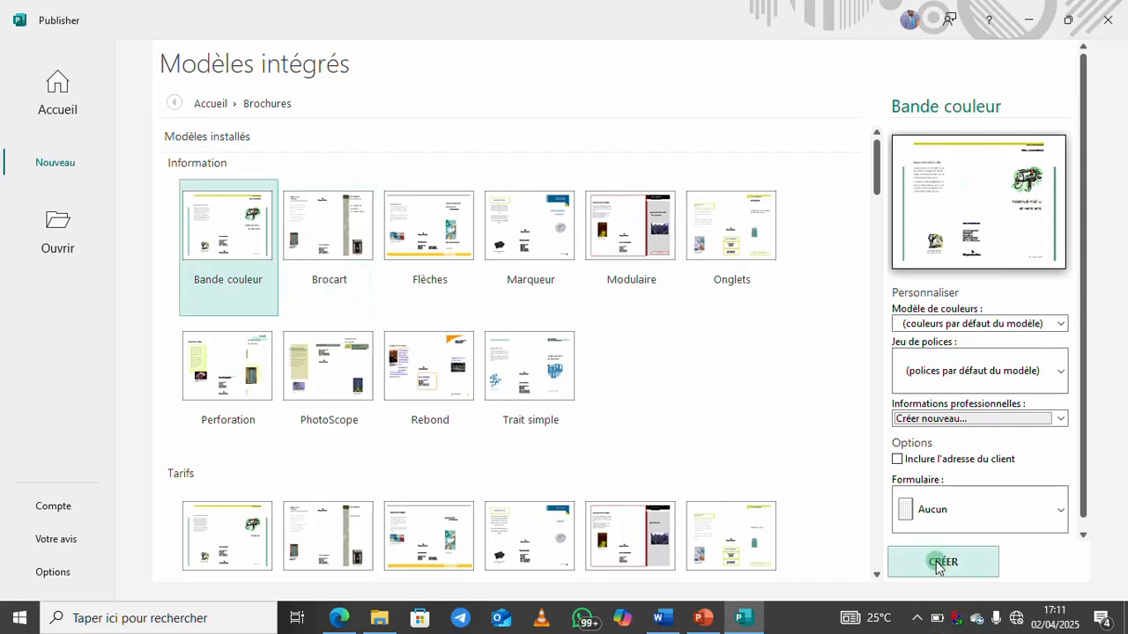
# Confirm the Bande couleur template, then review inside page 2 and return to cover page 1
pyautogui.click(225, 249)
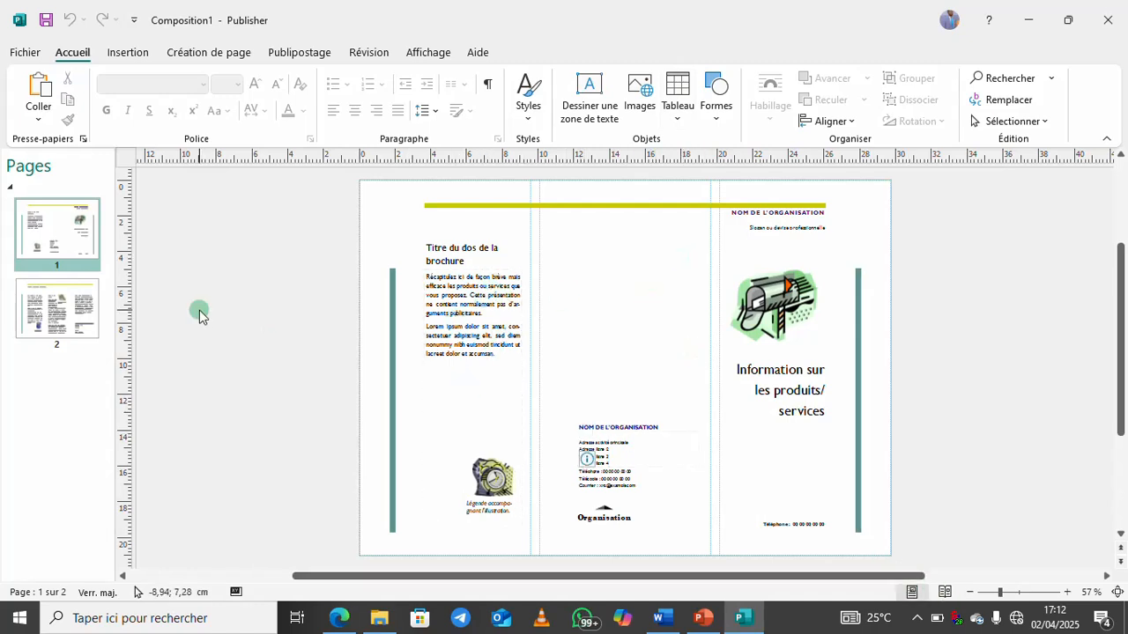
pyautogui.click(56, 317)
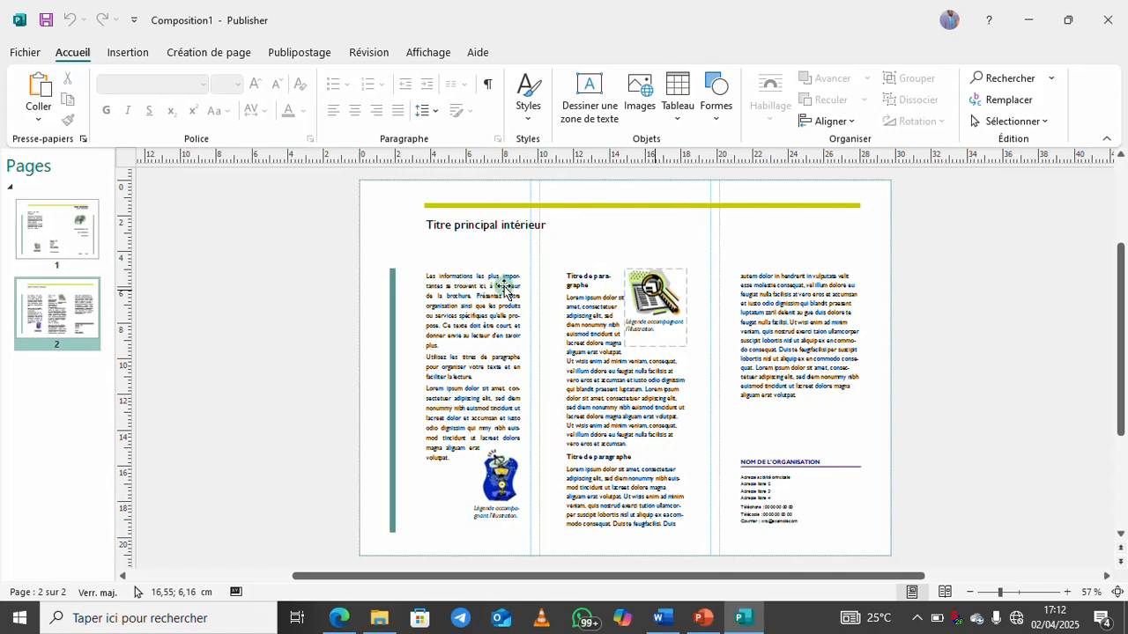
pyautogui.click(84, 236)
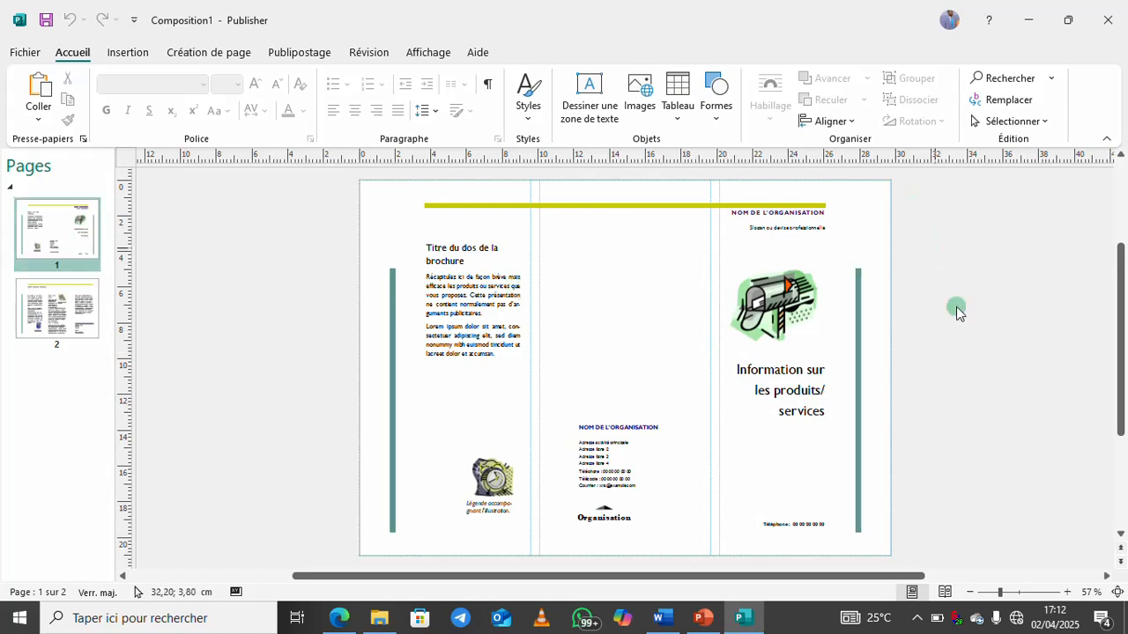
# Zoom the brochure to 100% and scroll to the top of the cover panel
pyautogui.click(1068, 596)
pyautogui.click(1068, 595)
pyautogui.click(1069, 596)
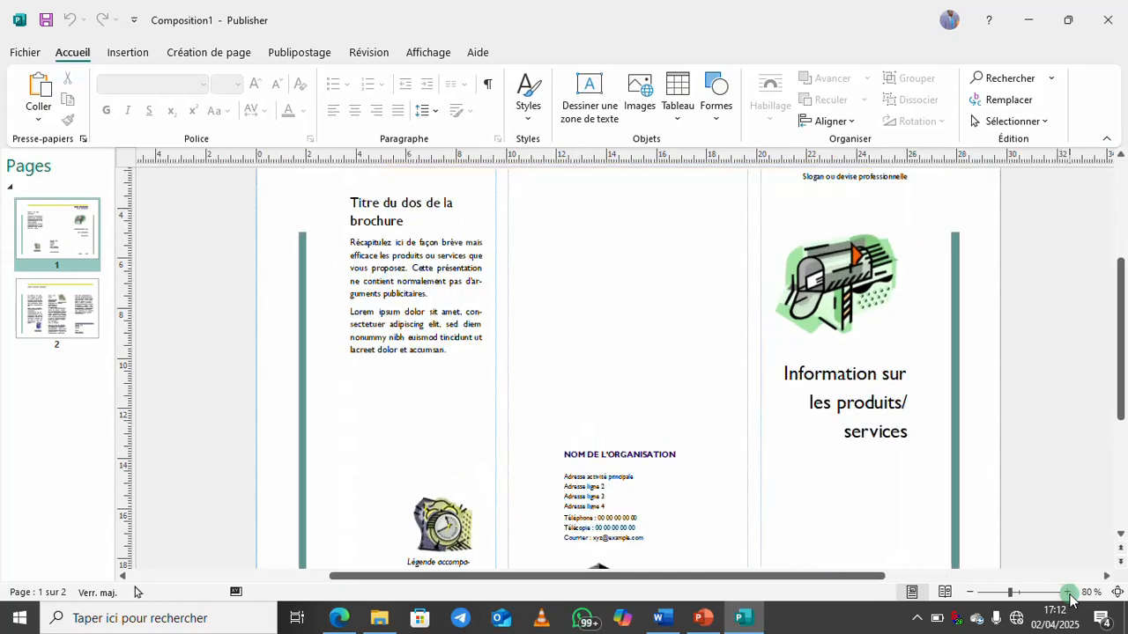
pyautogui.click(1069, 596)
pyautogui.click(1069, 596)
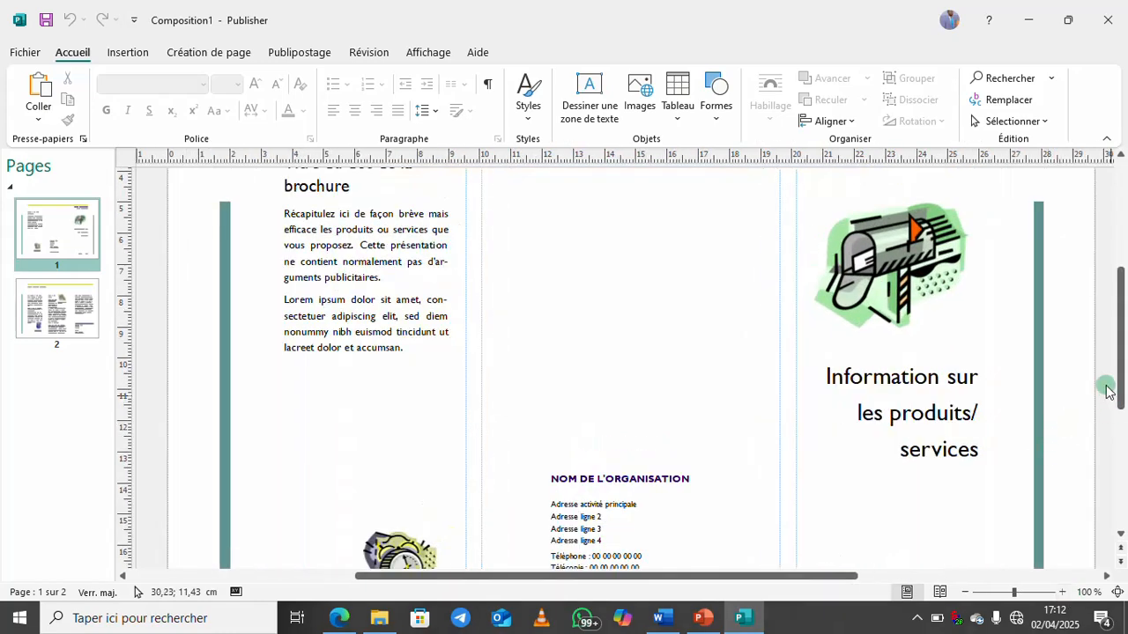
pyautogui.moveTo(600, 577); pyautogui.dragTo(841, 579)
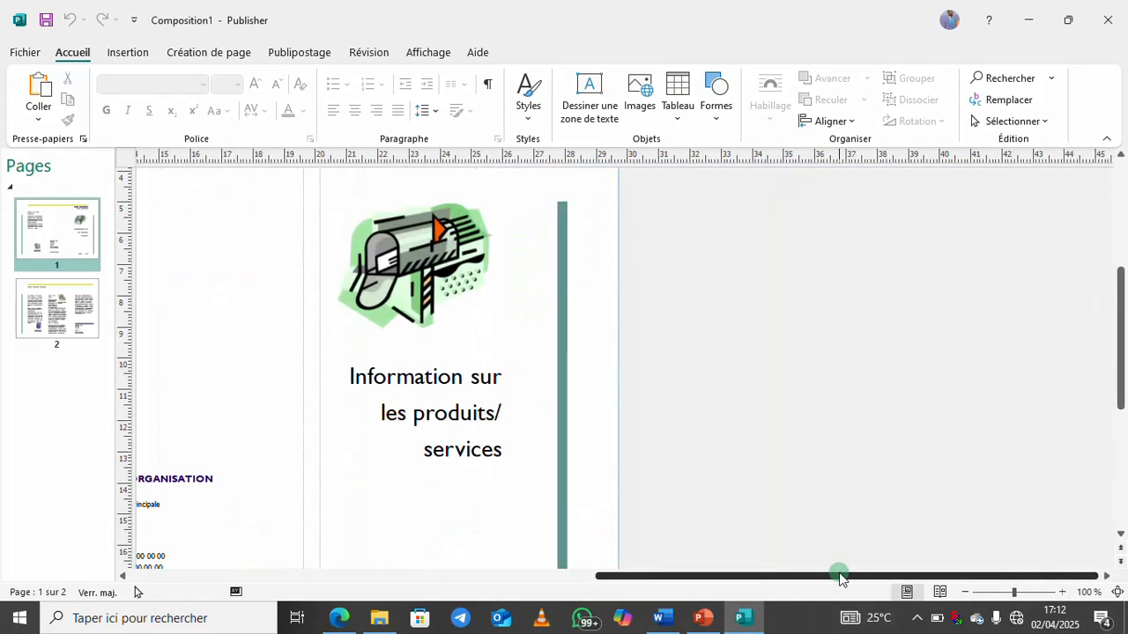
pyautogui.moveTo(1119, 328); pyautogui.dragTo(1119, 275)
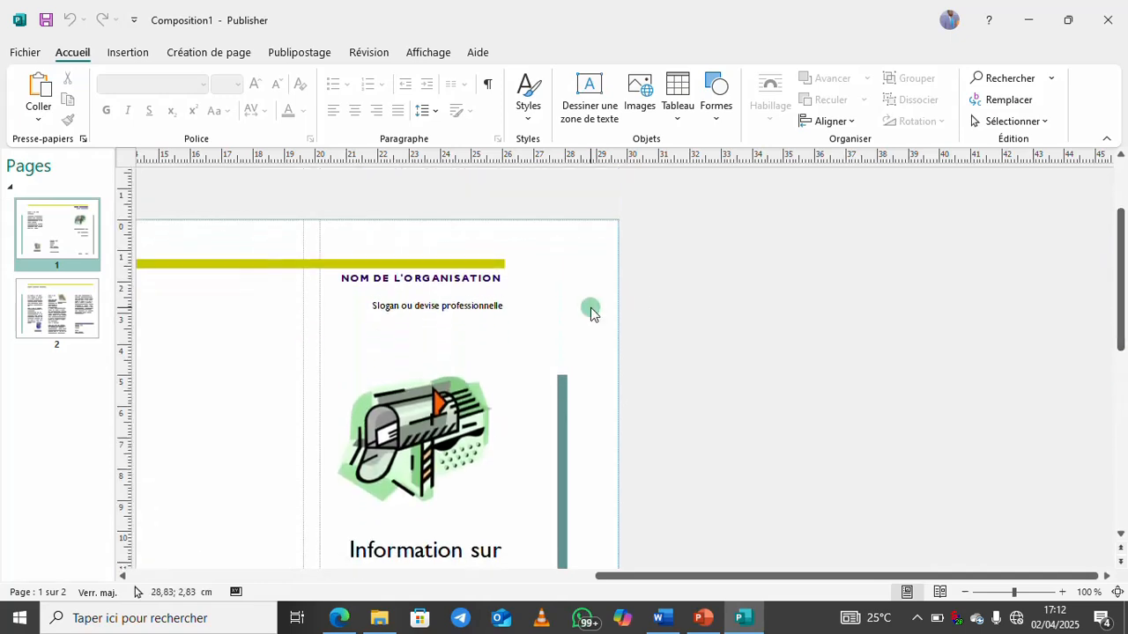
# Replace 'NOM DE L'ORGANISATION' with 'BEGA CONSULTING'
pyautogui.click(351, 278)
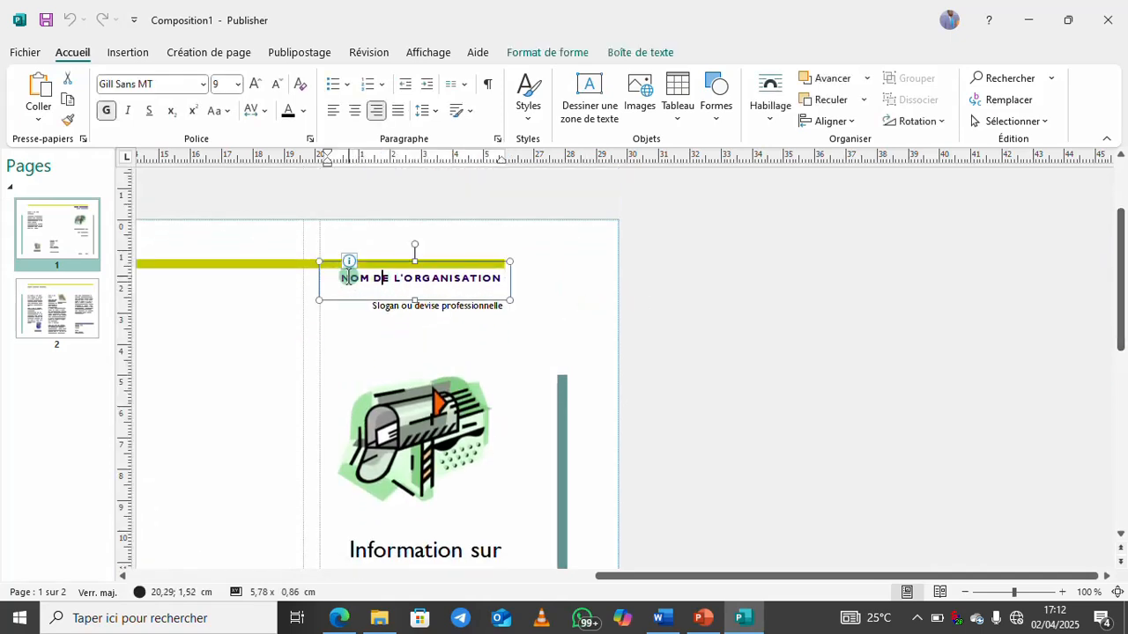
pyautogui.moveTo(348, 278); pyautogui.dragTo(447, 277)
pyautogui.write('B')
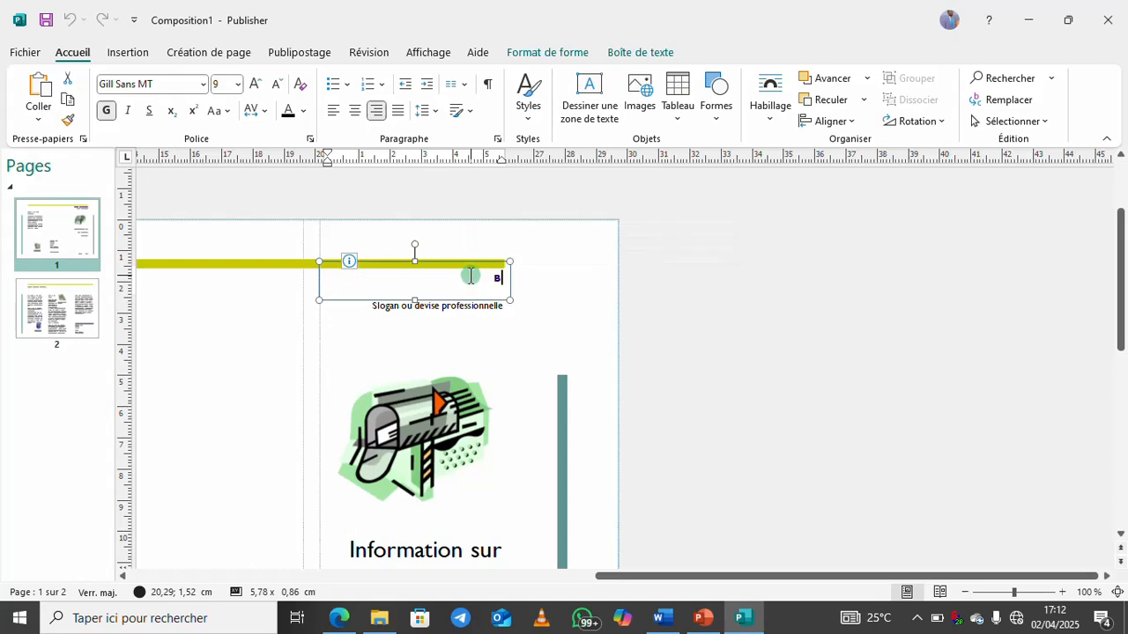
pyautogui.write('EGA CONSULTING')
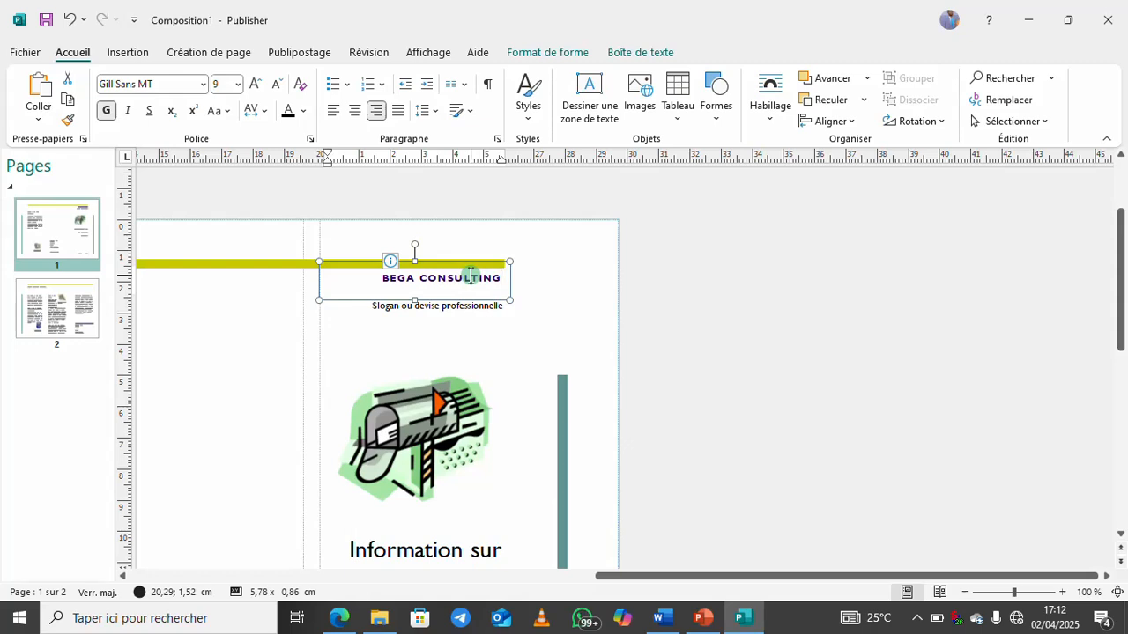
pyautogui.click(400, 309)
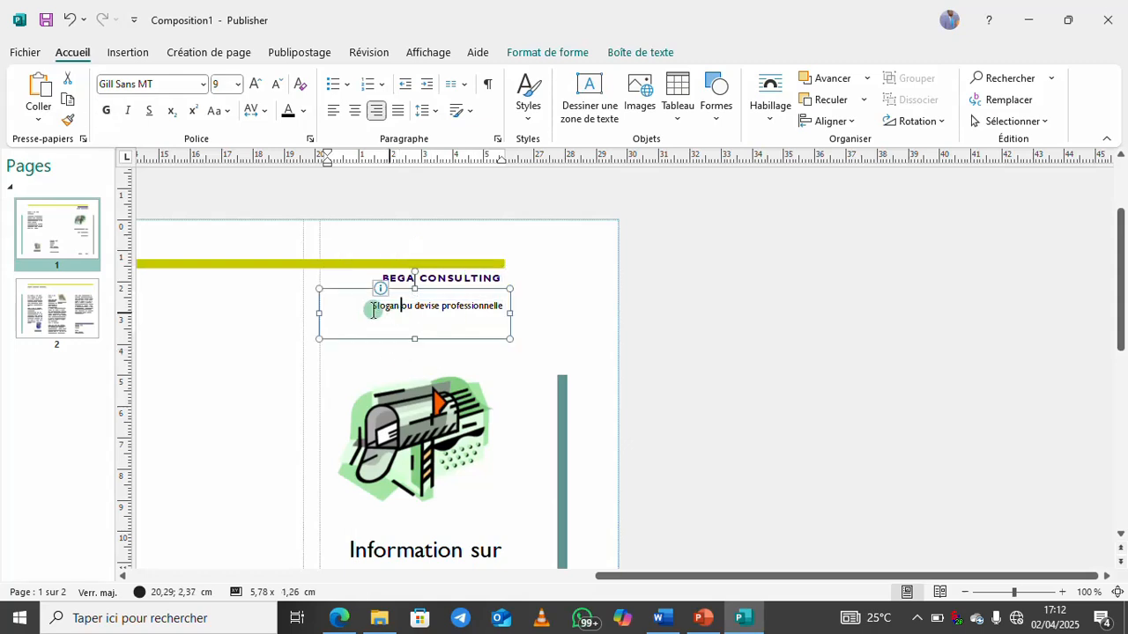
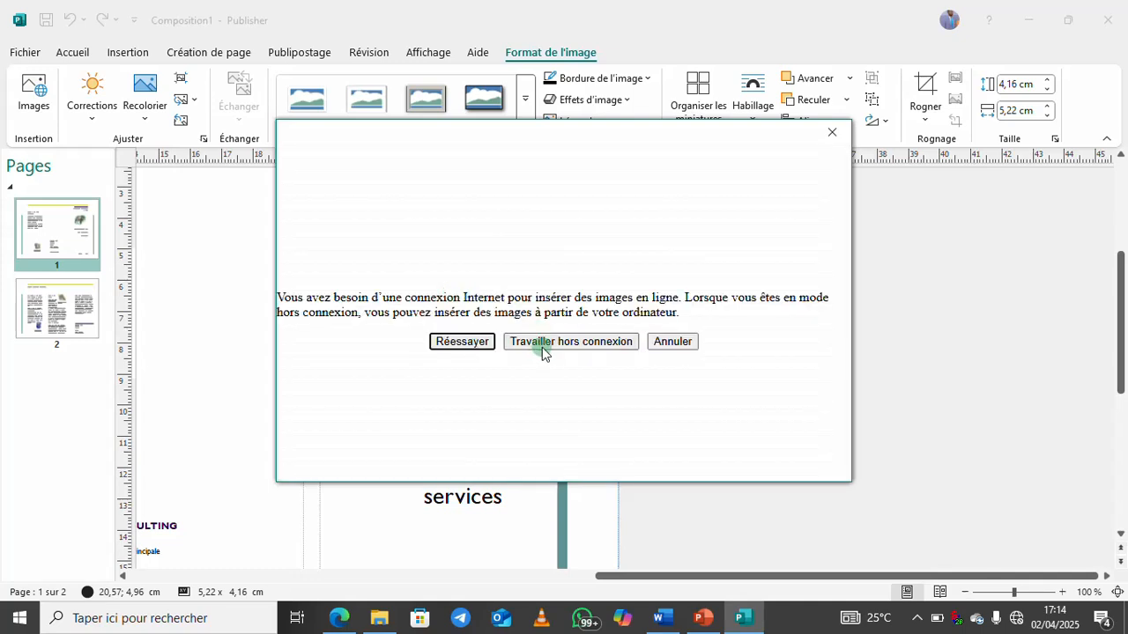
# Work offline and insert Logo BEGA from the desktop LOGOS folder onto the brochure page
pyautogui.click(542, 350)
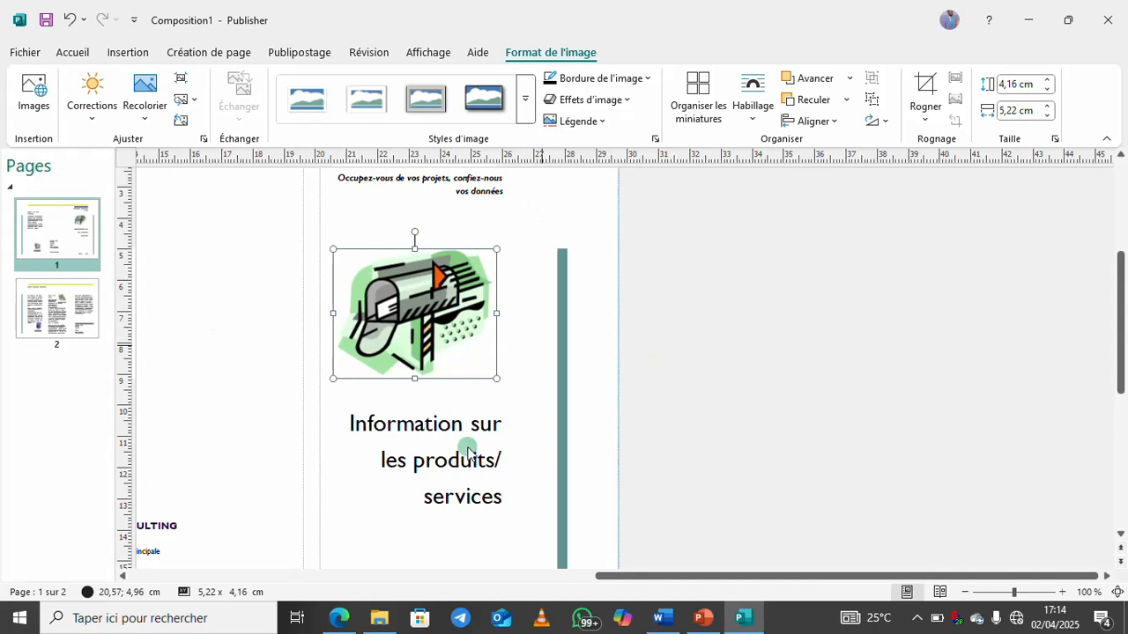
pyautogui.doubleClick(364, 304)
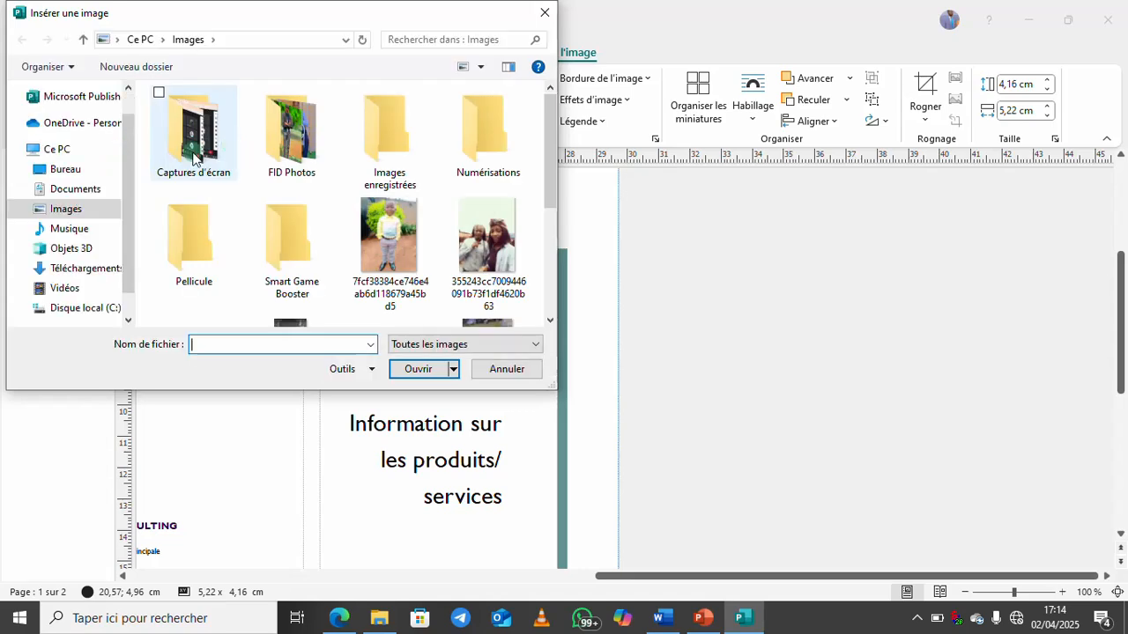
pyautogui.click(61, 176)
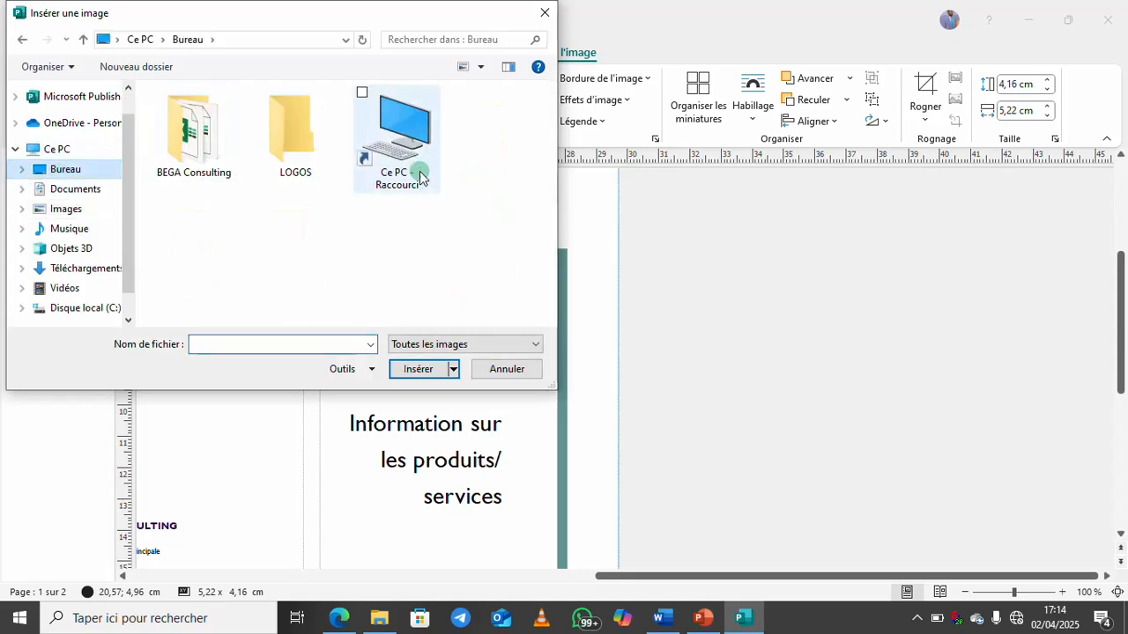
pyautogui.doubleClick(201, 141)
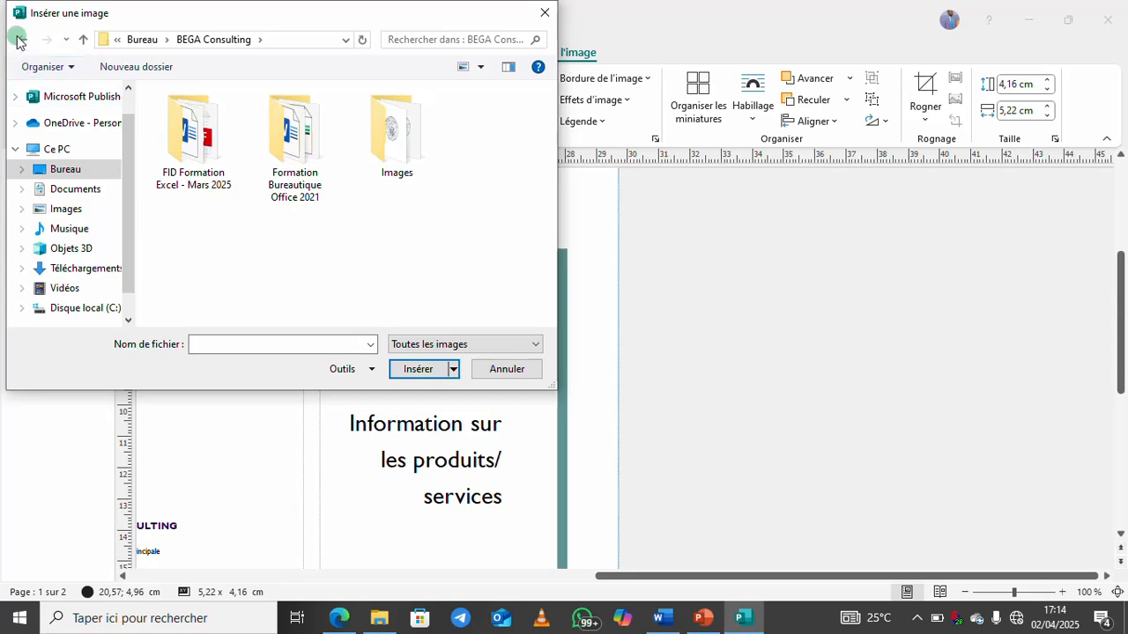
pyautogui.hotkey('alt', 'Left')
pyautogui.doubleClick(320, 156)
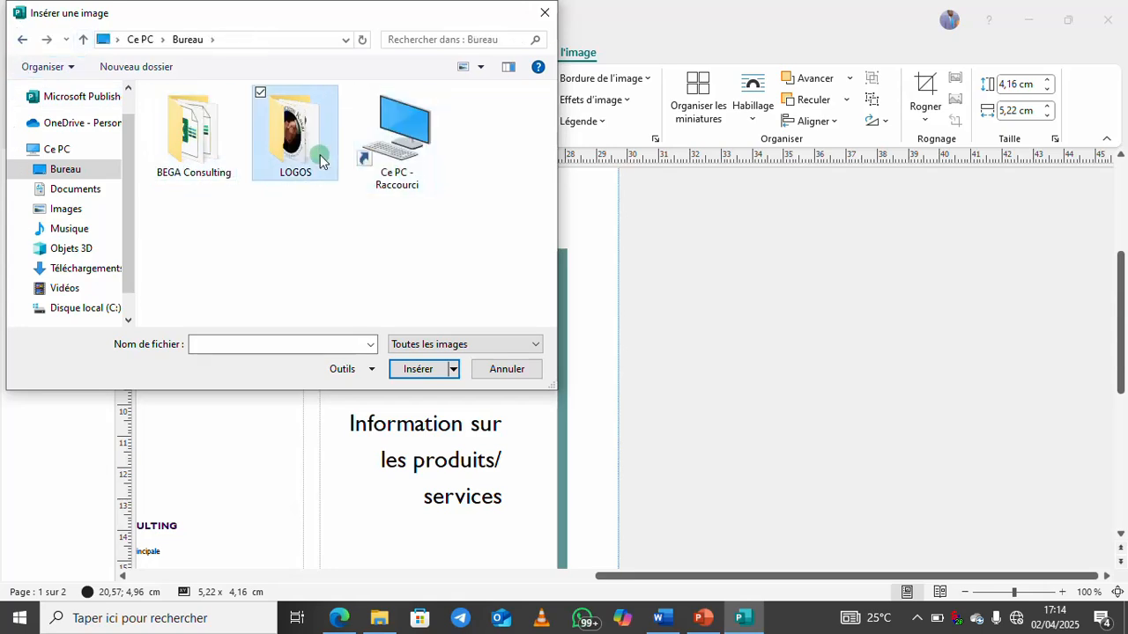
pyautogui.click(212, 156)
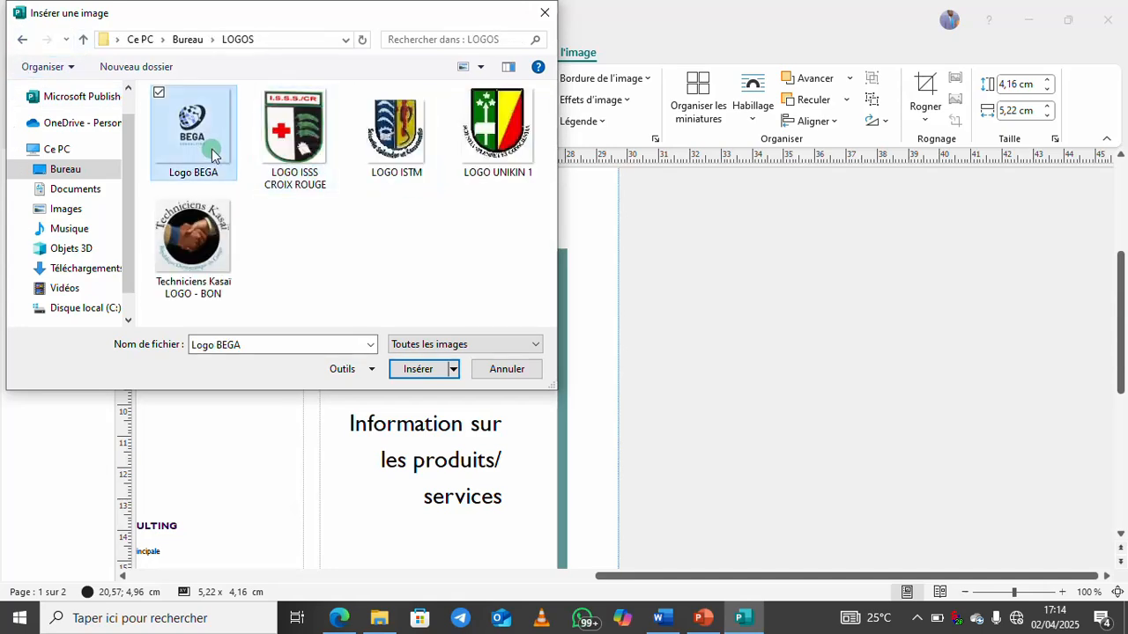
pyautogui.click(422, 367)
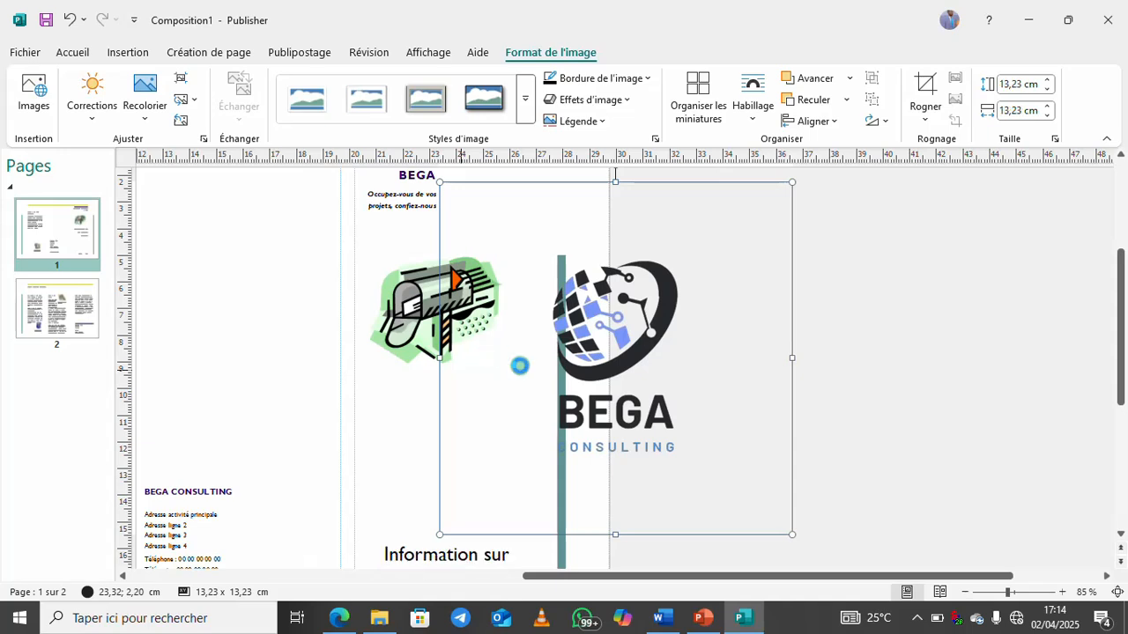
# Delete the mailbox clip art, move the BEGA logo left, and crop its bottom, left and right margins
pyautogui.click(397, 304)
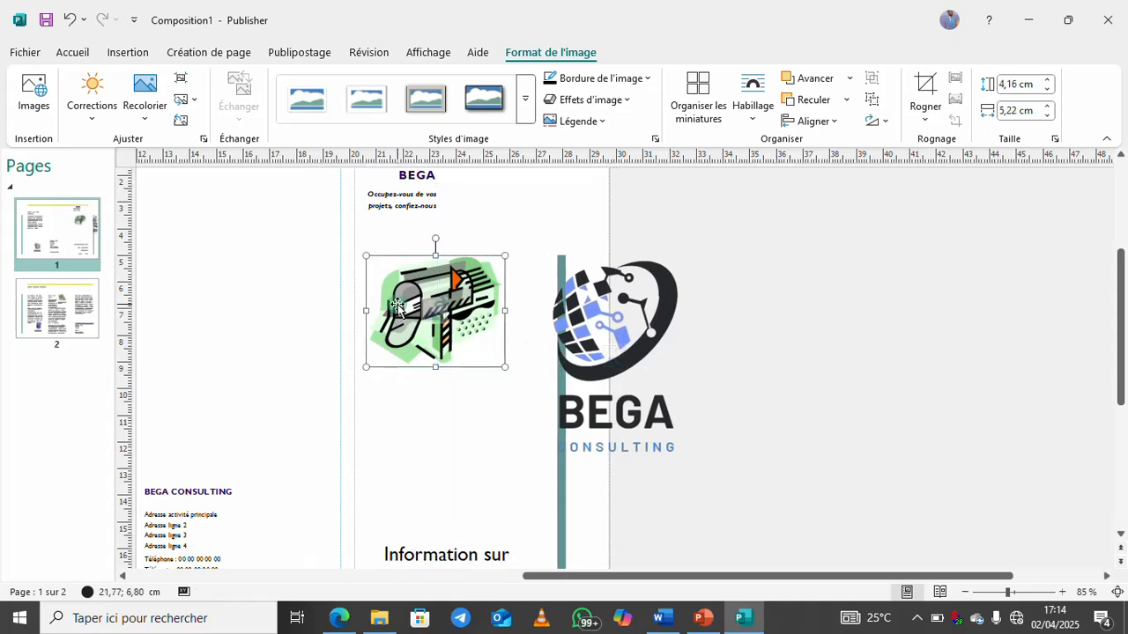
pyautogui.press('Delete')
pyautogui.moveTo(618, 347); pyautogui.dragTo(475, 323)
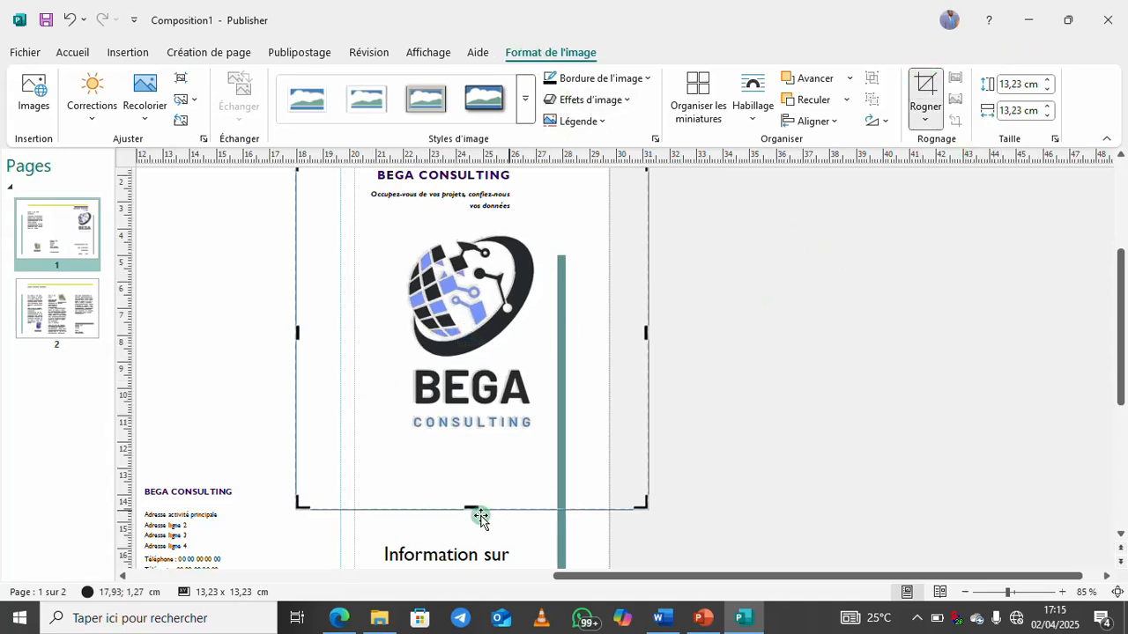
pyautogui.moveTo(471, 505); pyautogui.dragTo(465, 433)
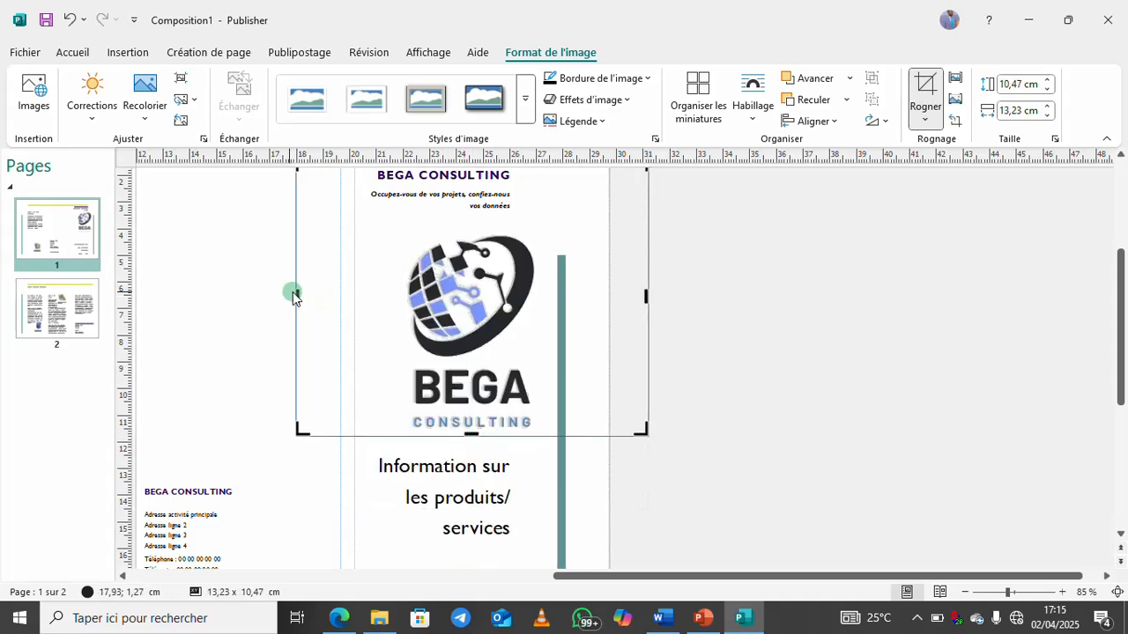
pyautogui.moveTo(297, 295); pyautogui.dragTo(393, 293)
pyautogui.moveTo(651, 302); pyautogui.dragTo(546, 293)
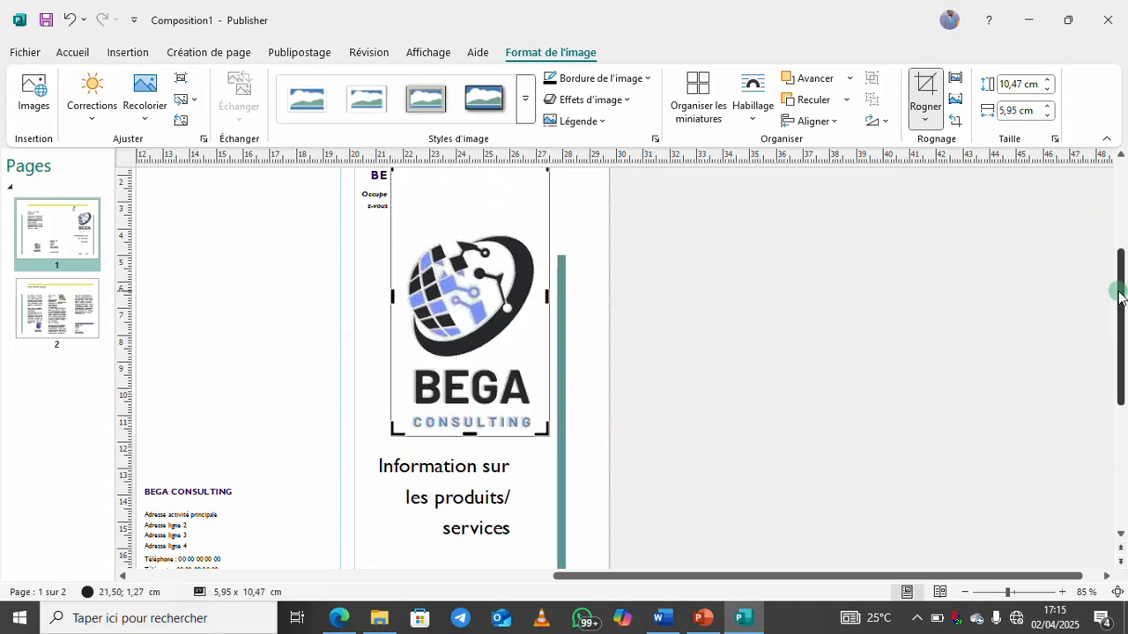
# Crop the logo's top margin and shrink it to 6,2 × 4,58 cm under the tagline
pyautogui.scroll(1, 1119, 264)
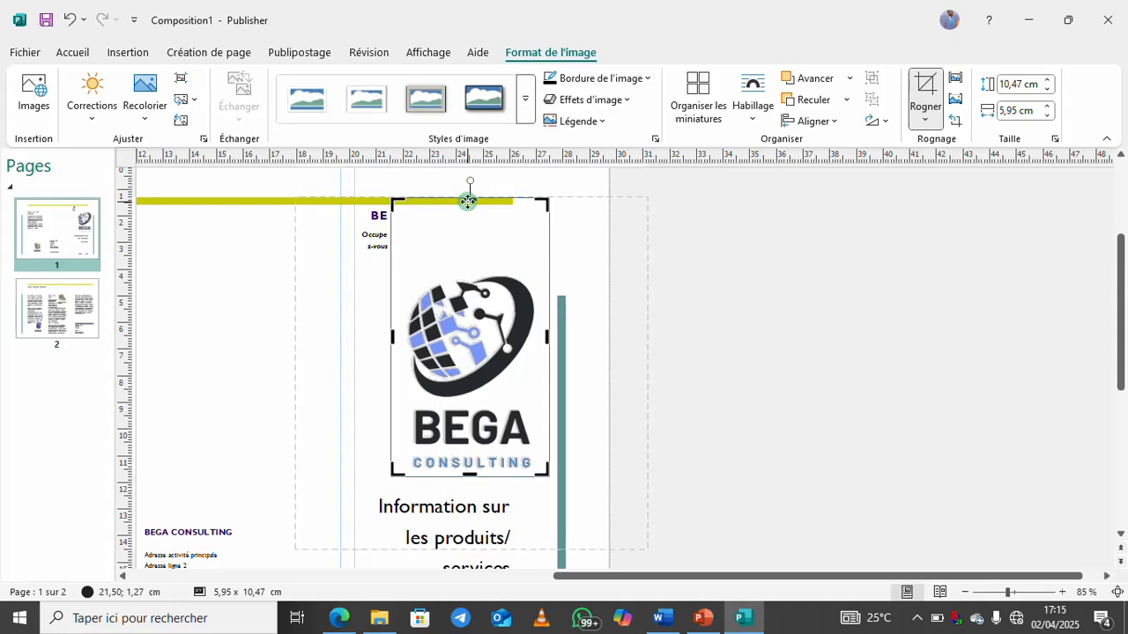
pyautogui.click(467, 202)
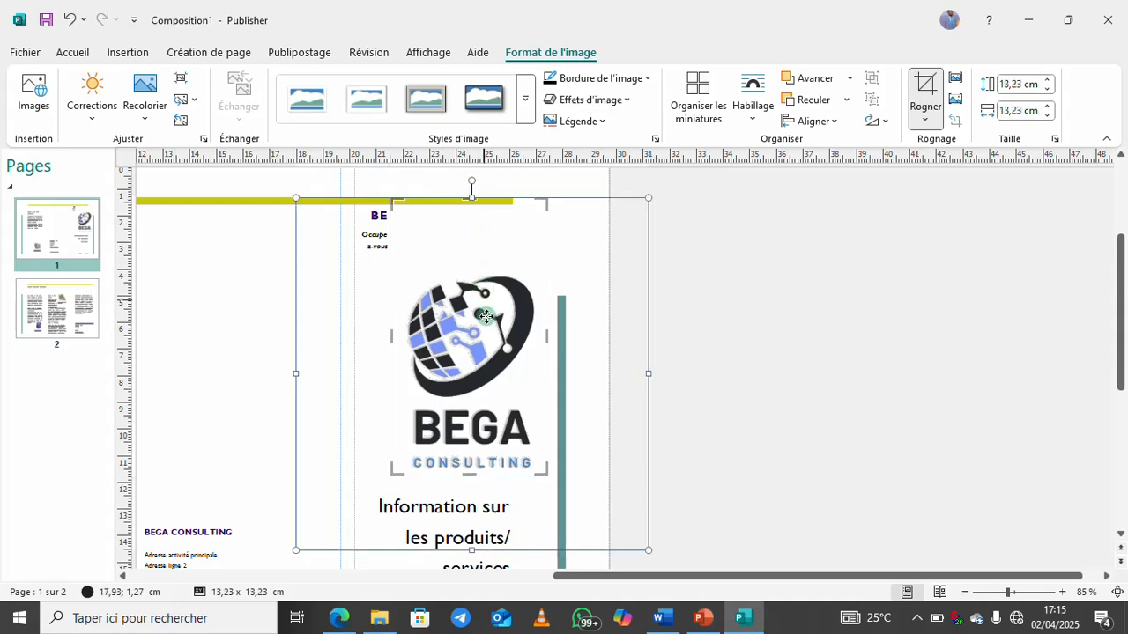
pyautogui.click(925, 88)
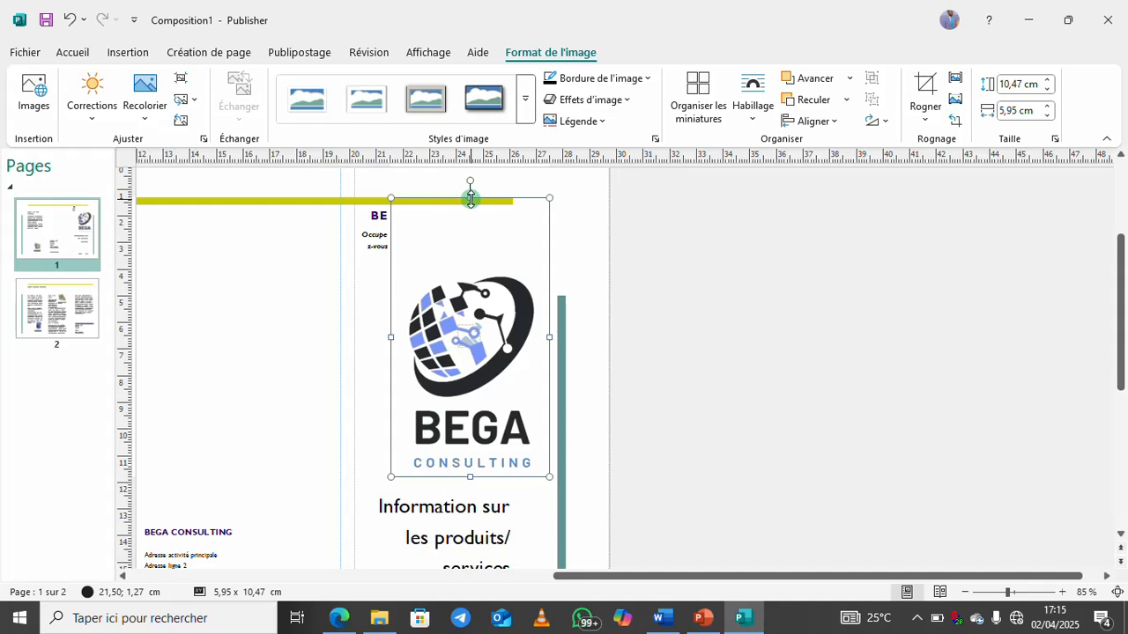
pyautogui.click(927, 86)
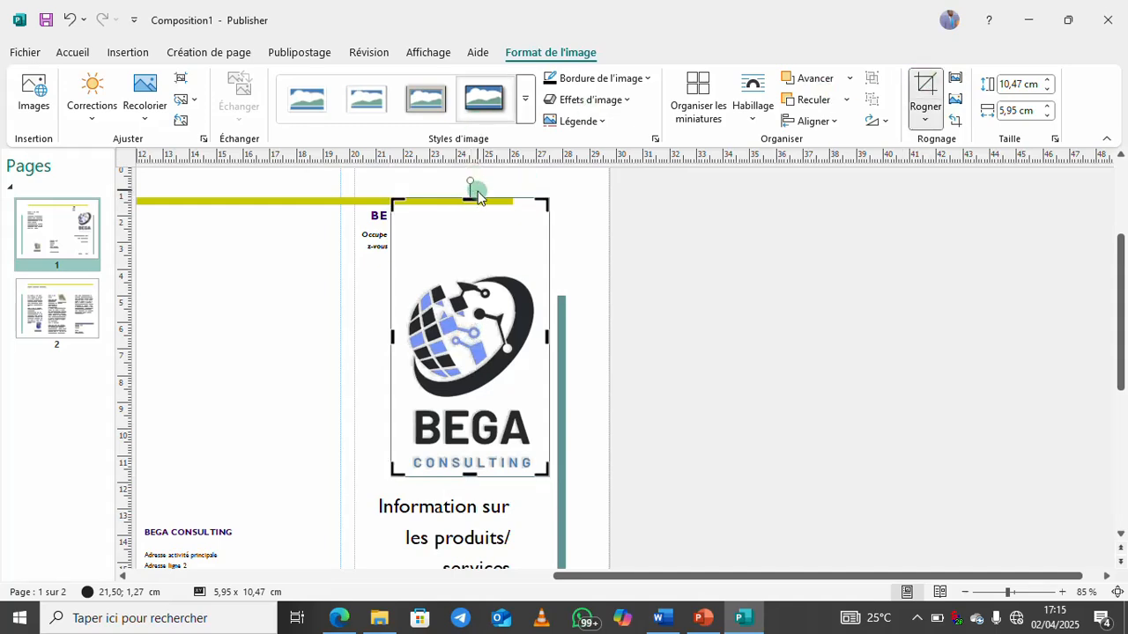
pyautogui.moveTo(469, 209); pyautogui.dragTo(477, 262)
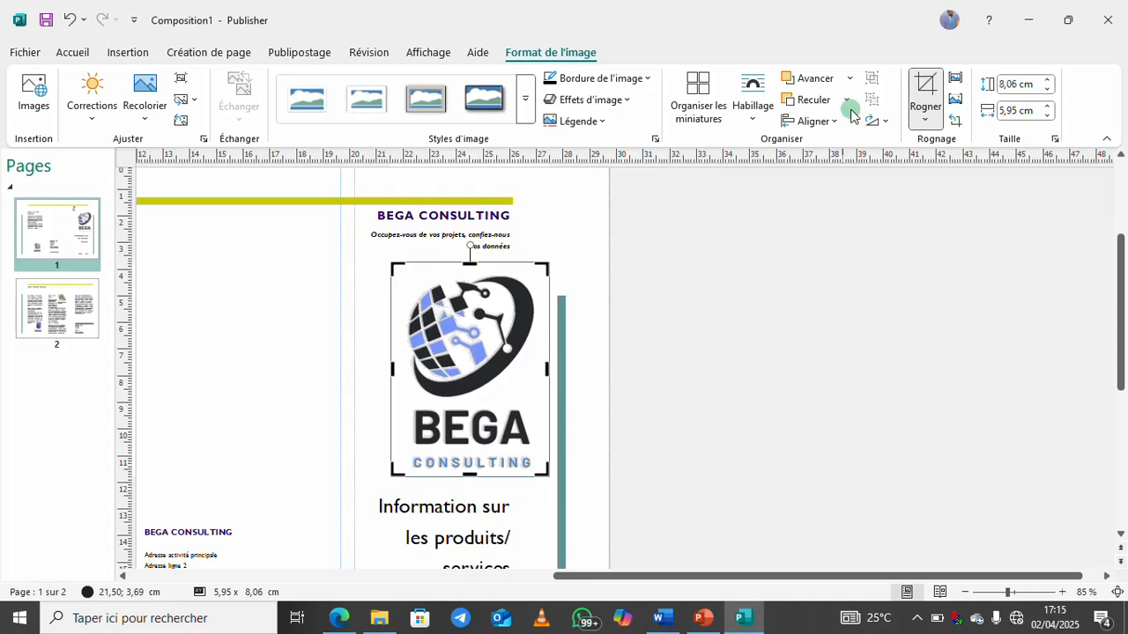
pyautogui.click(927, 85)
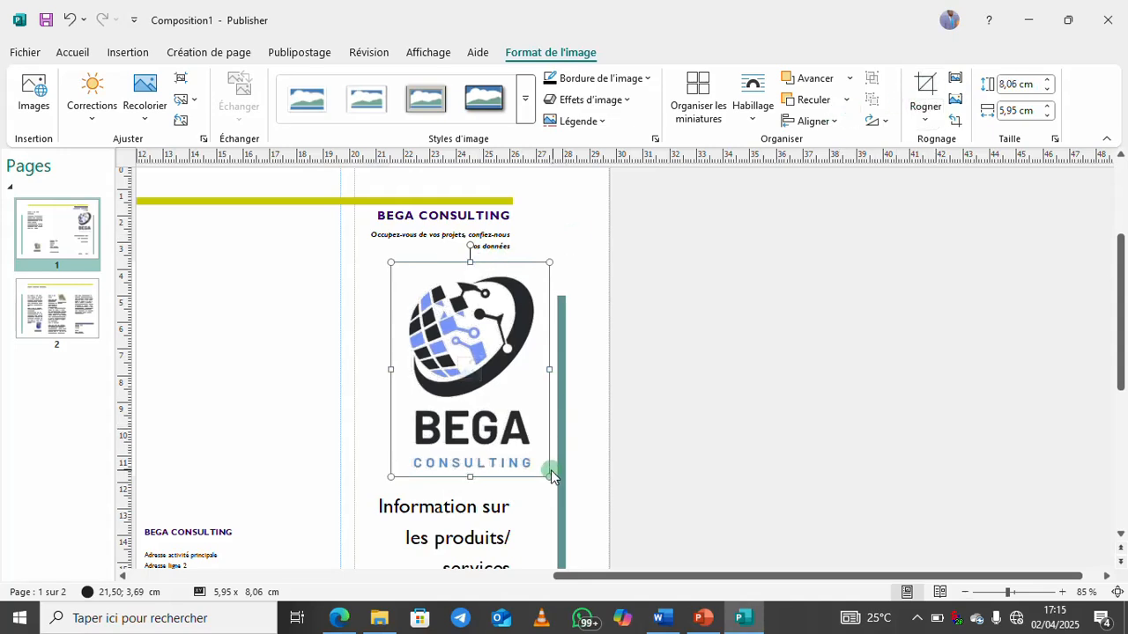
pyautogui.moveTo(549, 476); pyautogui.dragTo(512, 427)
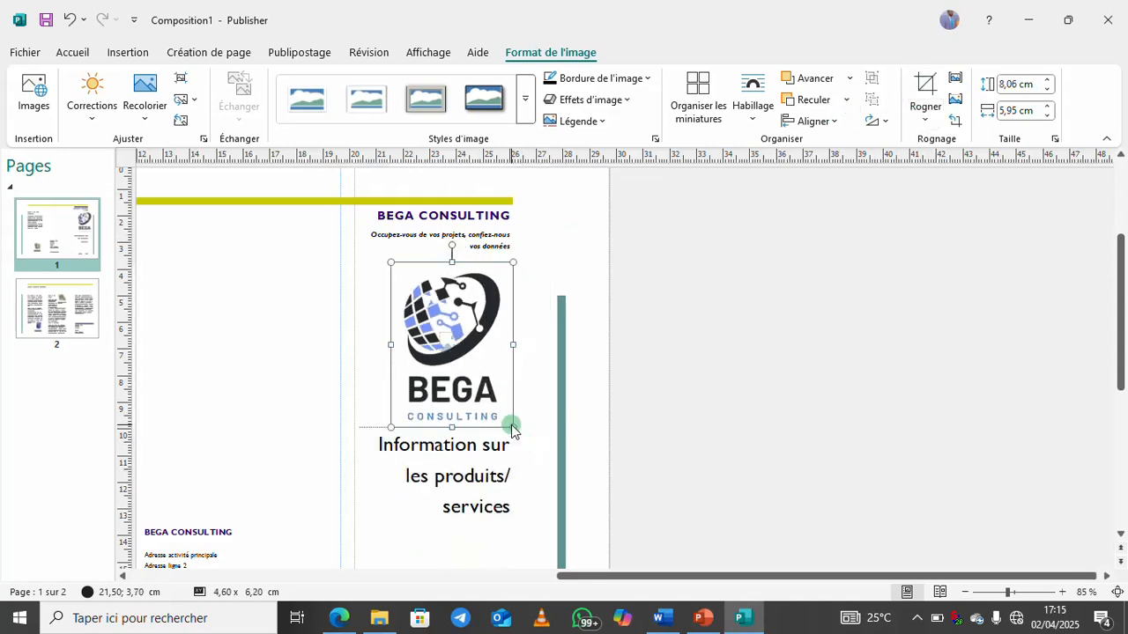
# Overwrite the 'Information sur les produits/ services' text box with 'Présentation BEGA Consulting'
pyautogui.tripleClick(457, 457)
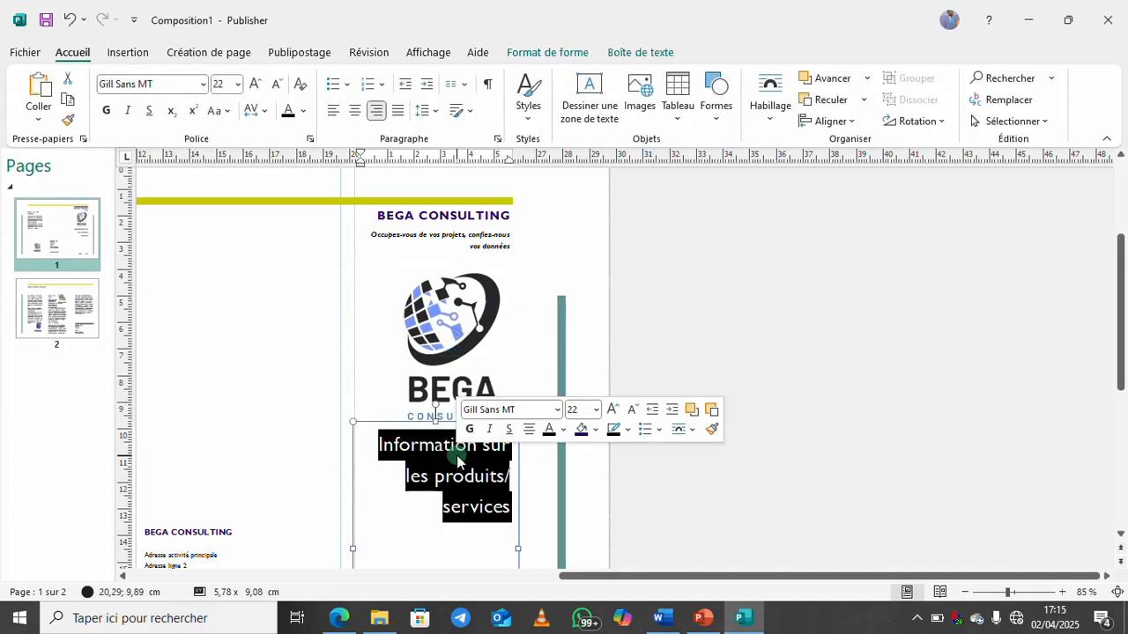
pyautogui.write('Consu')
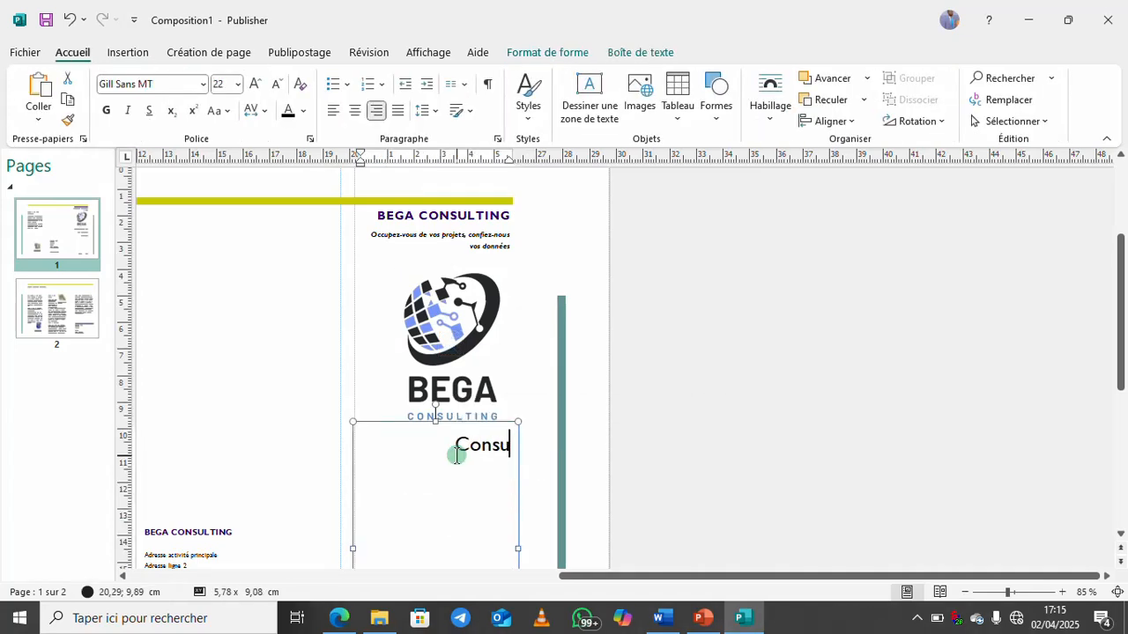
pyautogui.write('Pr')
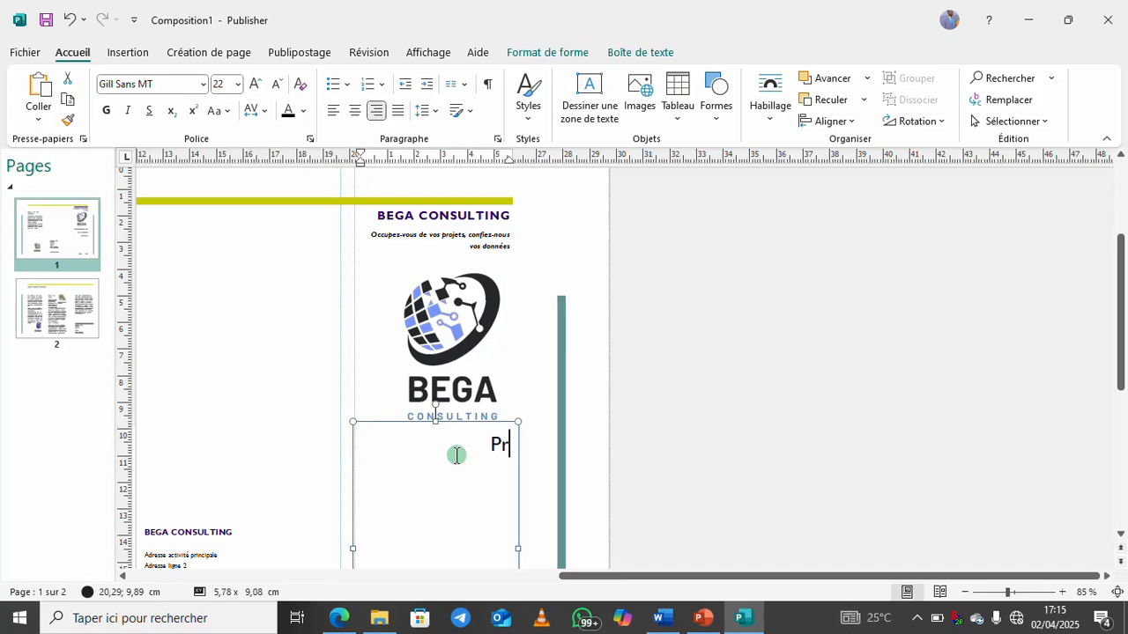
pyautogui.write('ésentation')
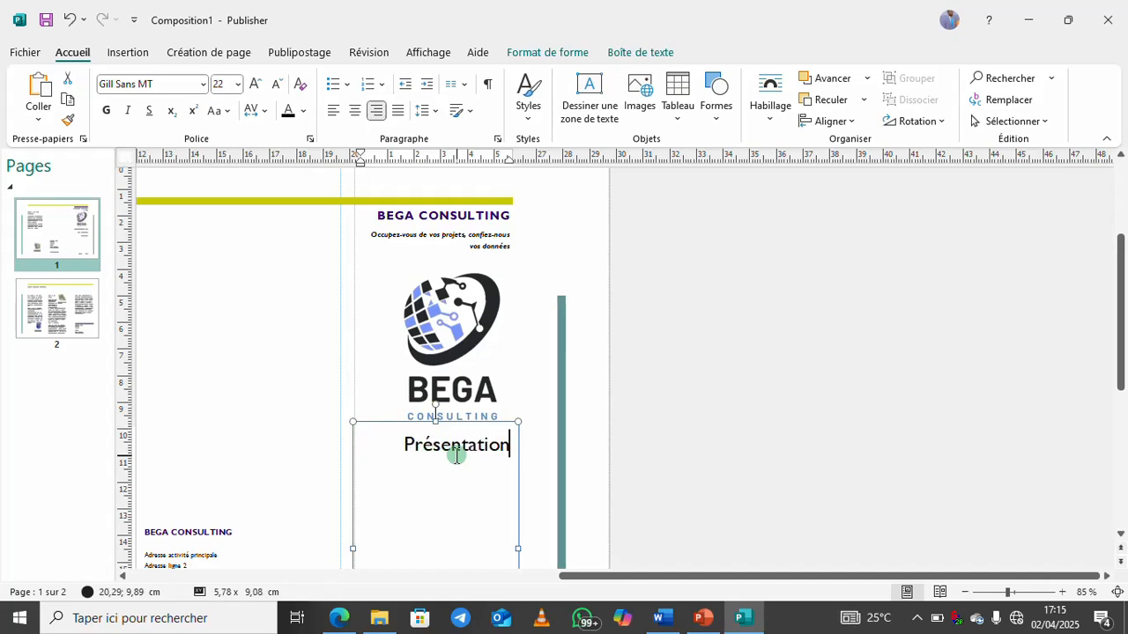
pyautogui.press('capslock')
pyautogui.write('BEGA C')
pyautogui.press('capslock')
pyautogui.write('on')
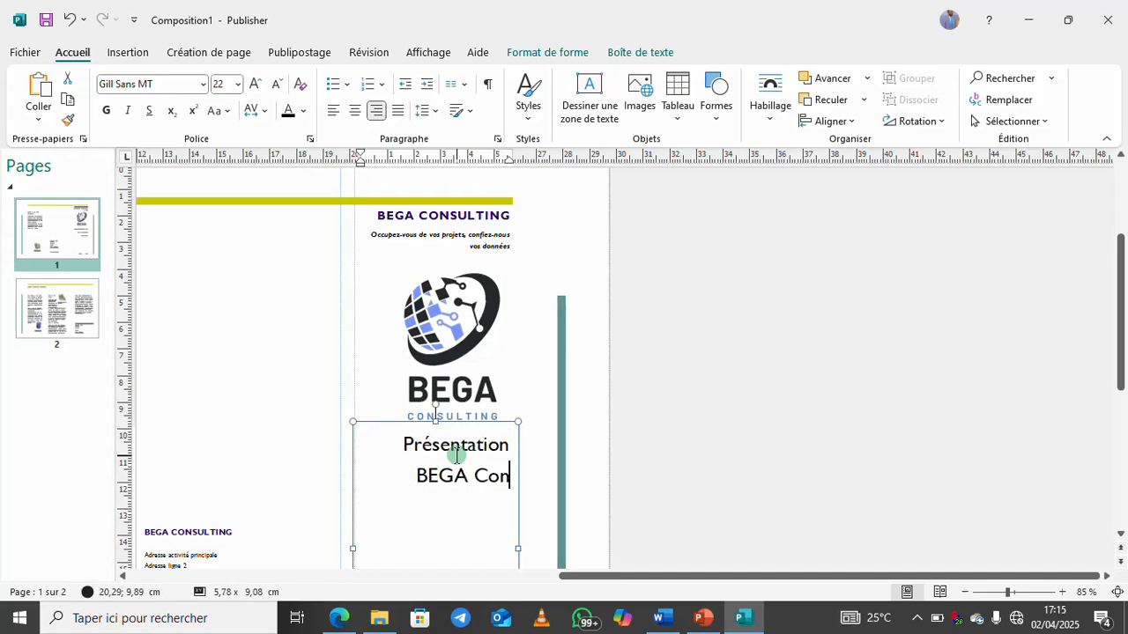
pyautogui.write('sulting')
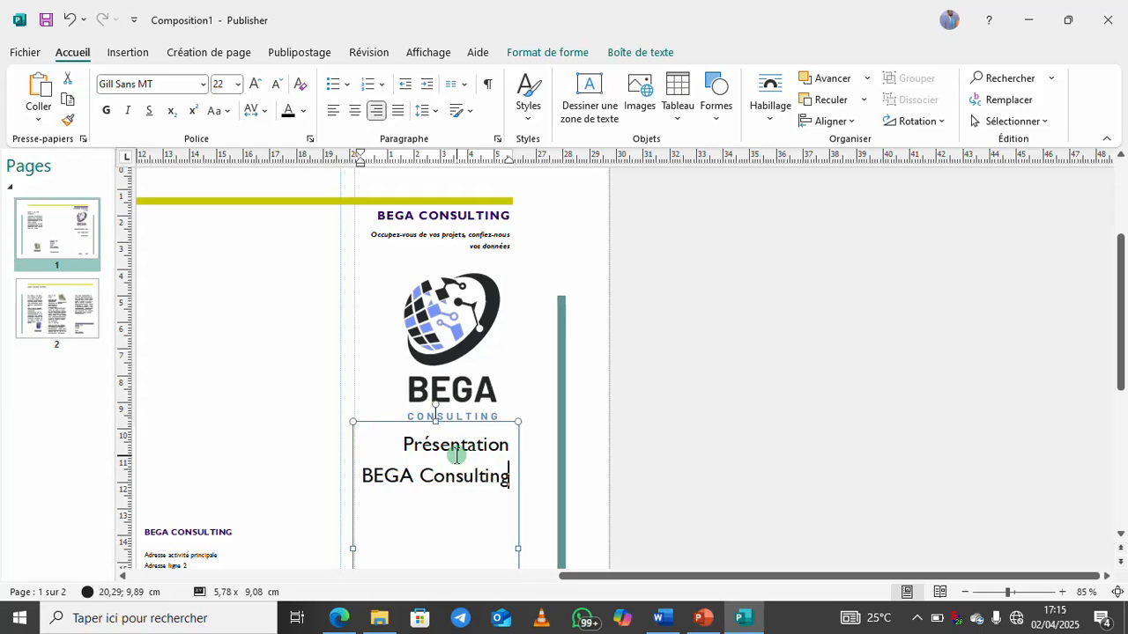
pyautogui.click(753, 450)
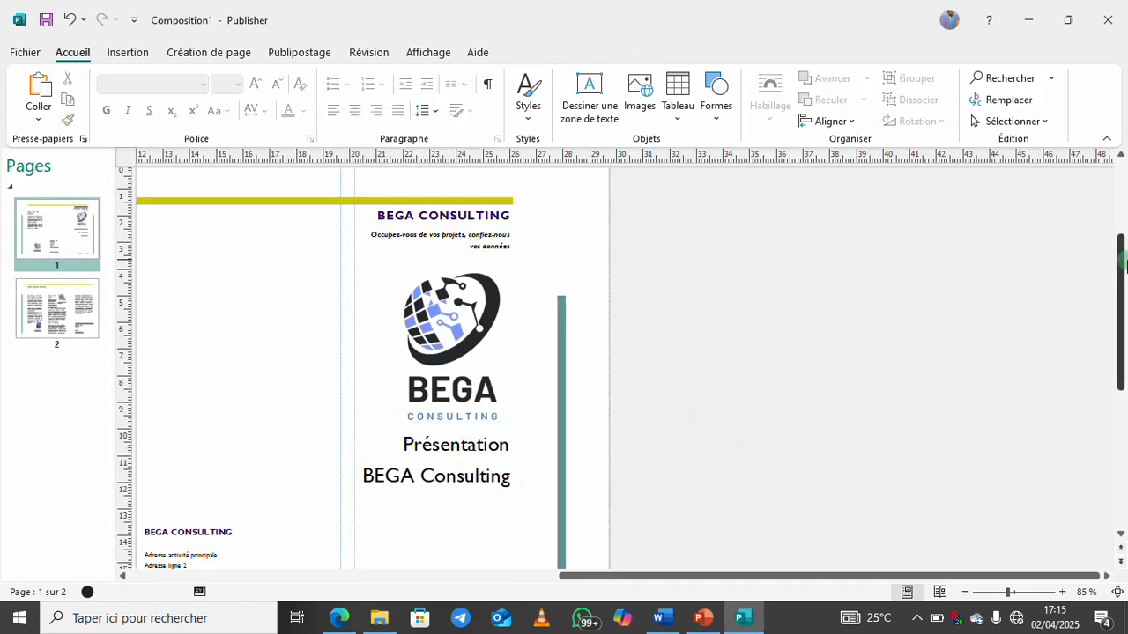
pyautogui.moveTo(1121, 264); pyautogui.dragTo(1116, 308)
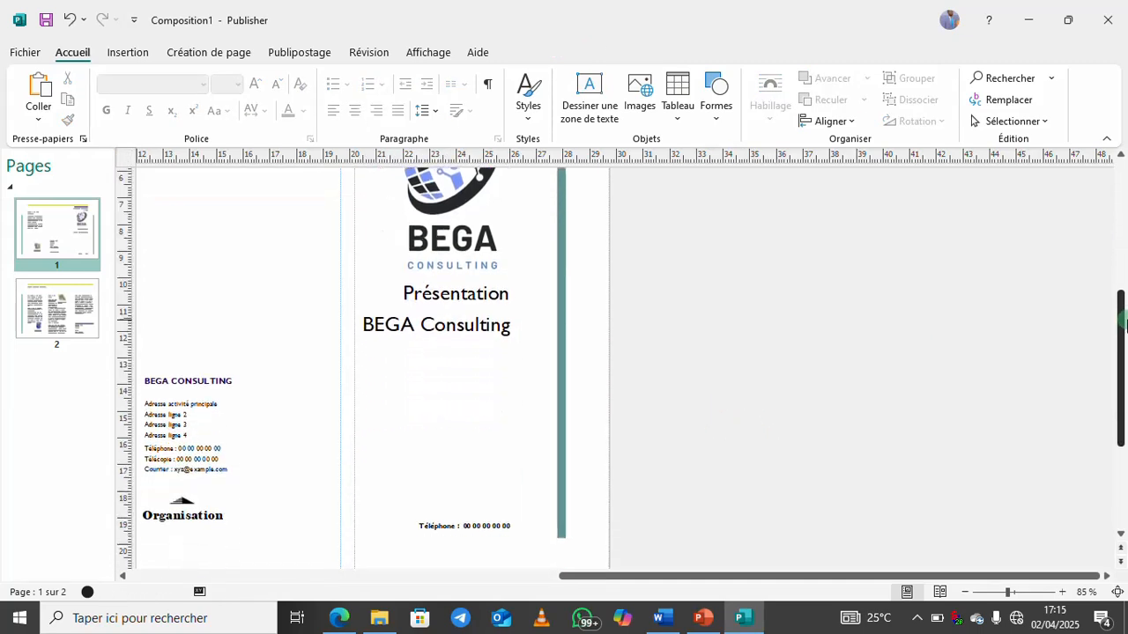
pyautogui.click(538, 304)
# In the Word BEGA document, scroll to the top and select the main presentation heading
pyautogui.click(663, 617)
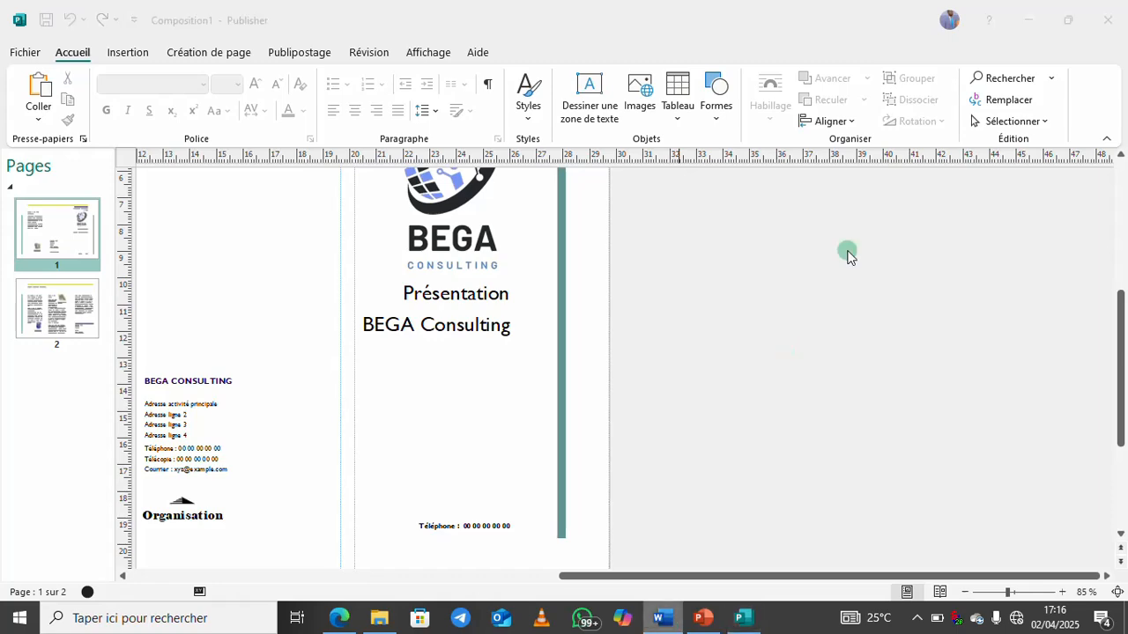
pyautogui.moveTo(1120, 467); pyautogui.dragTo(1103, 146)
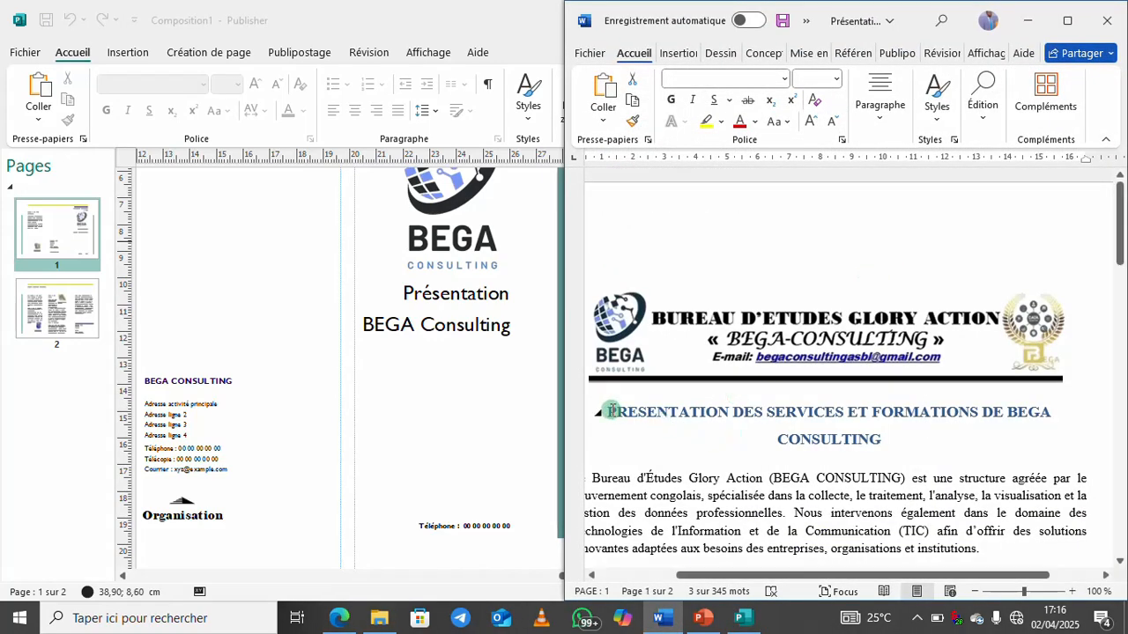
pyautogui.moveTo(611, 410); pyautogui.dragTo(857, 441)
pyautogui.hotkey('ctrl', 'c')
# Paste 'PRESENTATION DES SERVICES ET FORMATIONS DE BEGA CONSULTING' over the title, then make it bold and centred
pyautogui.click(417, 347)
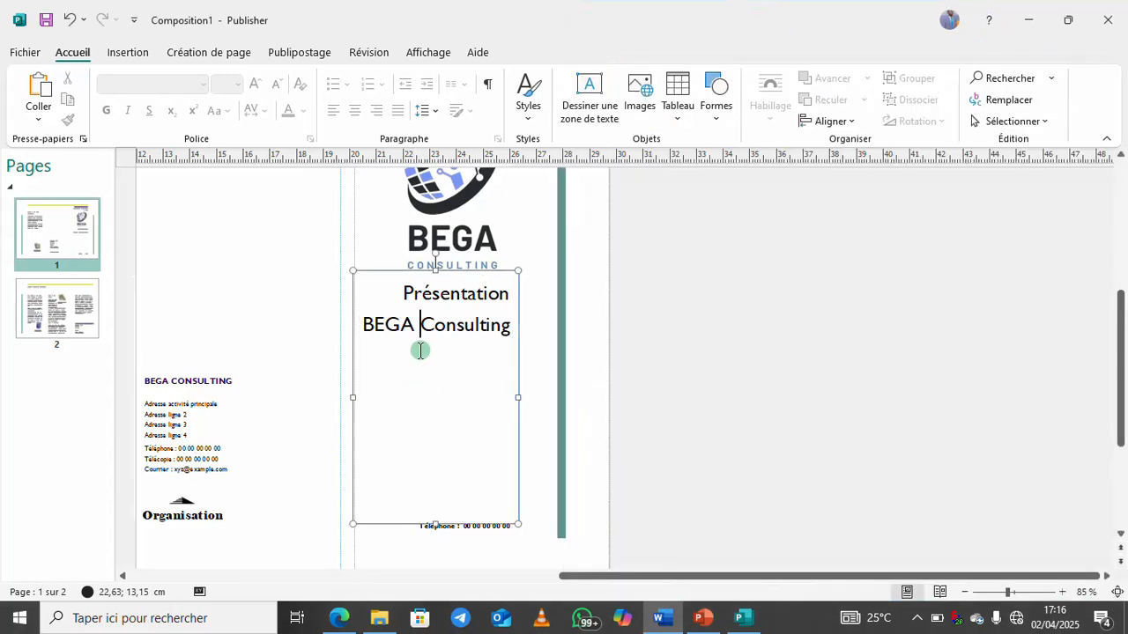
pyautogui.moveTo(403, 293); pyautogui.dragTo(473, 320)
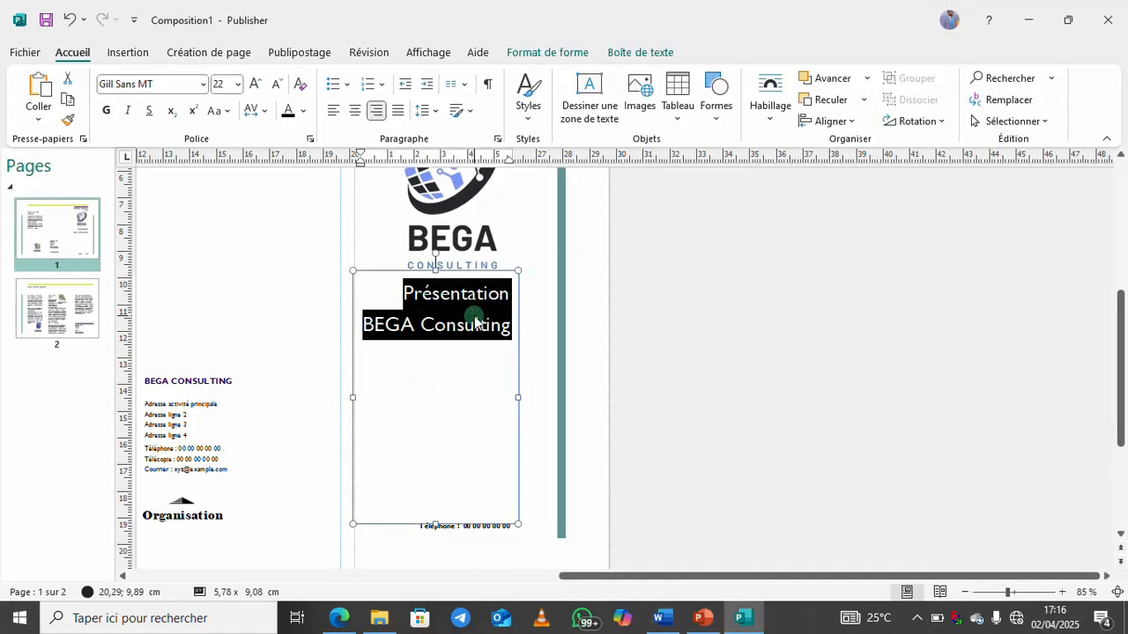
pyautogui.hotkey('ctrl', 'v')
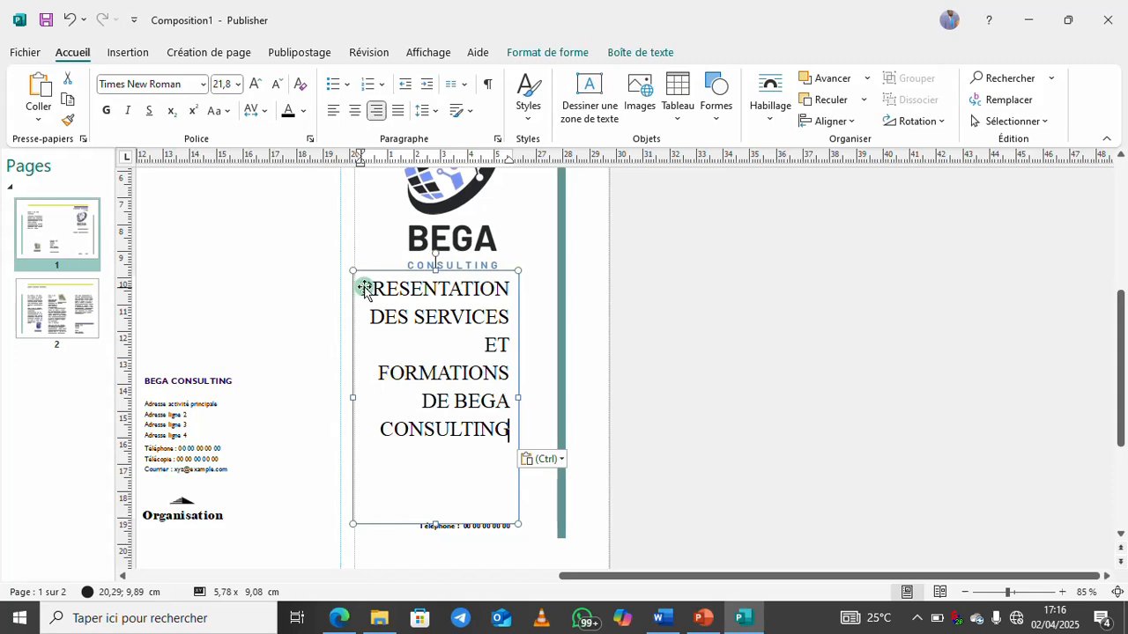
pyautogui.moveTo(363, 286); pyautogui.dragTo(511, 436)
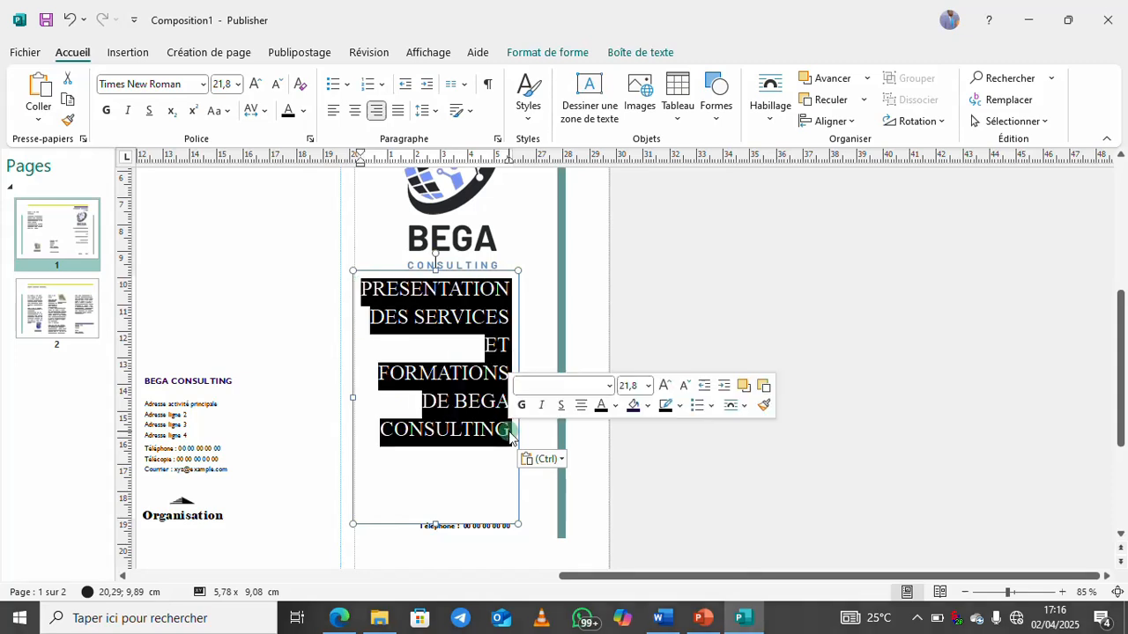
pyautogui.hotkey('ctrl', 'g')
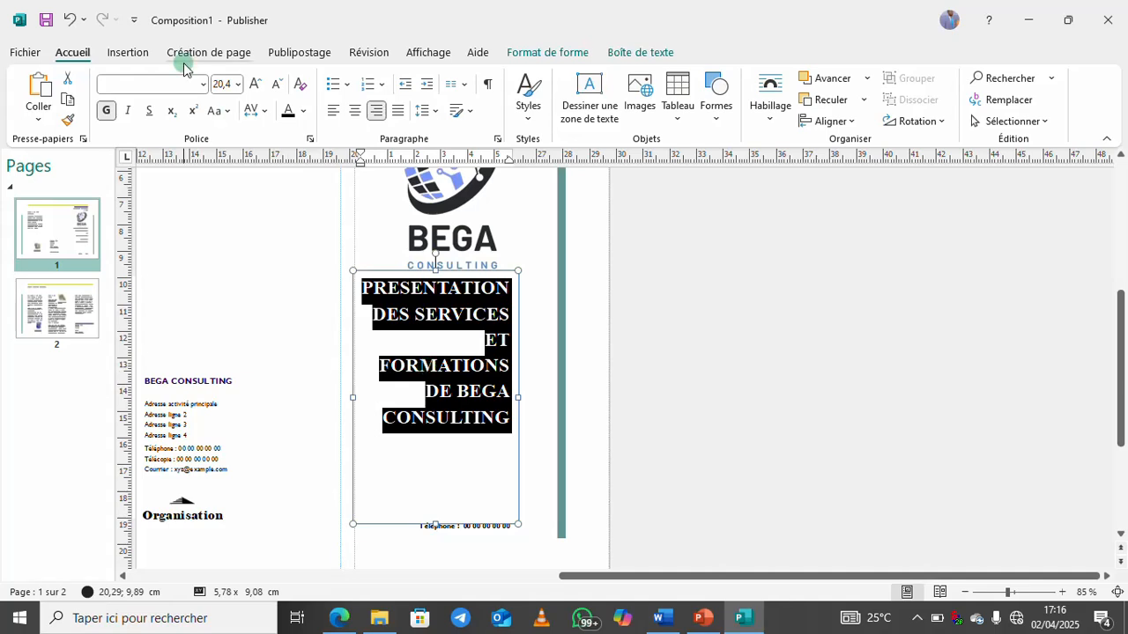
pyautogui.click(354, 110)
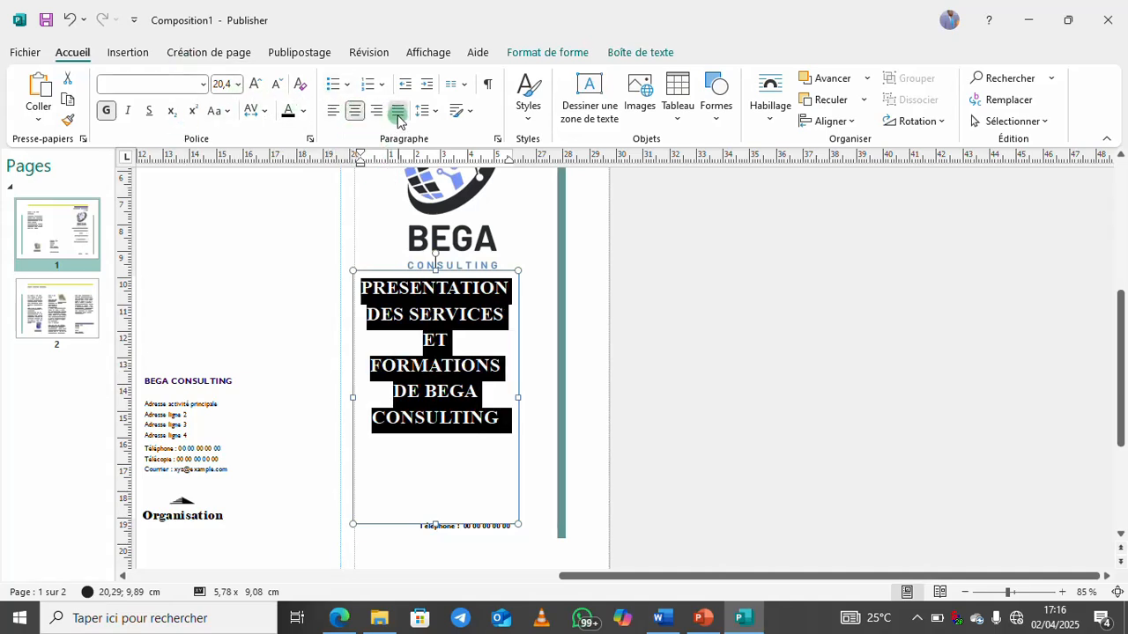
pyautogui.click(397, 112)
pyautogui.click(336, 112)
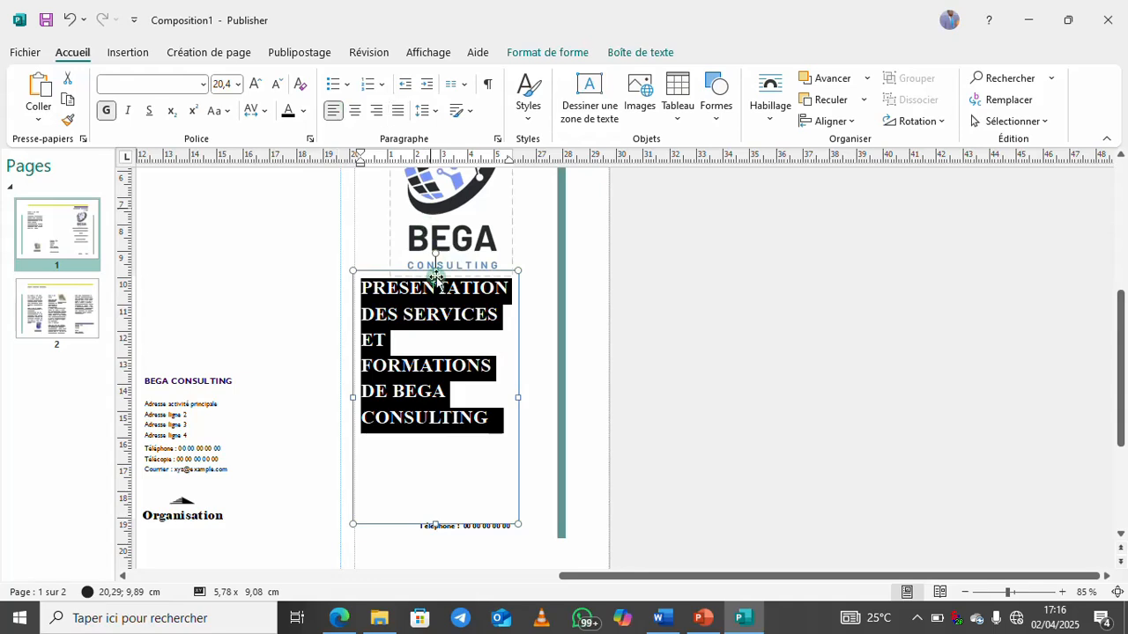
pyautogui.click(352, 112)
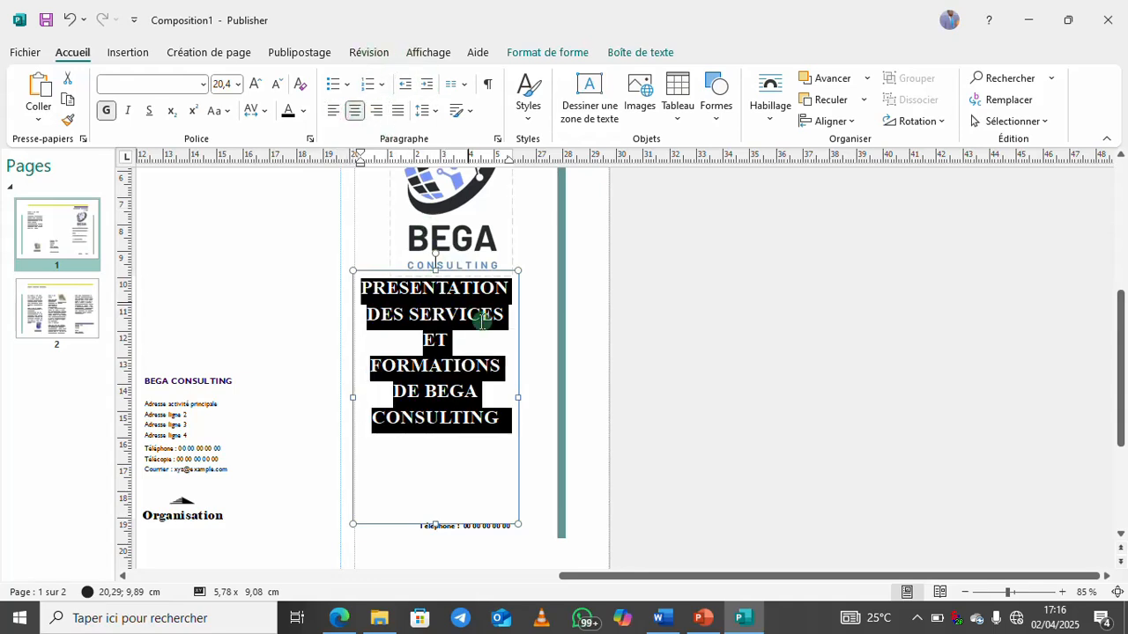
pyautogui.click(546, 373)
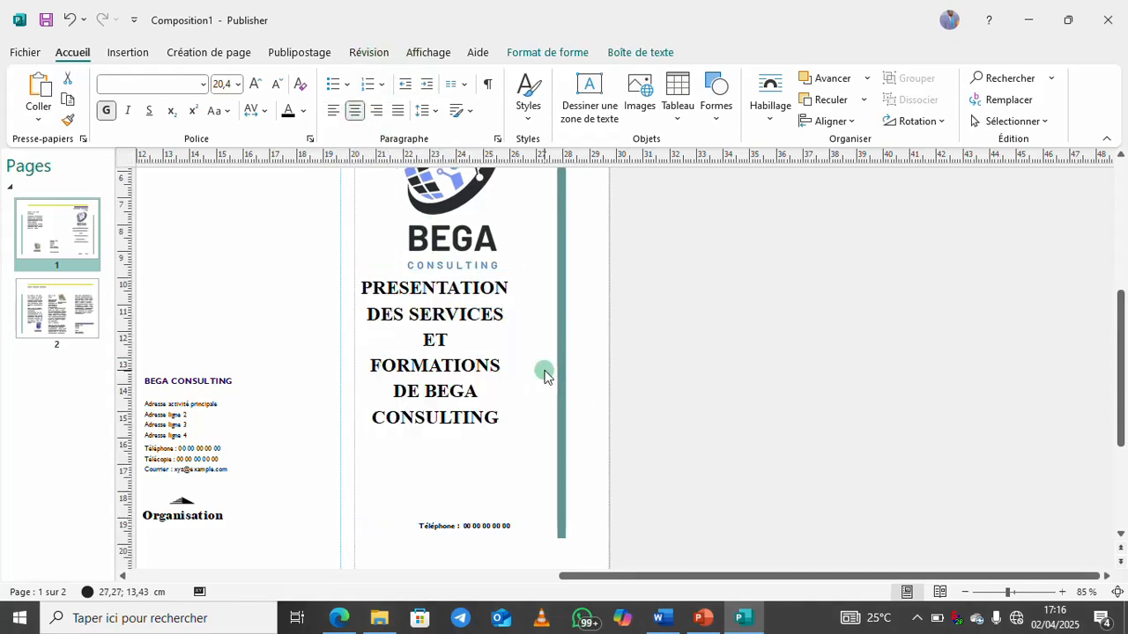
# Nudge the title box and BEGA logo slightly right so the title centres under the logo
pyautogui.click(483, 321)
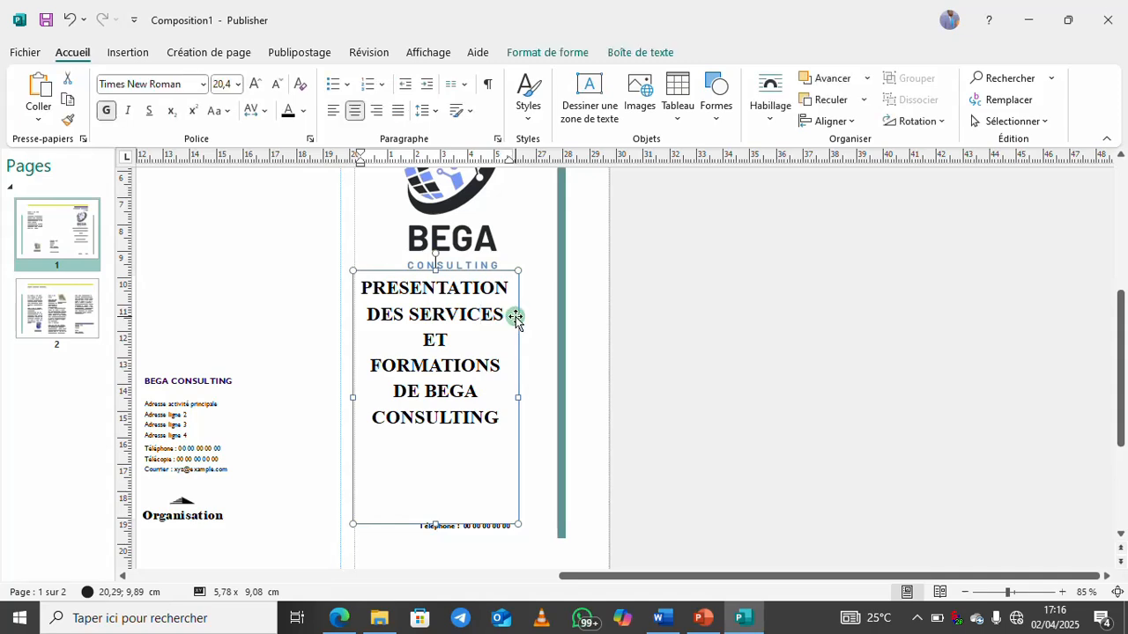
pyautogui.moveTo(515, 317); pyautogui.dragTo(529, 318)
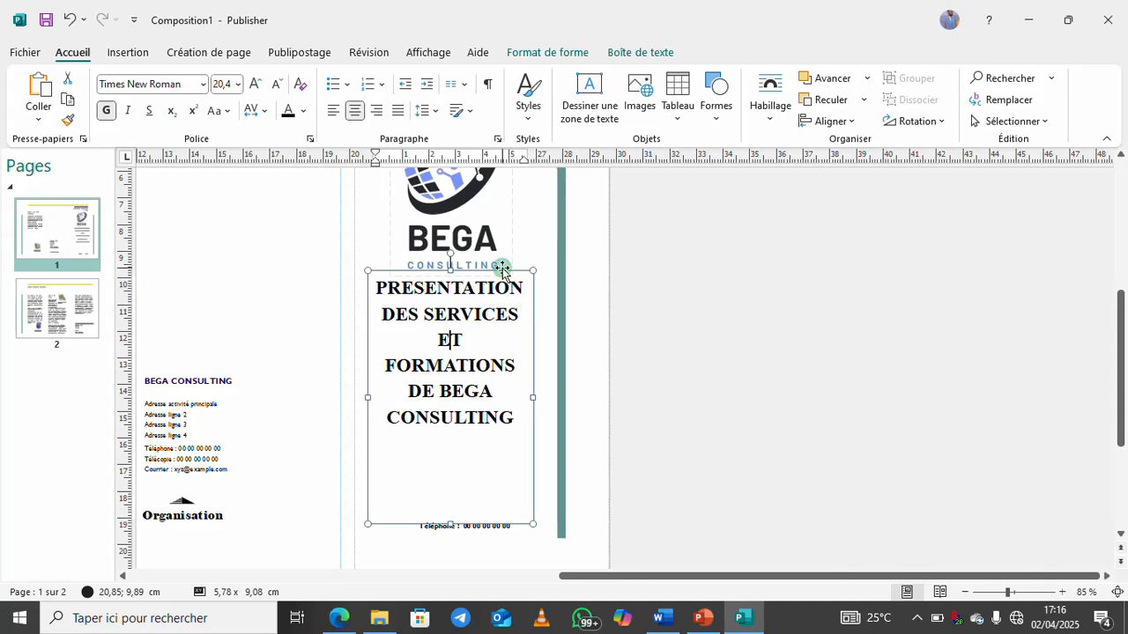
pyautogui.moveTo(503, 268); pyautogui.dragTo(506, 269)
pyautogui.click(527, 347)
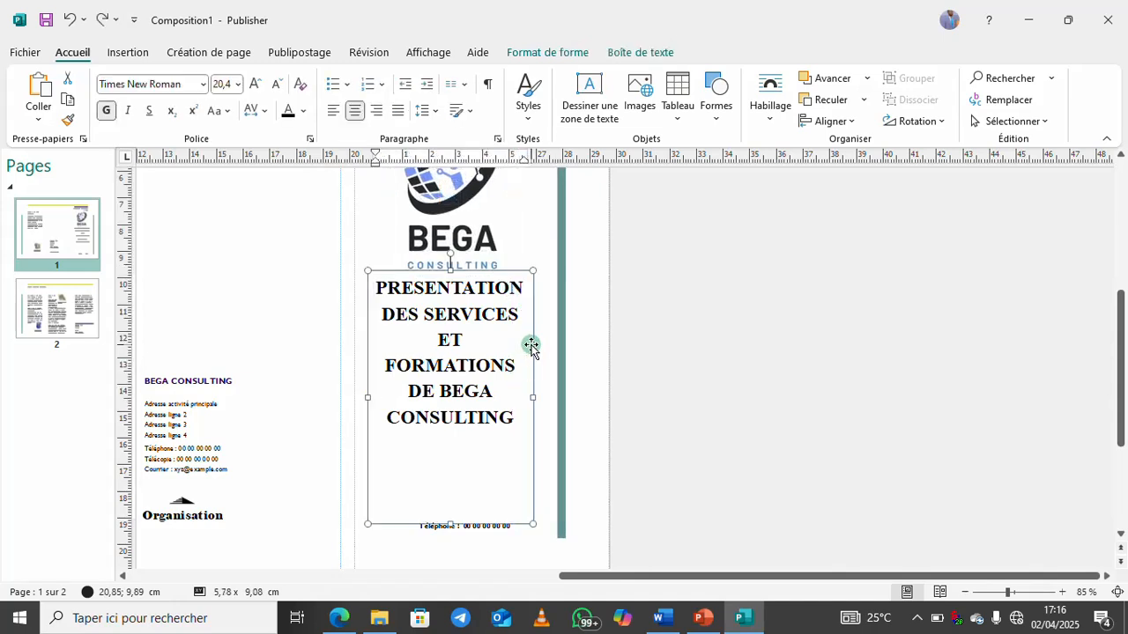
pyautogui.moveTo(531, 346); pyautogui.dragTo(536, 345)
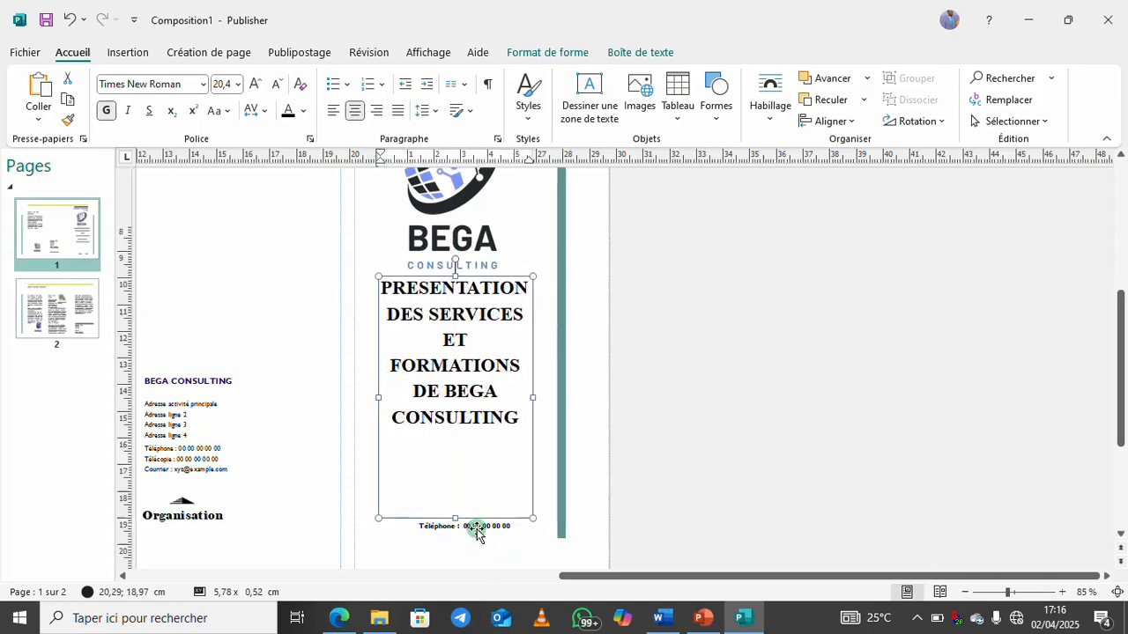
# Browse page 2's panels and Titre de paragraphe headings, then go to the File backstage view
pyautogui.click(483, 531)
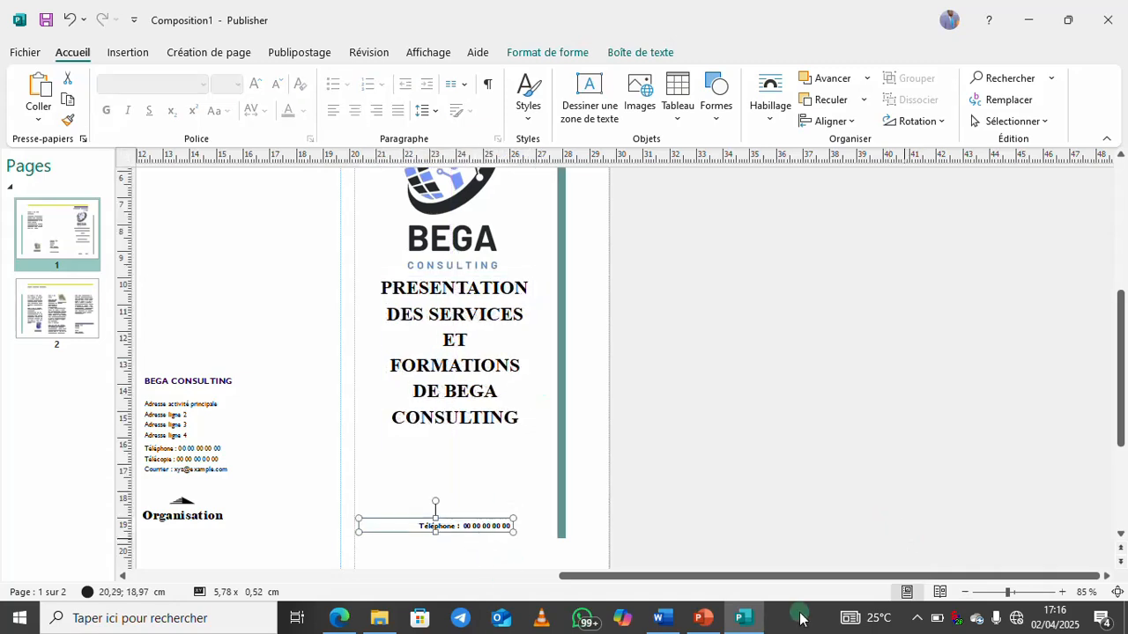
pyautogui.hscroll(-5, 685, 348)
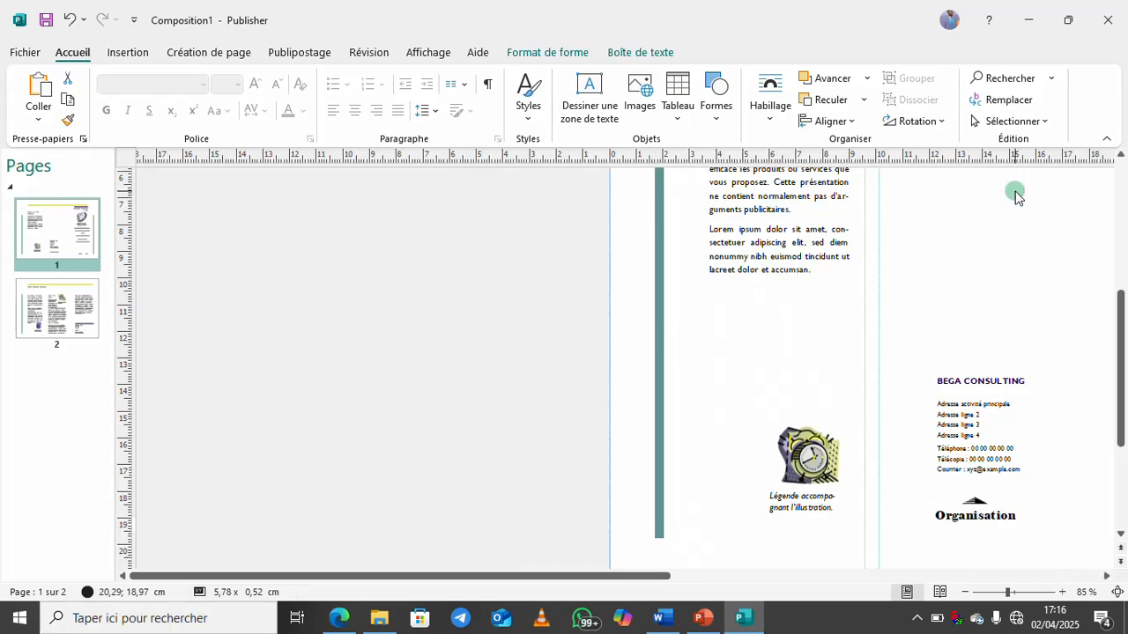
pyautogui.click(63, 333)
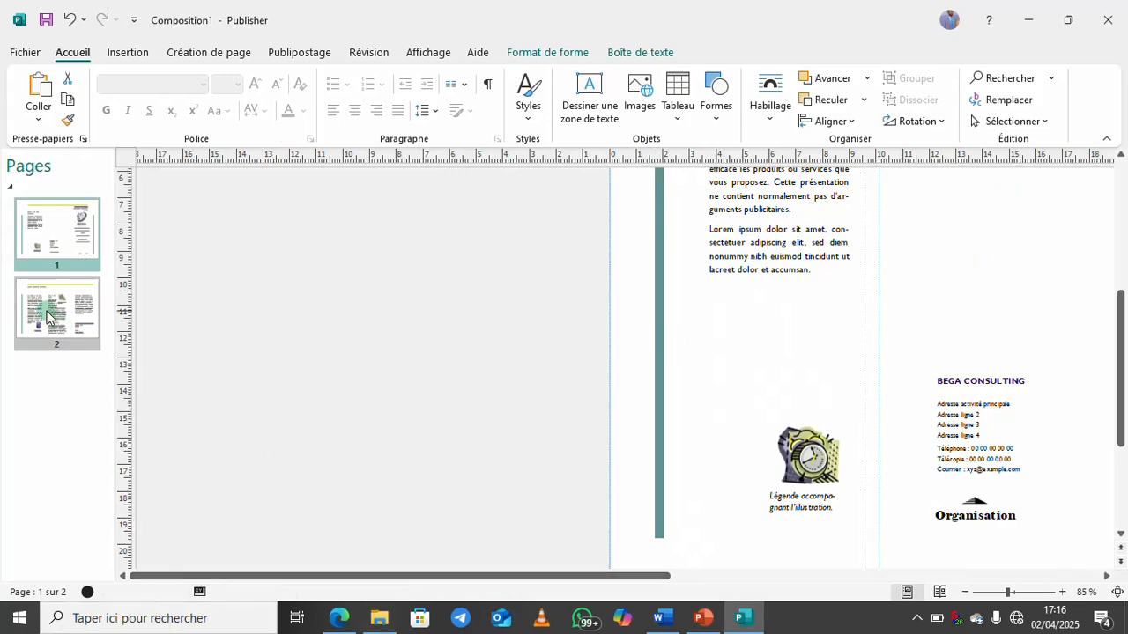
pyautogui.moveTo(577, 579); pyautogui.dragTo(888, 537)
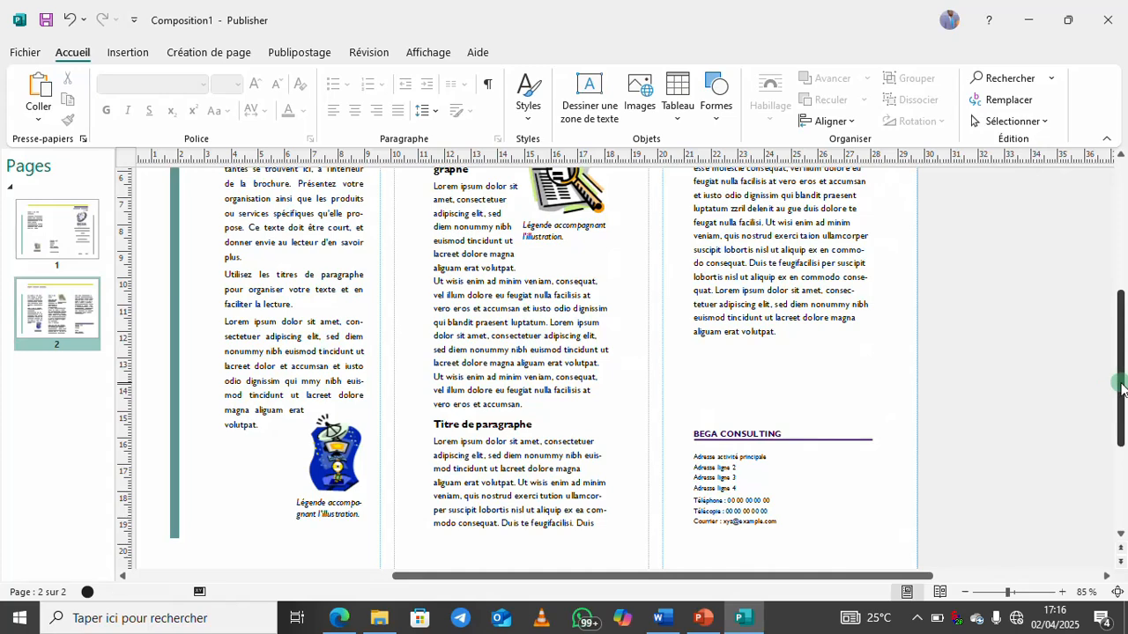
pyautogui.moveTo(1123, 388); pyautogui.dragTo(1123, 345)
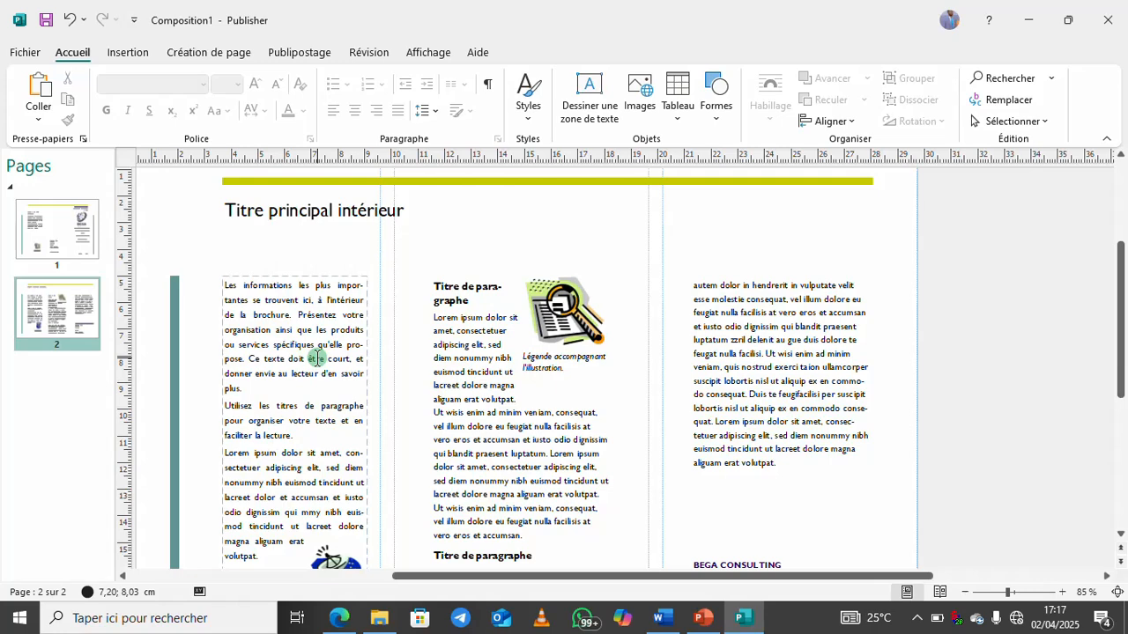
pyautogui.moveTo(435, 287); pyautogui.dragTo(472, 302)
pyautogui.tripleClick(465, 556)
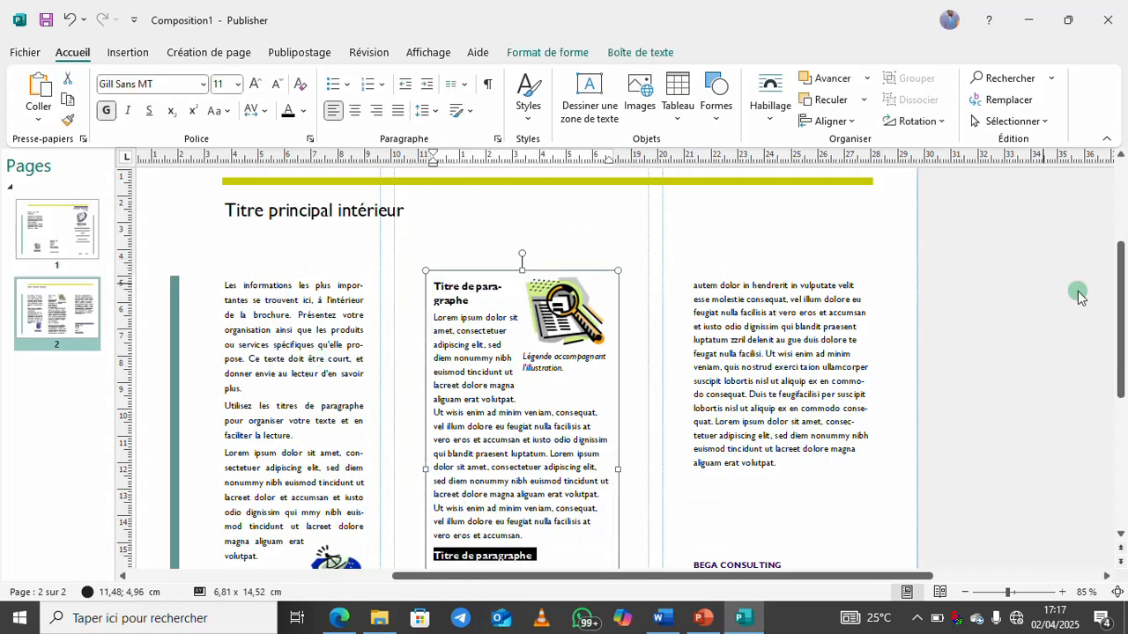
pyautogui.moveTo(1123, 296); pyautogui.dragTo(1123, 388)
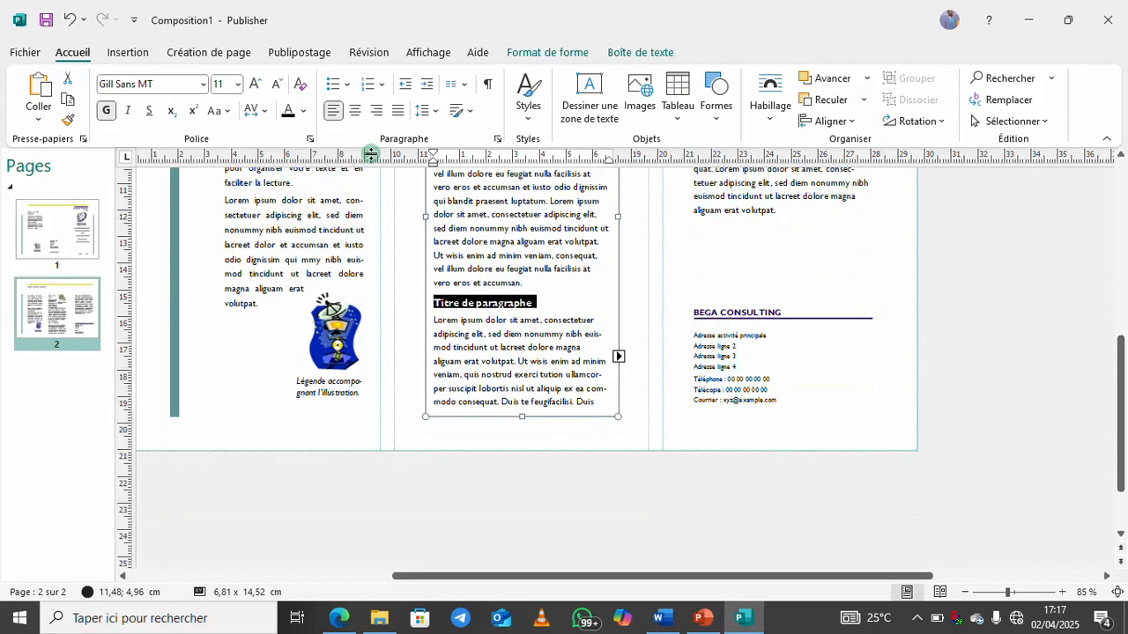
pyautogui.click(26, 52)
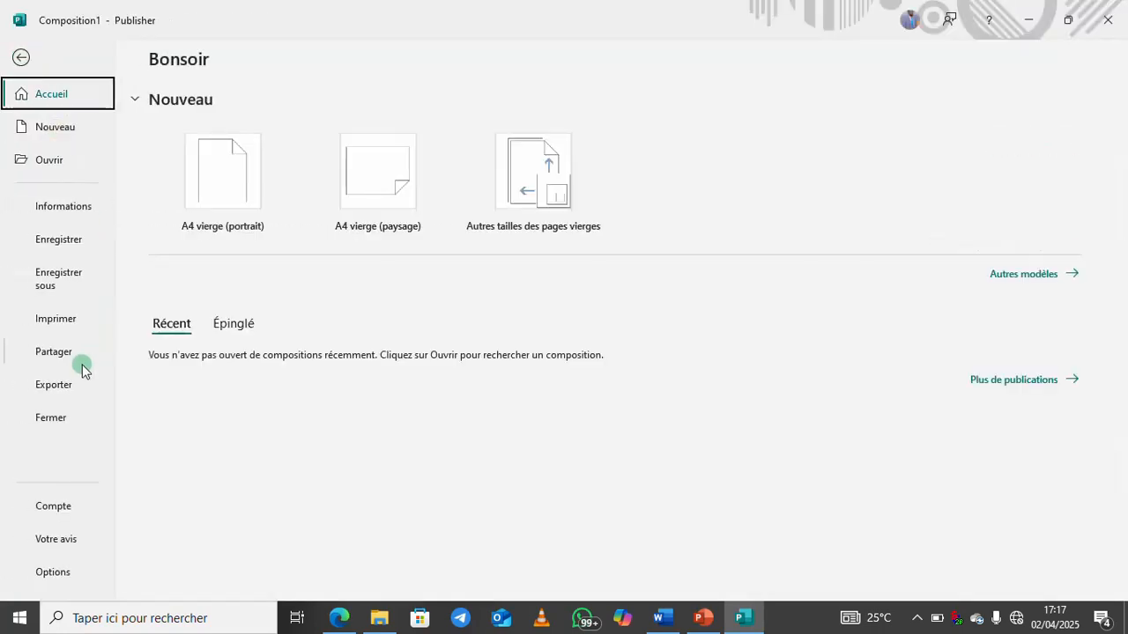
# Save the brochure to the desktop as a PDF named 'Brochure BEGA'
pyautogui.click(50, 290)
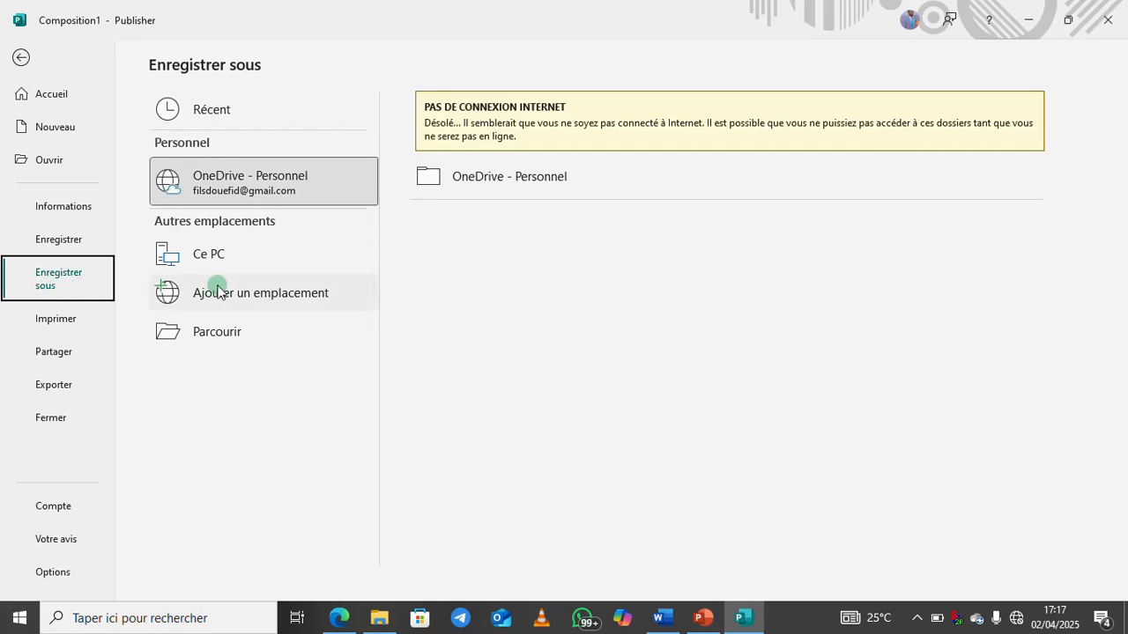
pyautogui.click(229, 255)
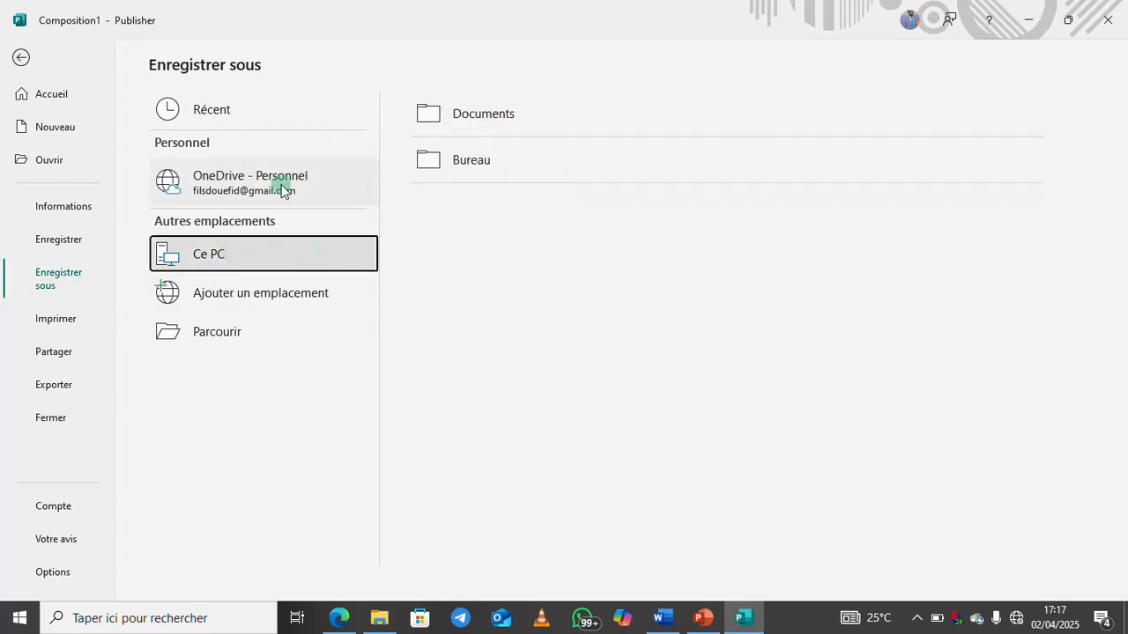
pyautogui.click(454, 165)
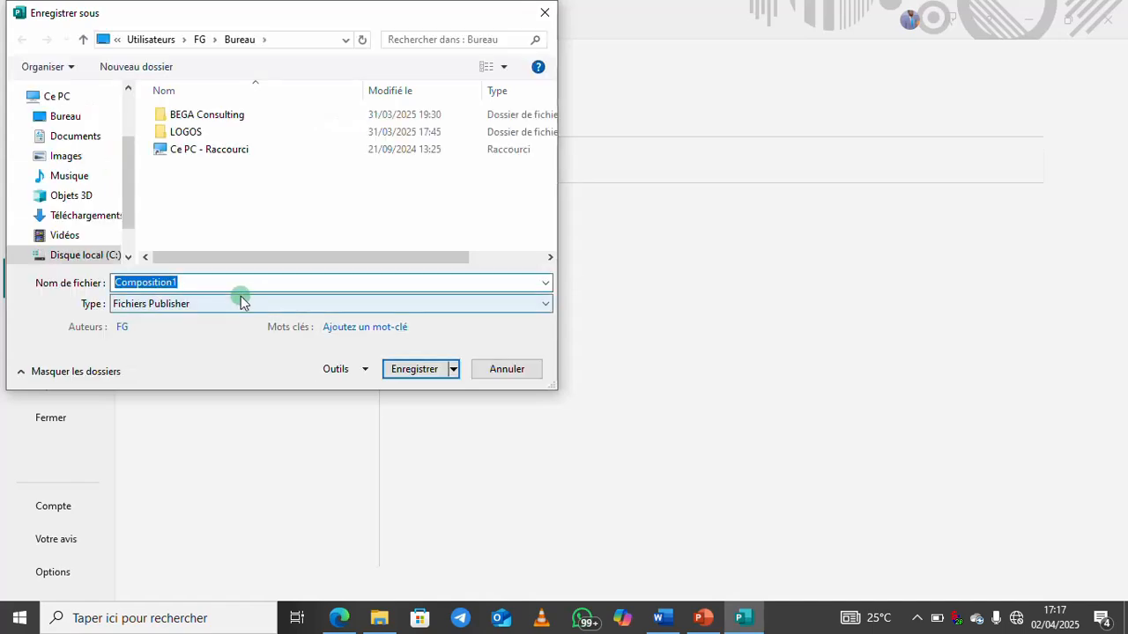
pyautogui.write('Brch')
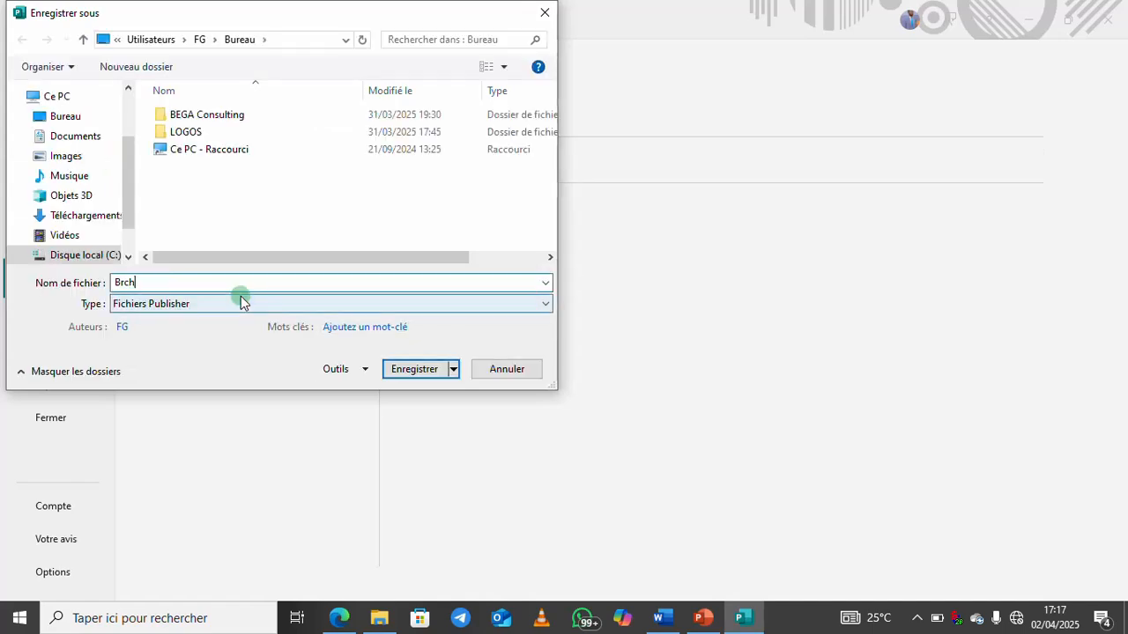
pyautogui.write('ure BEGA')
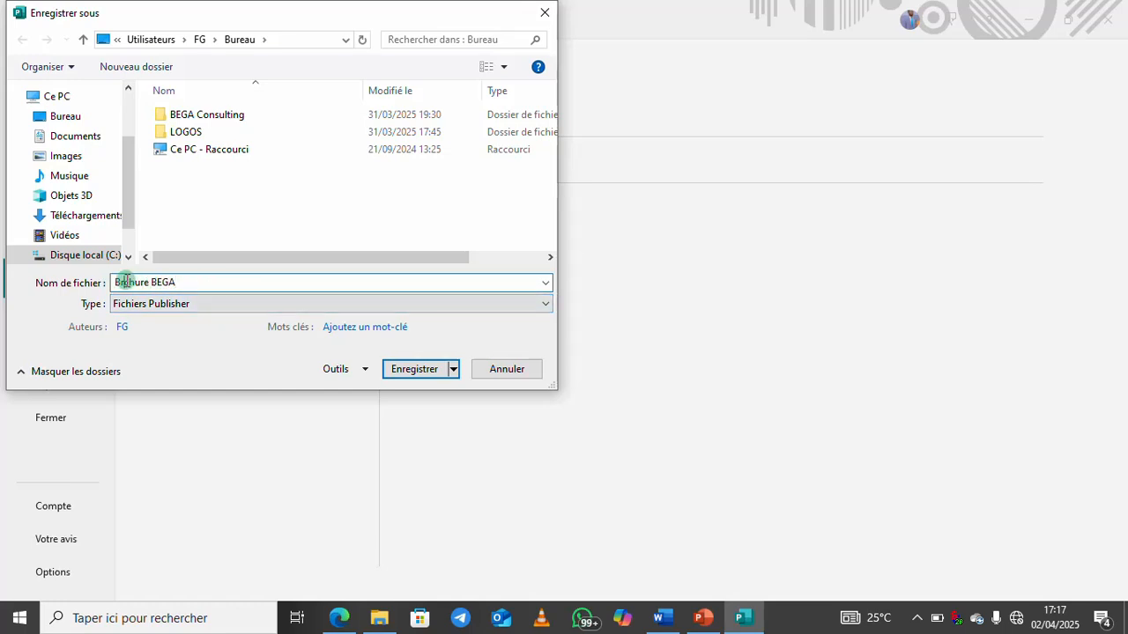
pyautogui.click(122, 282)
pyautogui.write('o')
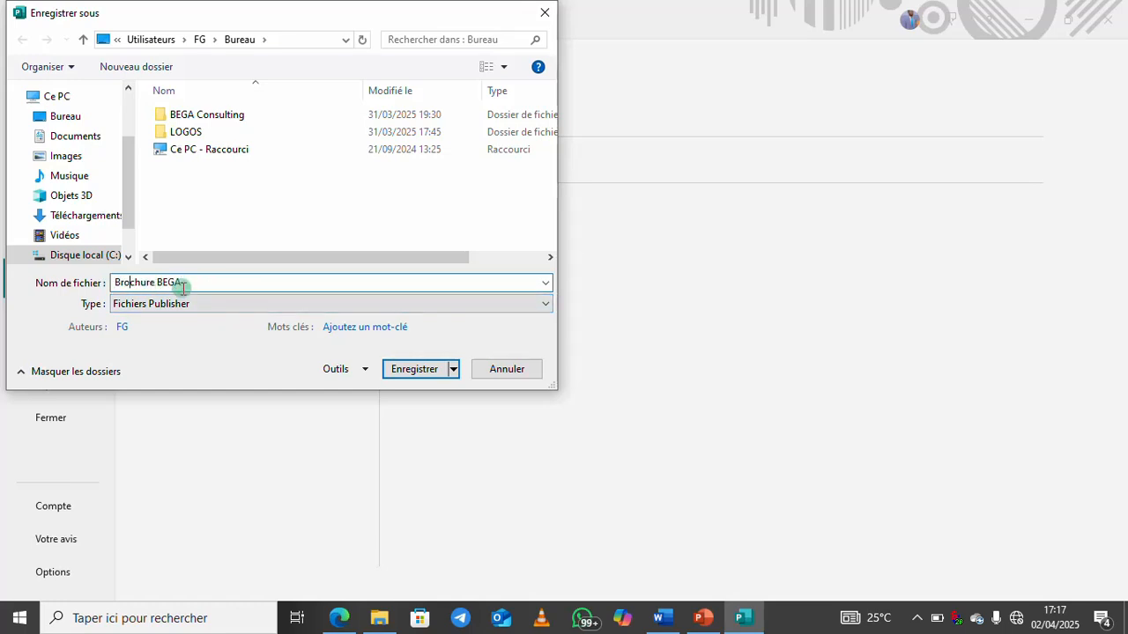
pyautogui.click(209, 306)
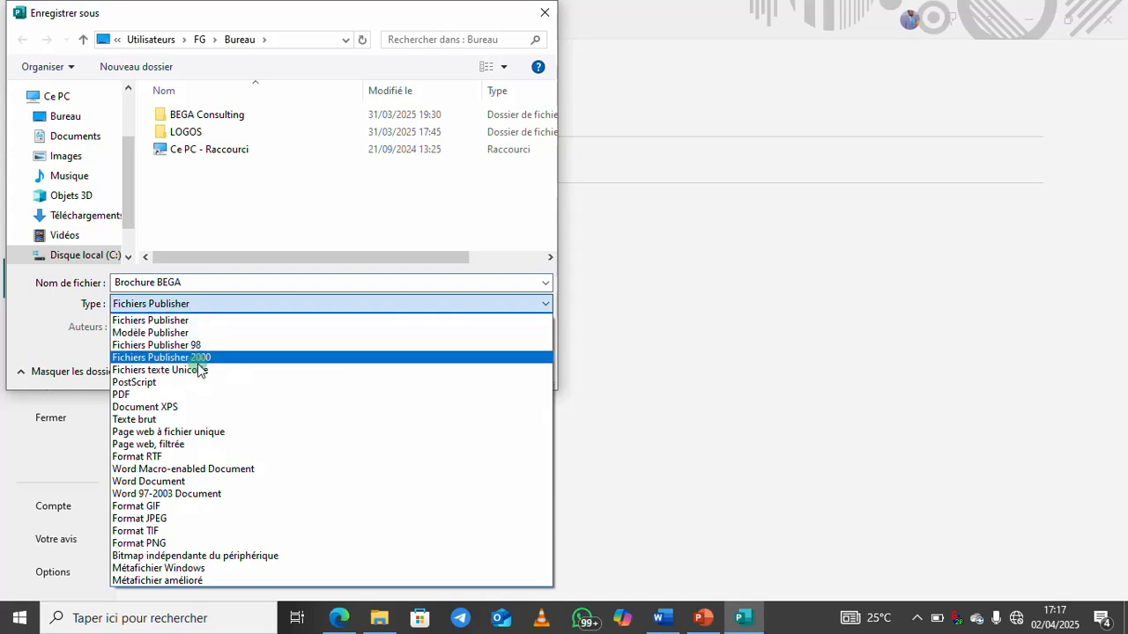
pyautogui.click(174, 304)
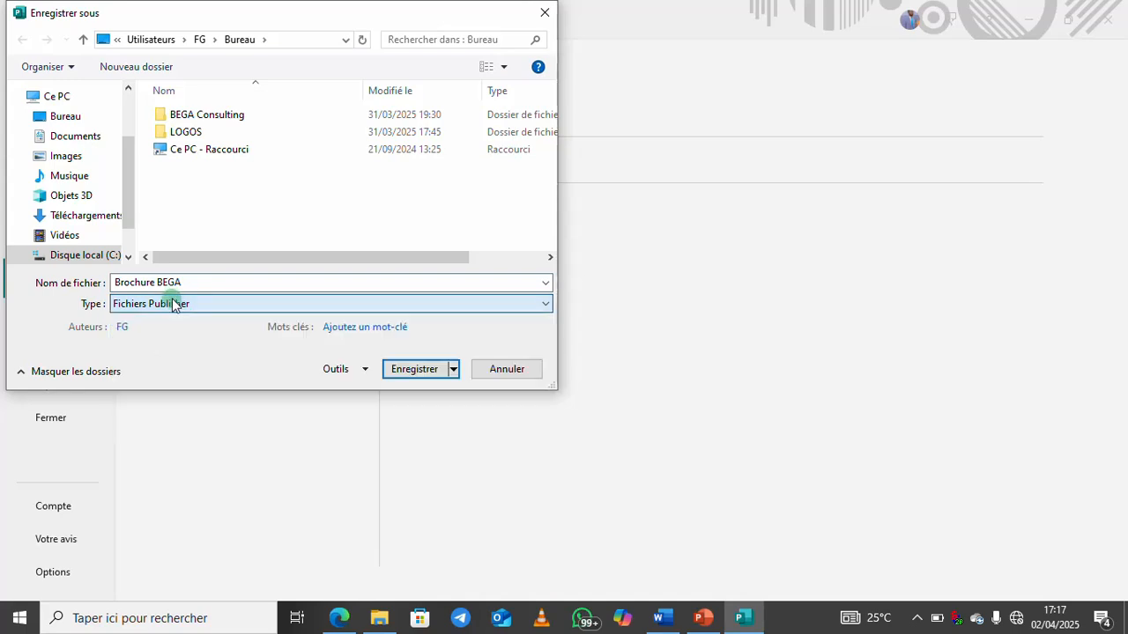
pyautogui.click(174, 304)
pyautogui.click(133, 395)
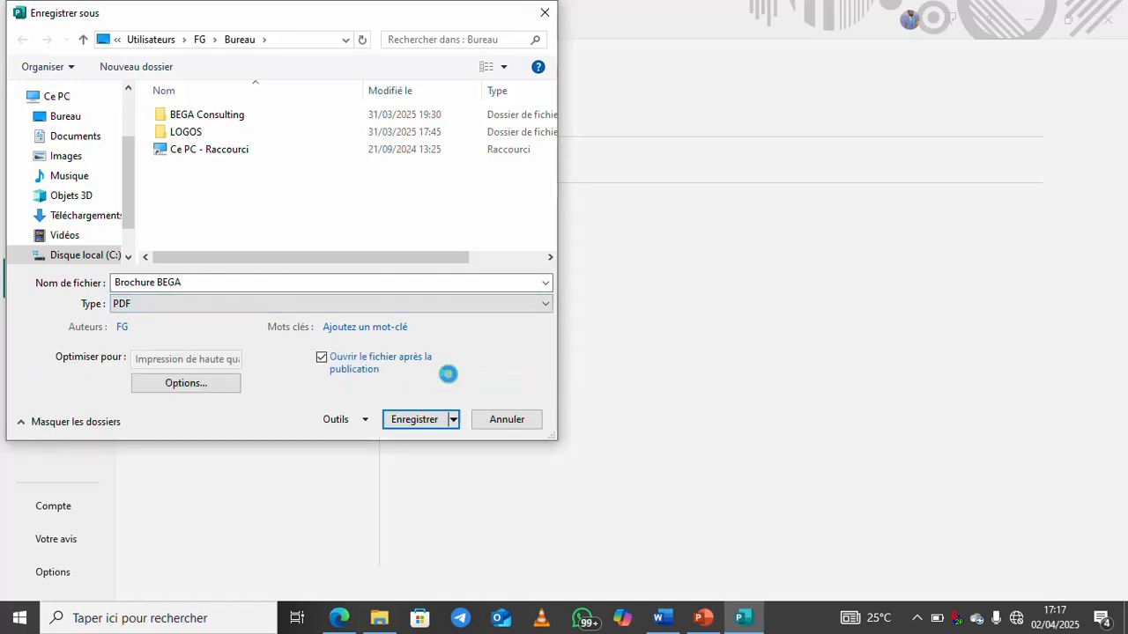
pyautogui.click(414, 407)
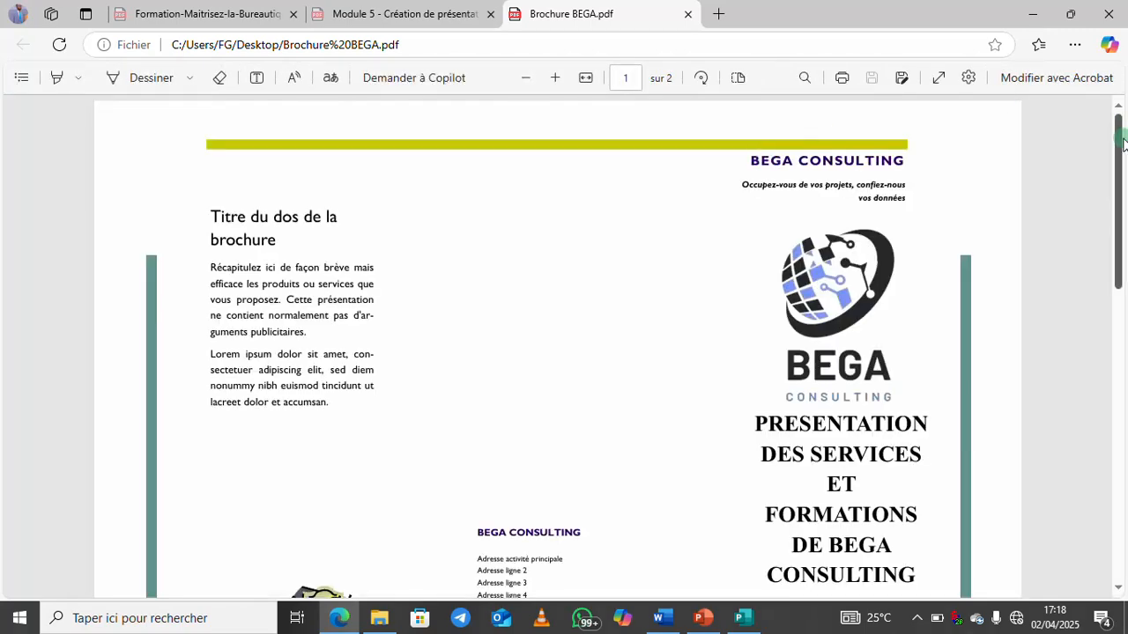
# Scroll through both pages of Brochure BEGA.pdf in Edge, then return to Publisher
pyautogui.moveTo(1122, 144); pyautogui.dragTo(1125, 246)
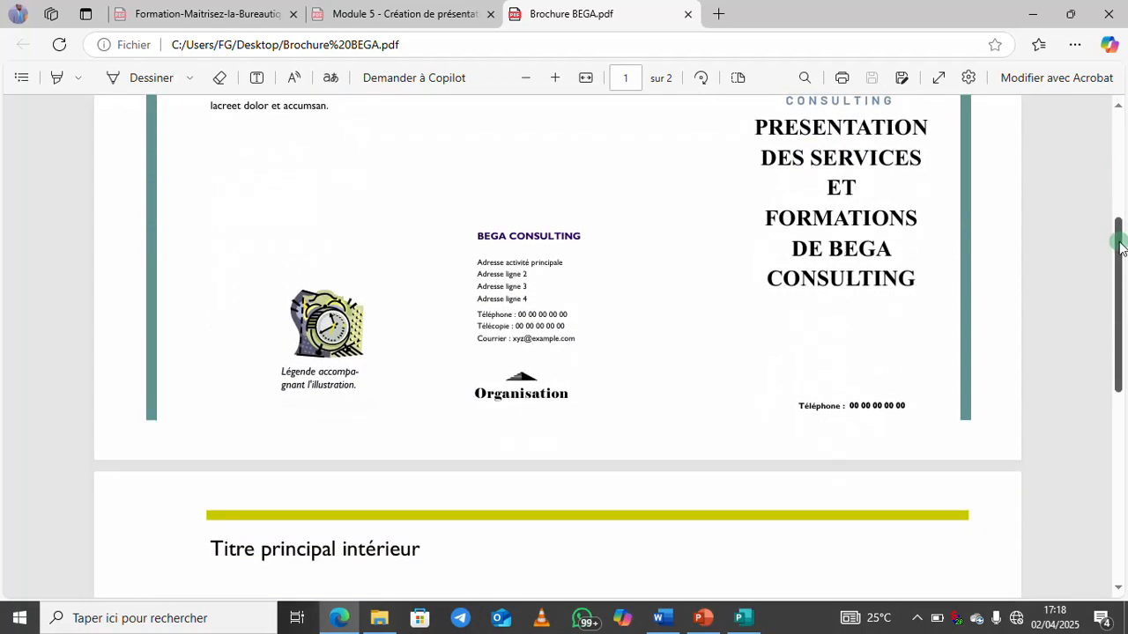
pyautogui.scroll(-1, 262, 244)
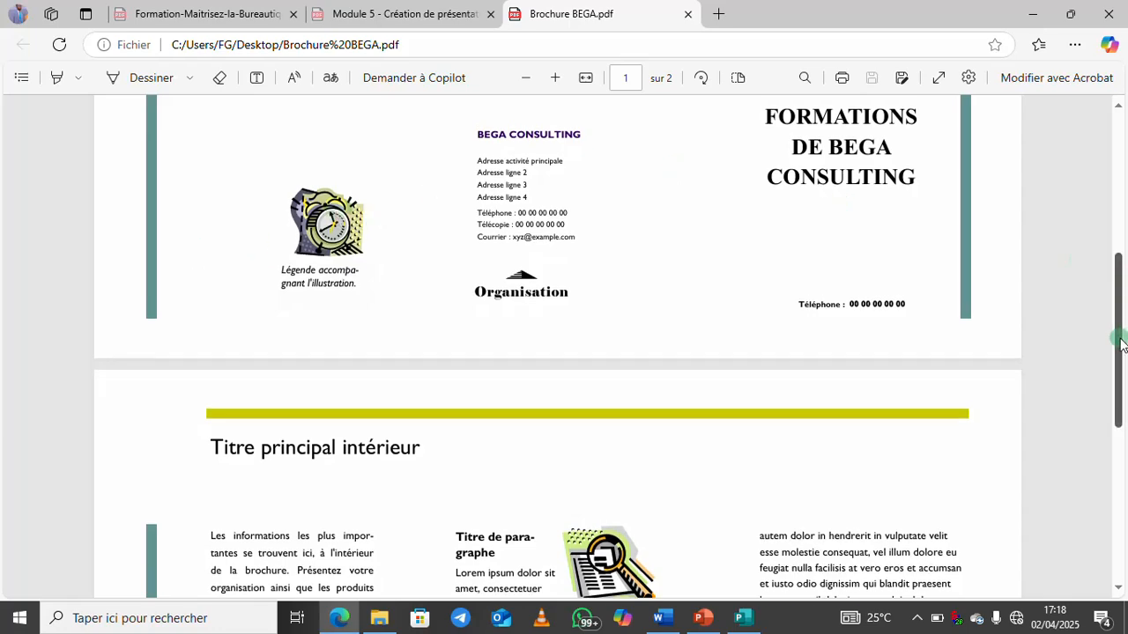
pyautogui.moveTo(1122, 343); pyautogui.dragTo(1121, 182)
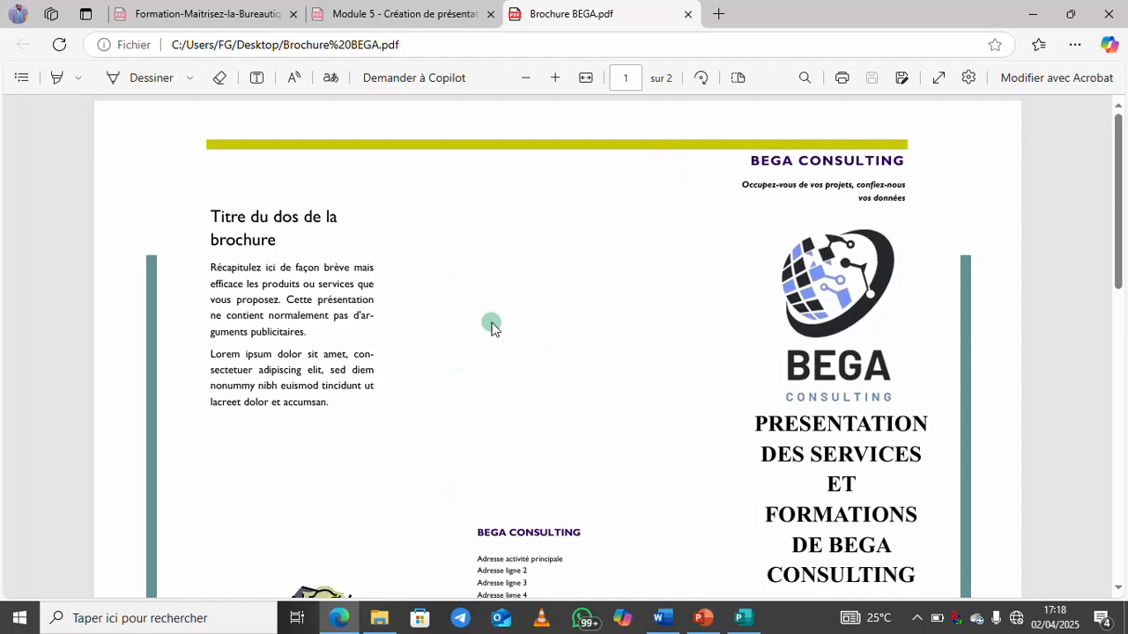
pyautogui.click(740, 617)
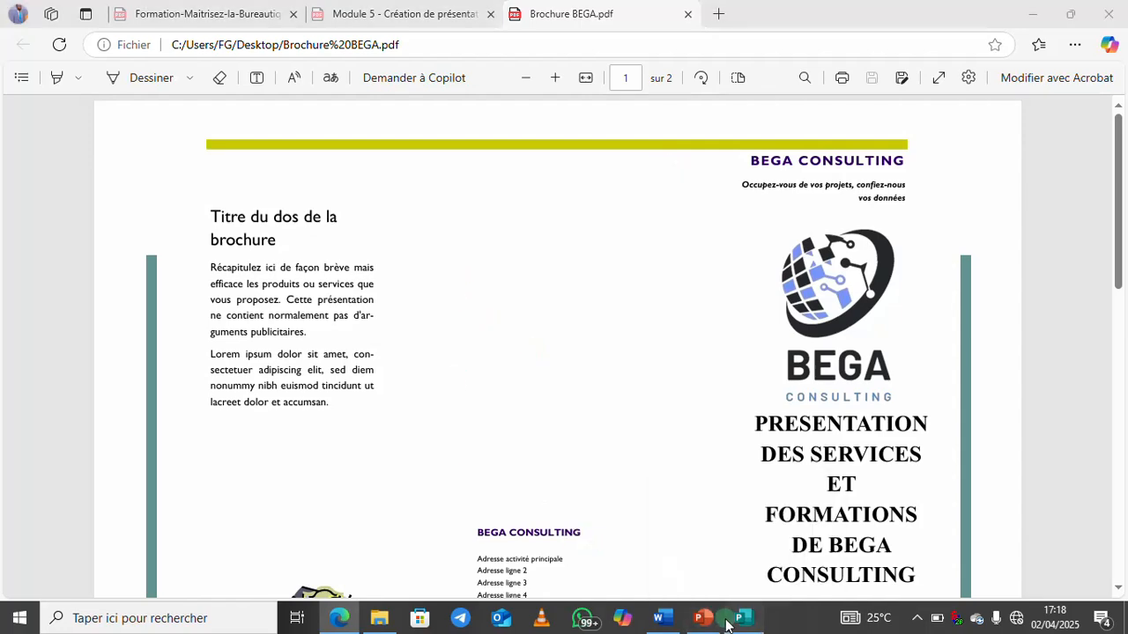
# Save to the desktop as Publisher file 'Brochure BEGA bn', declining to replace Brochure BEGA.pdf
pyautogui.hotkey('ctrl', 's')
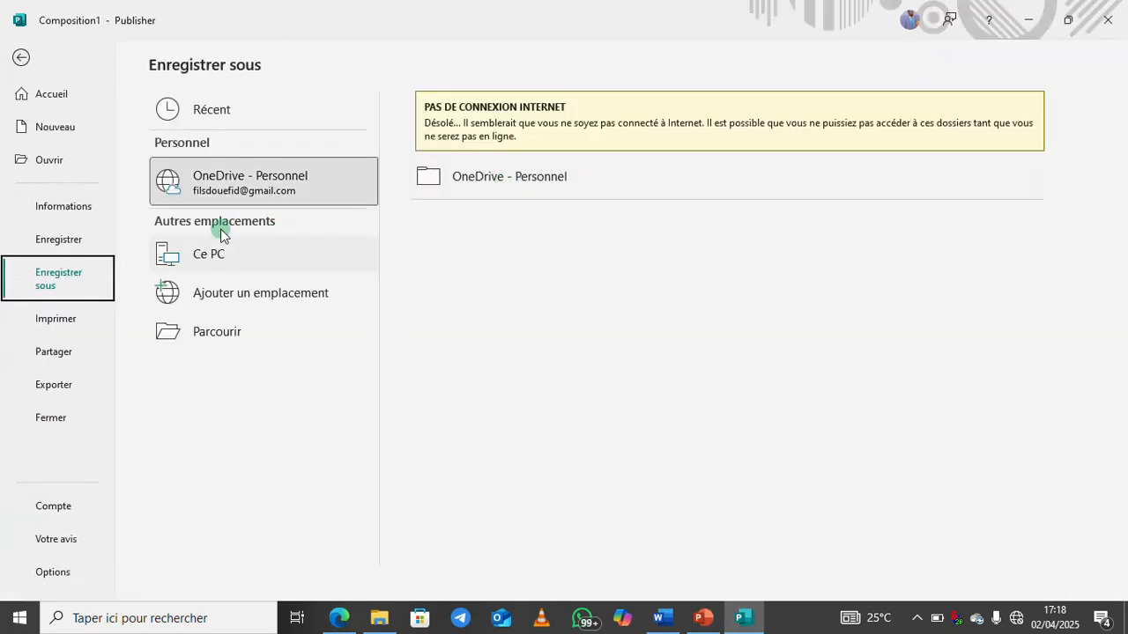
pyautogui.click(247, 252)
pyautogui.click(508, 163)
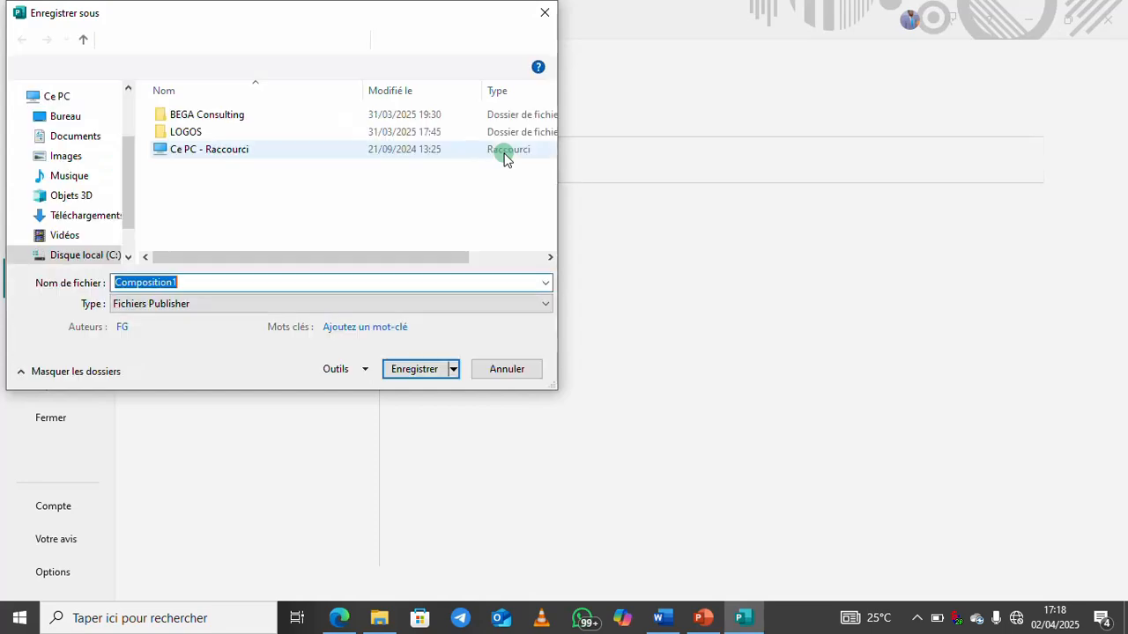
pyautogui.click(189, 304)
pyautogui.click(123, 395)
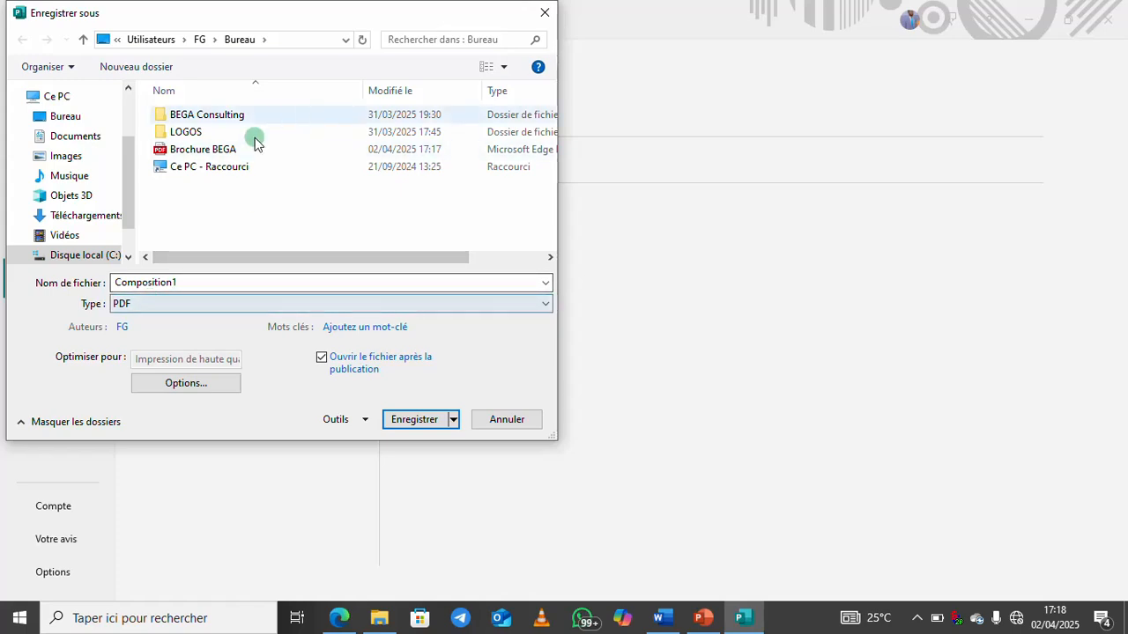
pyautogui.click(218, 152)
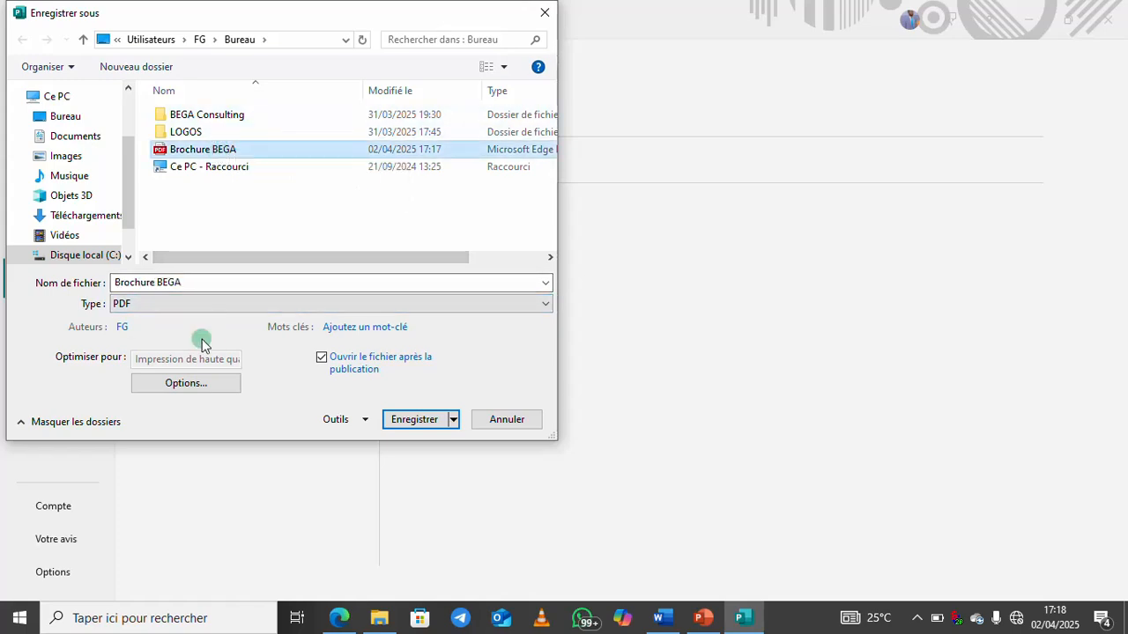
pyautogui.click(156, 303)
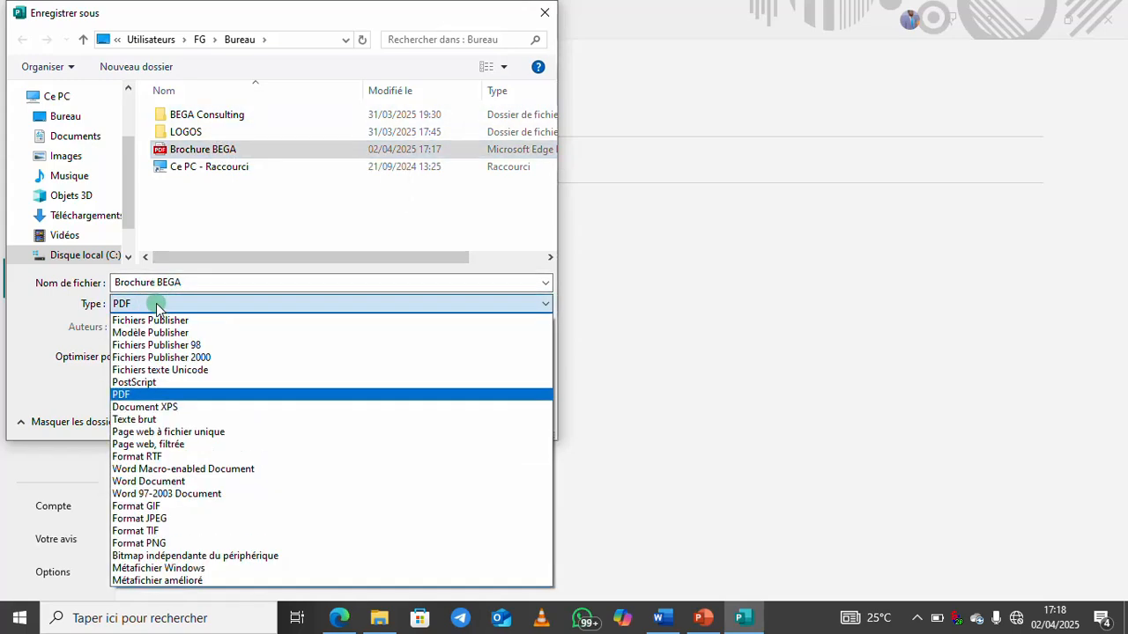
pyautogui.click(156, 320)
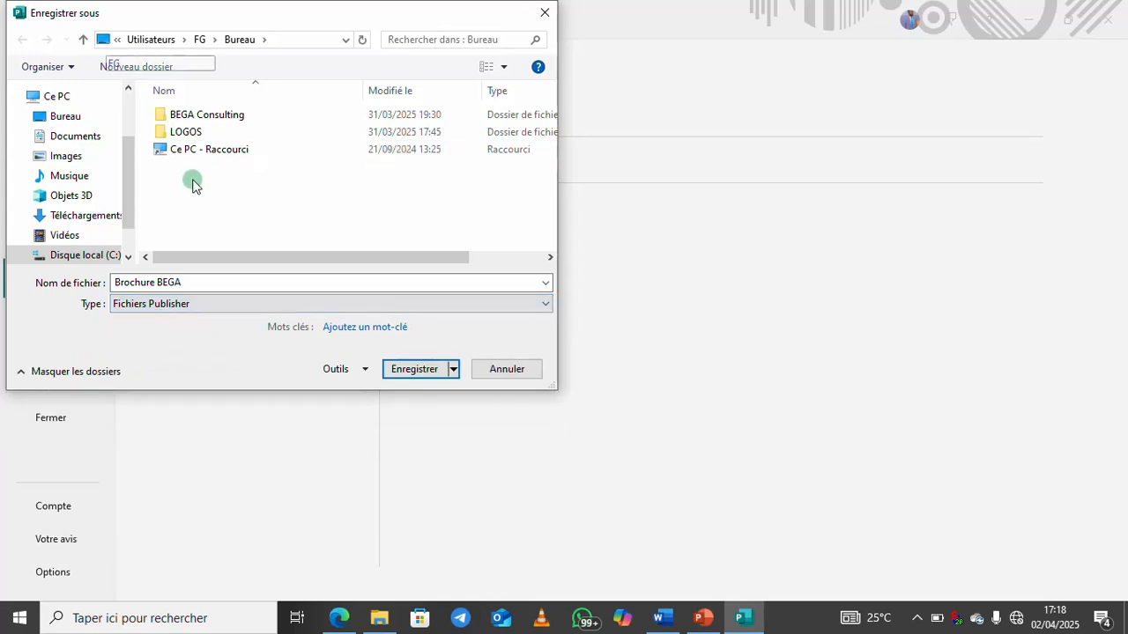
pyautogui.click(425, 369)
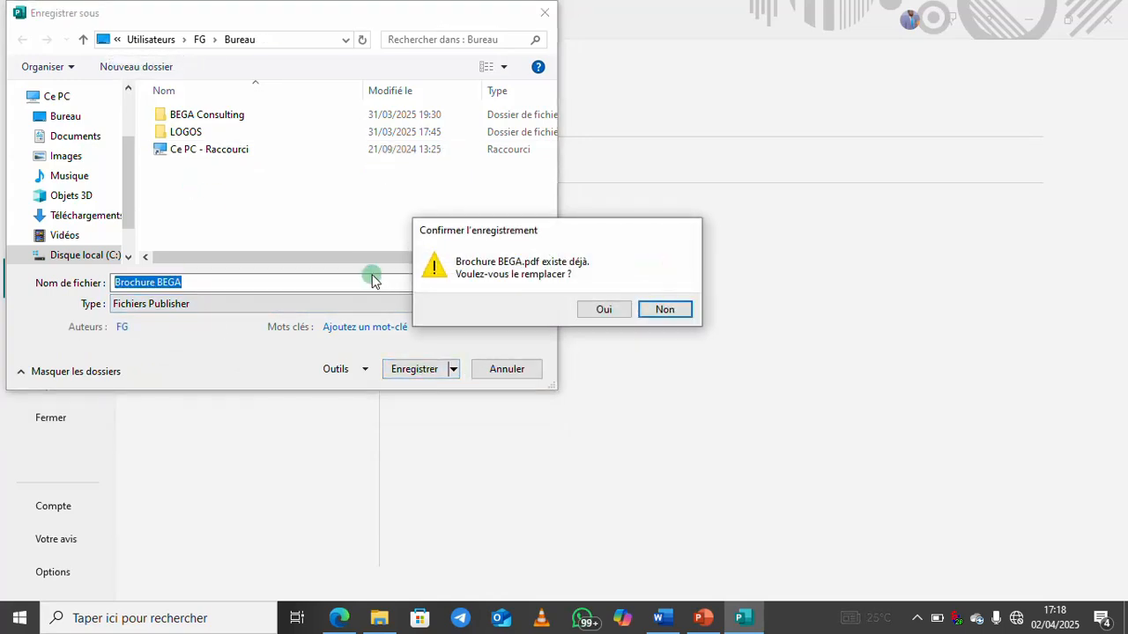
pyautogui.click(663, 310)
pyautogui.click(226, 290)
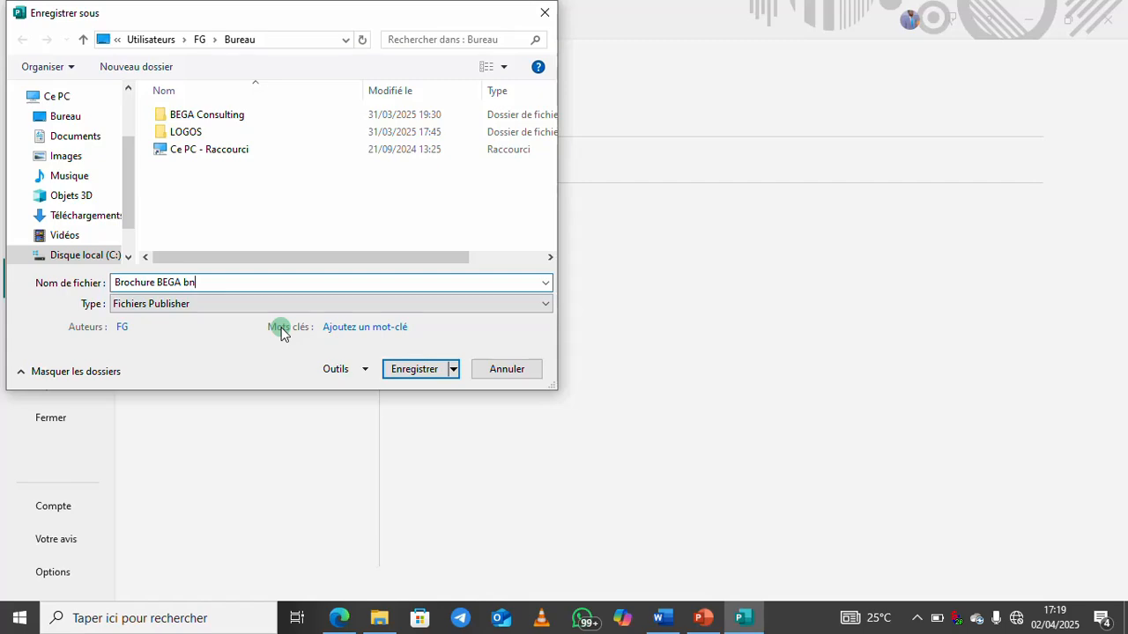
pyautogui.click(411, 370)
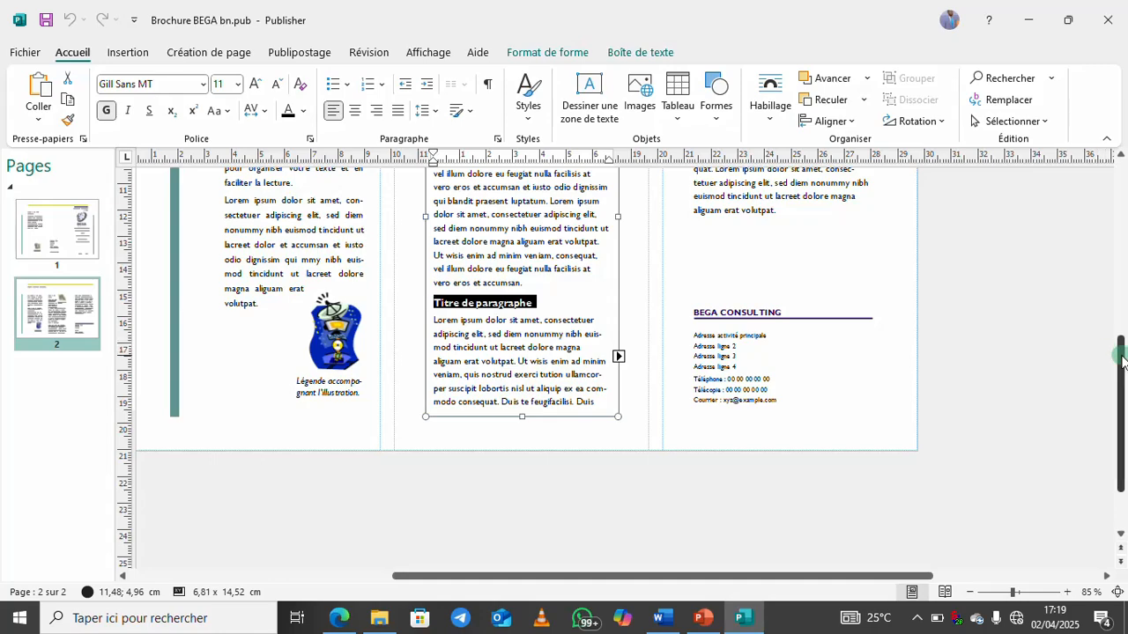
# Look through Publisher's Insert, Page Design, Mailings, Review, View, Help and Format ribbon tabs
pyautogui.moveTo(1122, 361); pyautogui.dragTo(1122, 220)
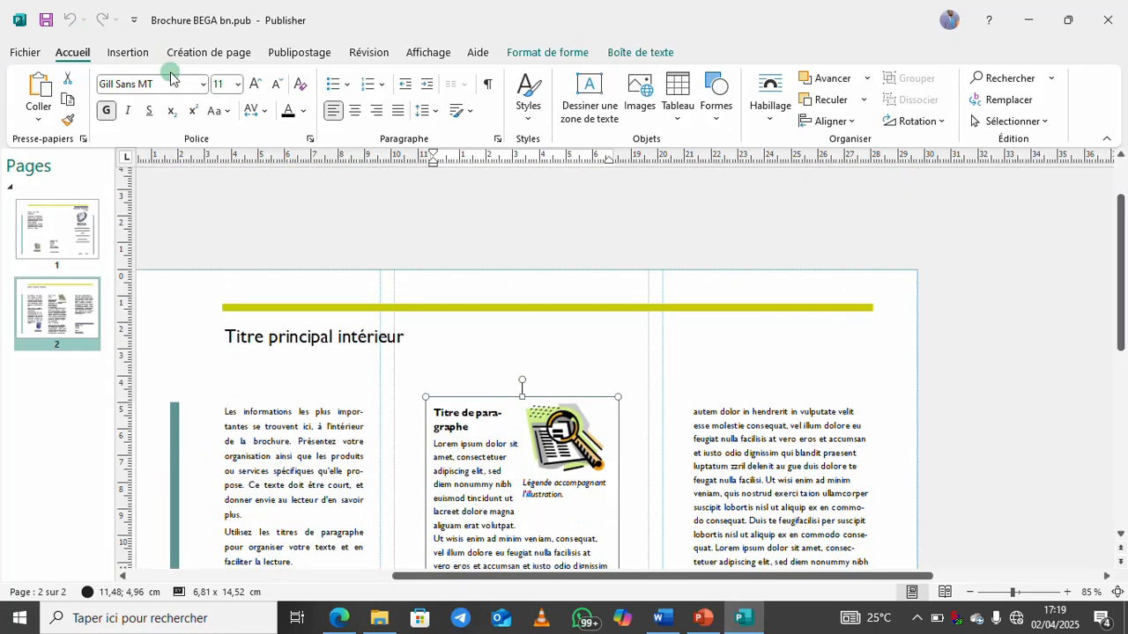
pyautogui.click(27, 53)
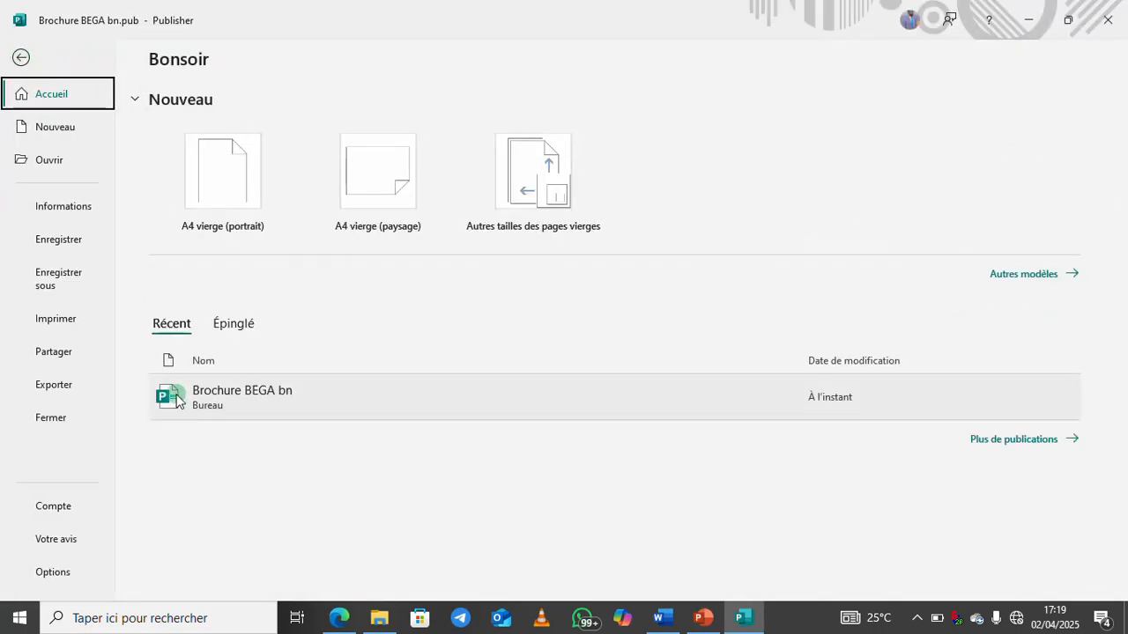
pyautogui.click(21, 56)
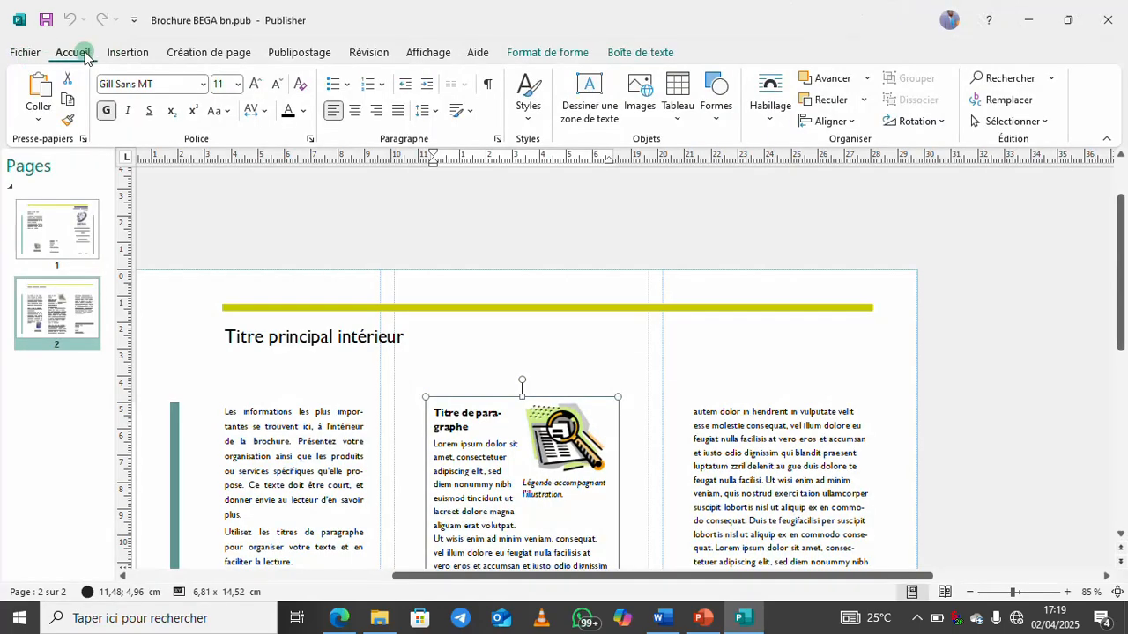
pyautogui.click(130, 52)
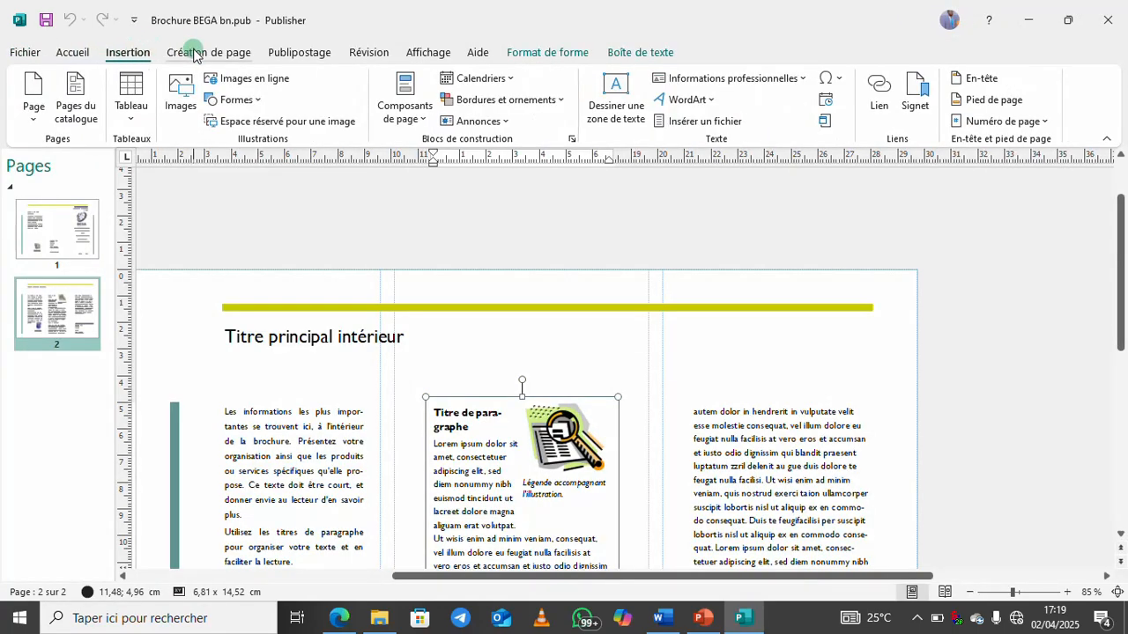
pyautogui.click(194, 52)
pyautogui.click(304, 52)
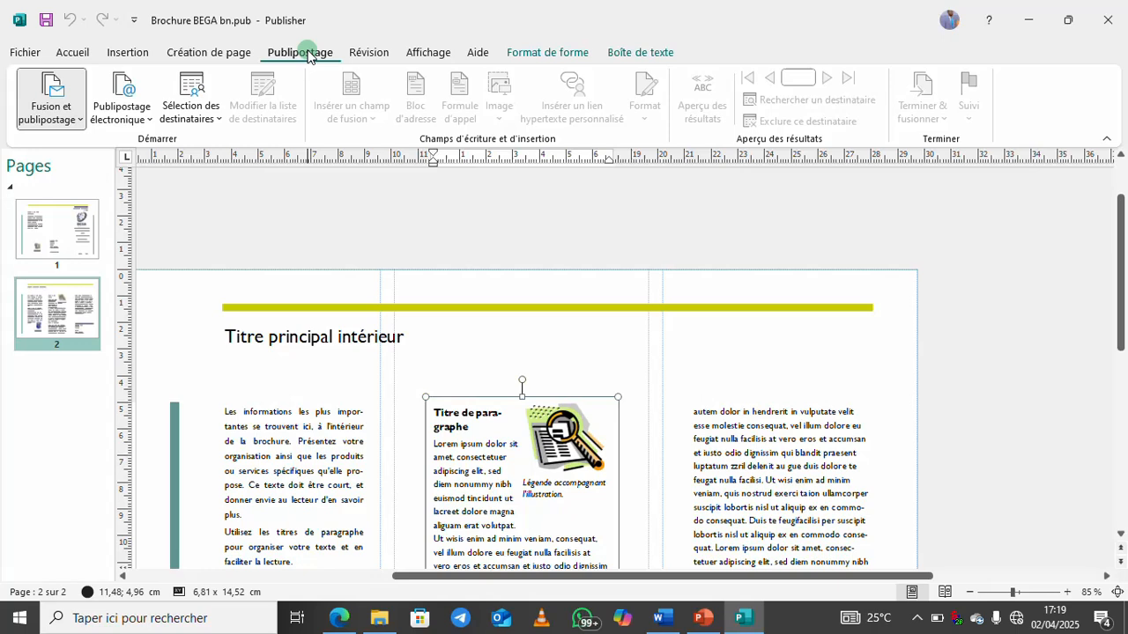
pyautogui.click(385, 56)
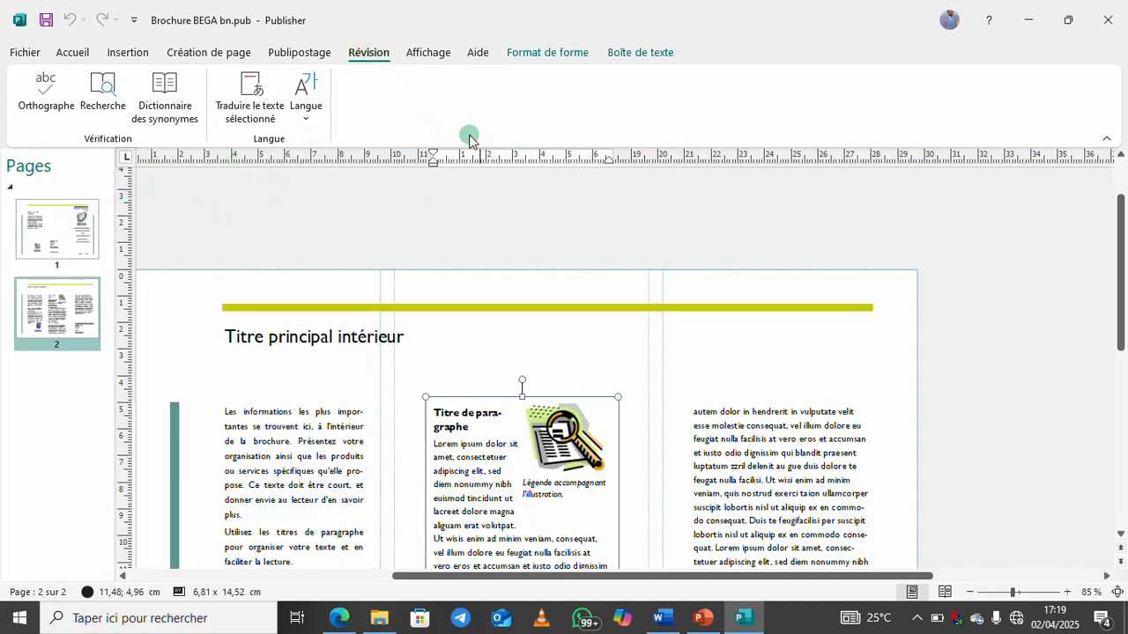
pyautogui.click(434, 58)
pyautogui.click(476, 55)
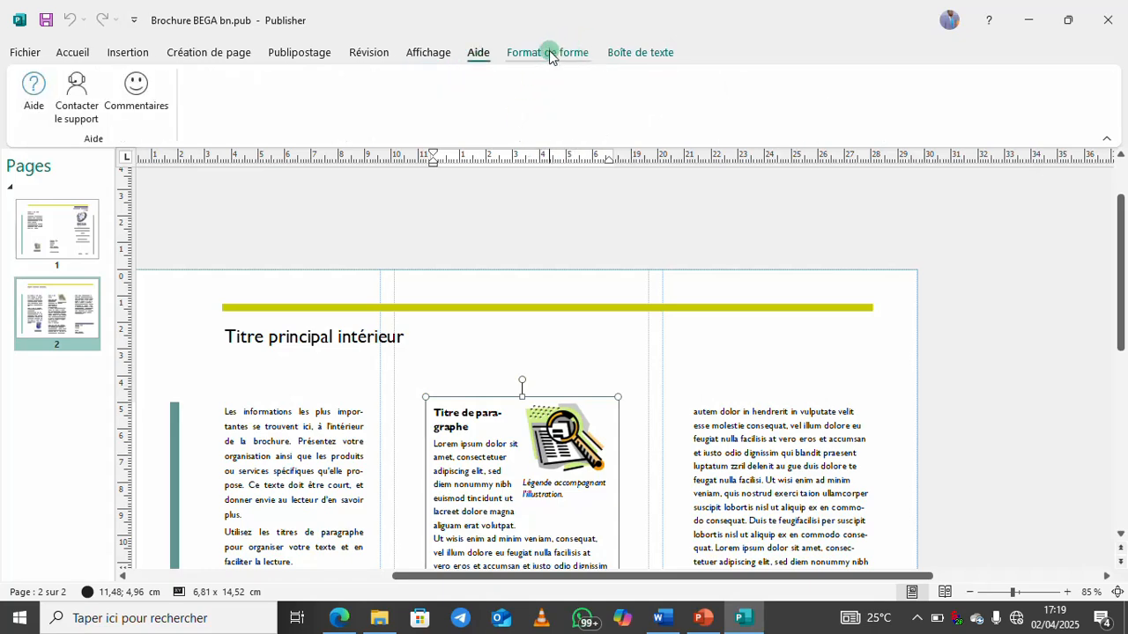
pyautogui.click(549, 54)
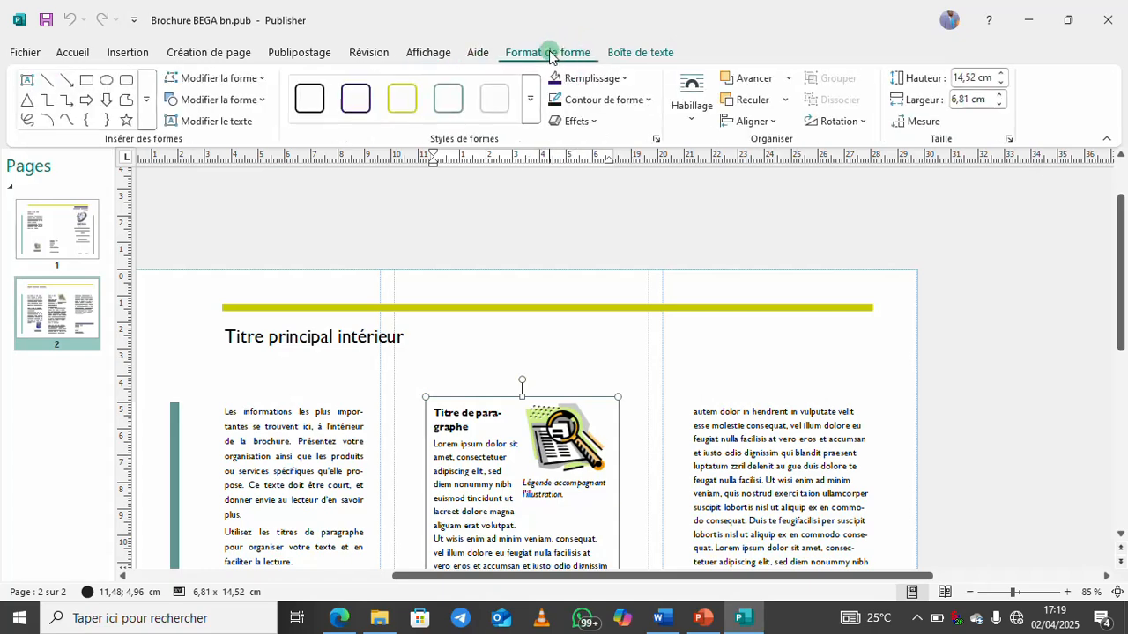
pyautogui.click(642, 54)
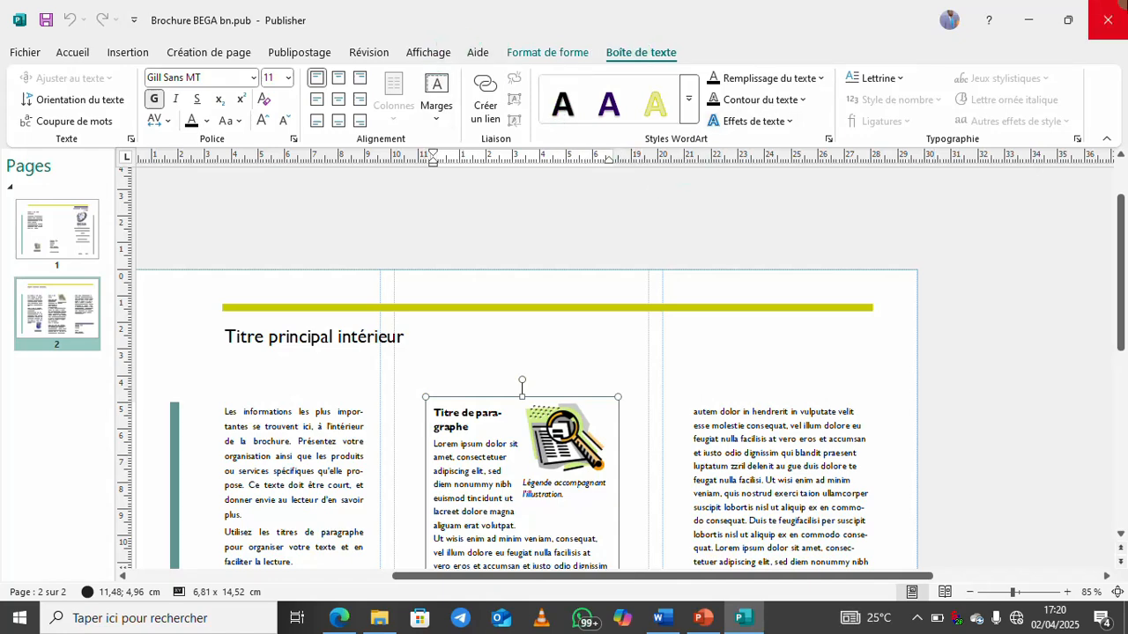
# Close Publisher and the Brochure BEGA PDF, minimise Edge and select the Publisher desktop icon
pyautogui.click(1107, 19)
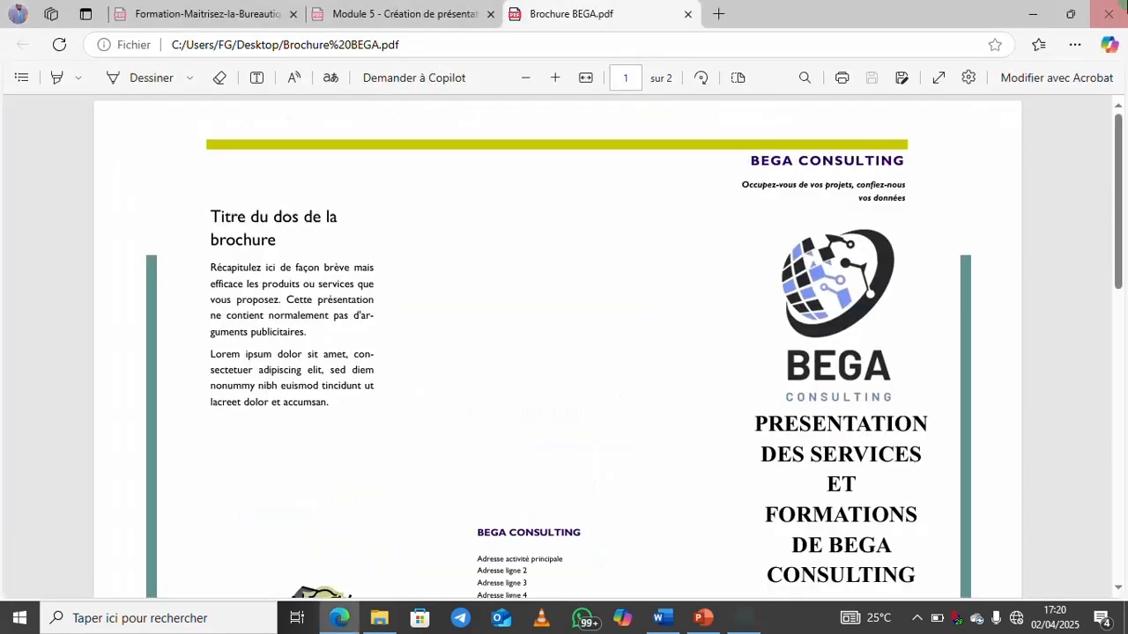
pyautogui.click(691, 15)
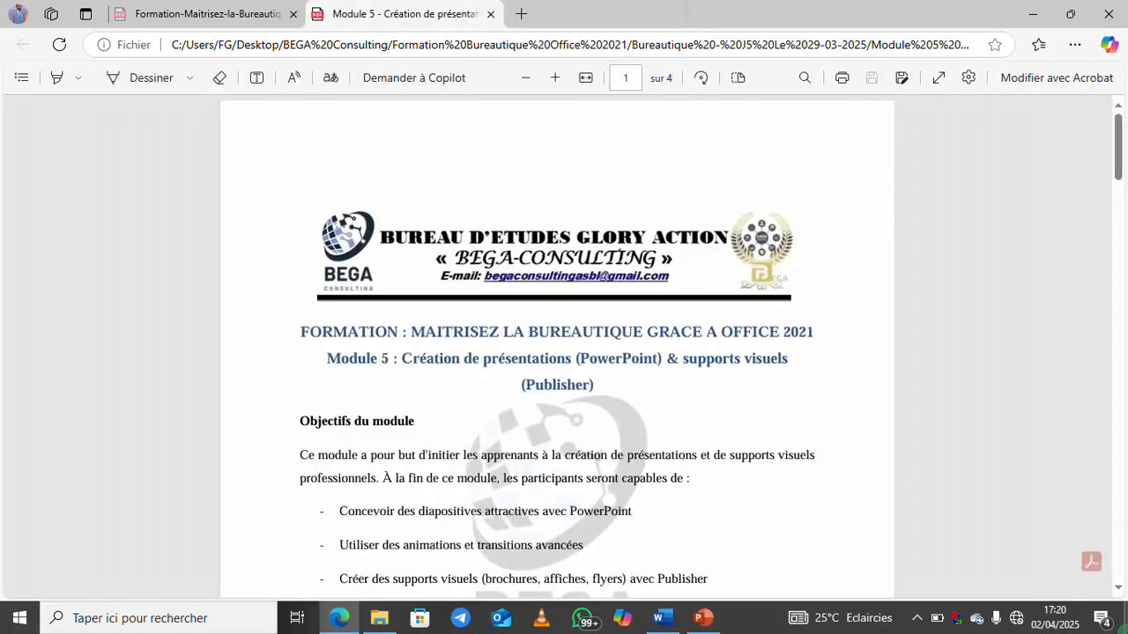
pyautogui.click(1125, 618)
pyautogui.click(447, 182)
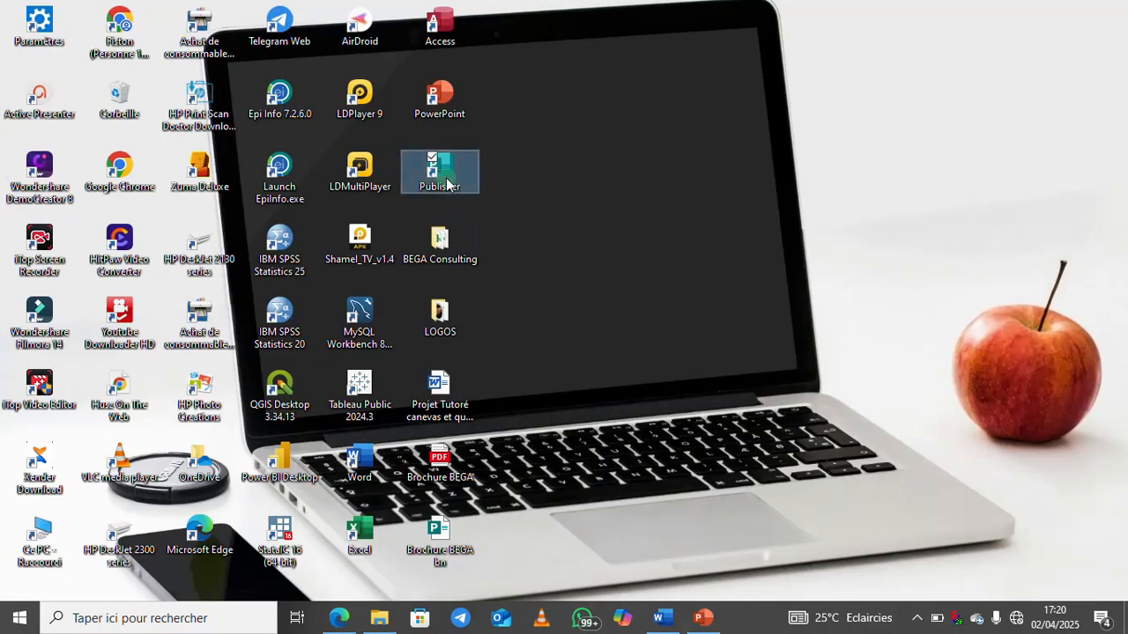
# Launch Publisher and create a new business card from the Rebond template
pyautogui.doubleClick(446, 182)
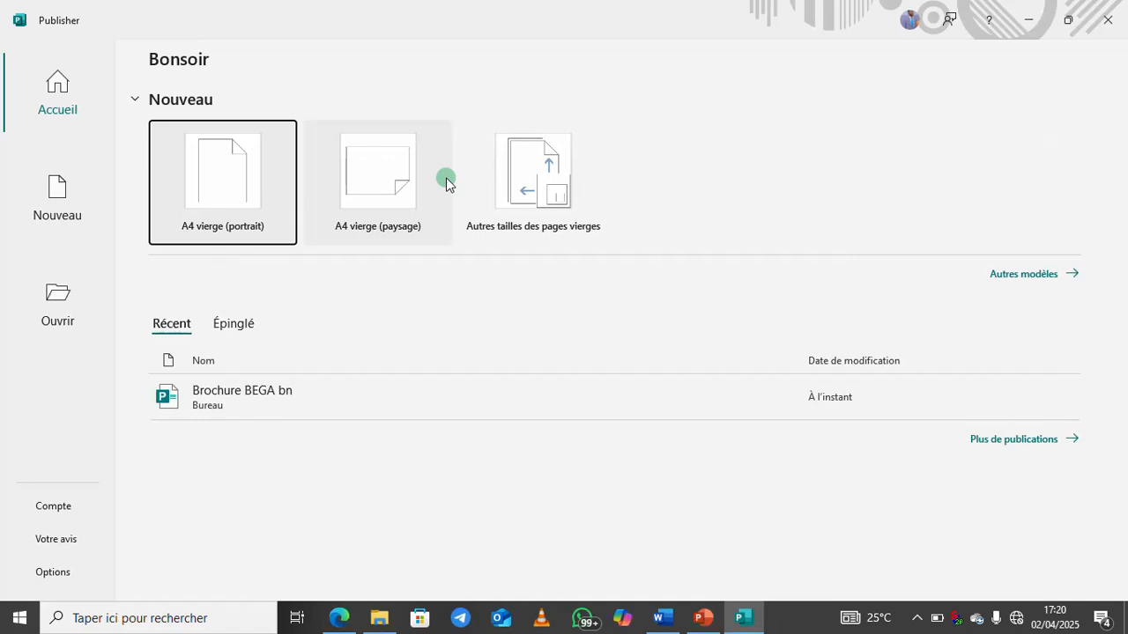
pyautogui.click(1036, 274)
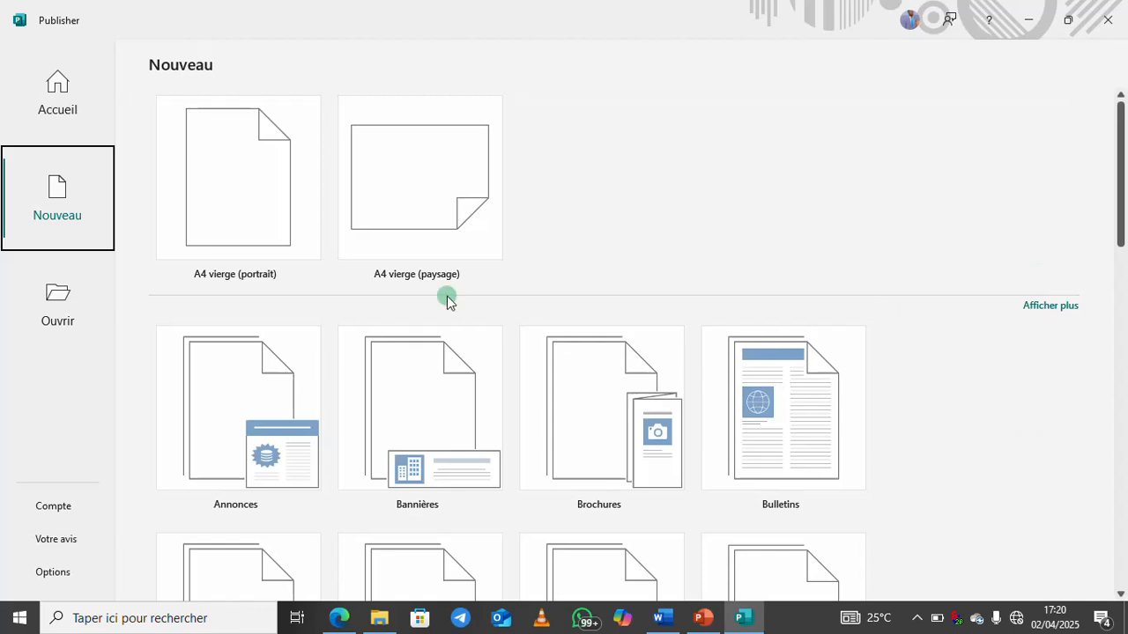
pyautogui.moveTo(1121, 230); pyautogui.dragTo(1123, 290)
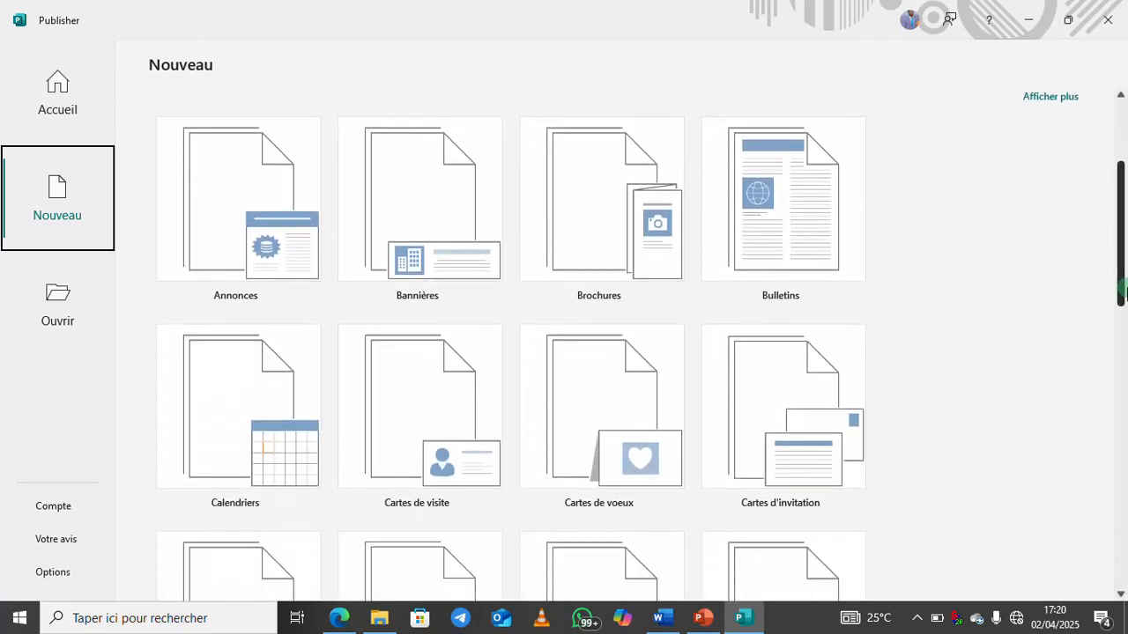
pyautogui.click(421, 414)
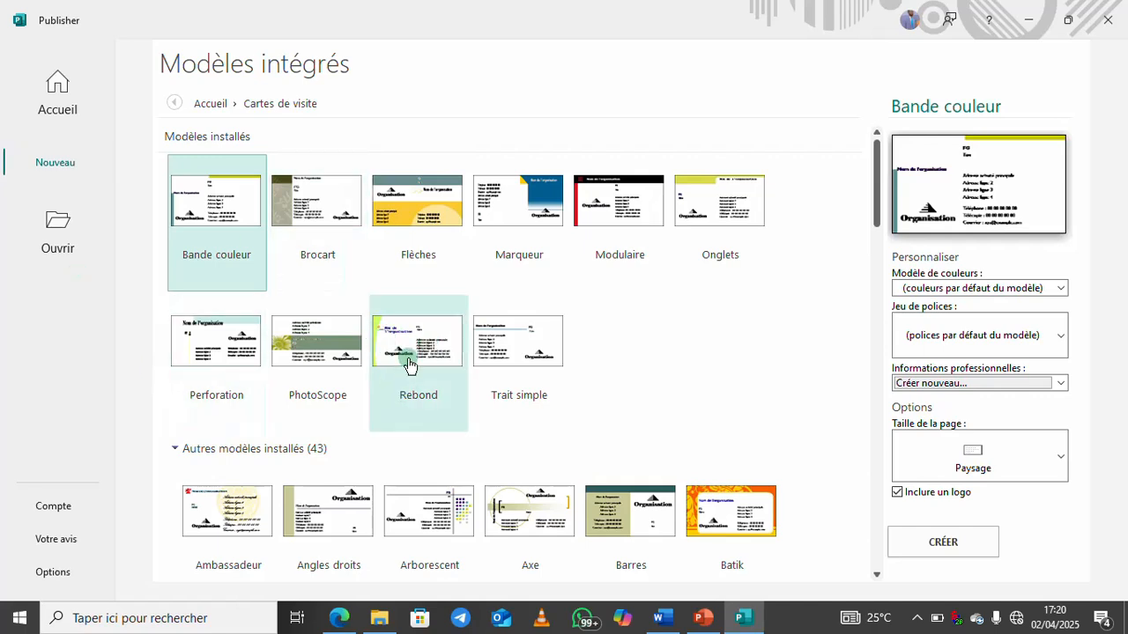
pyautogui.click(410, 366)
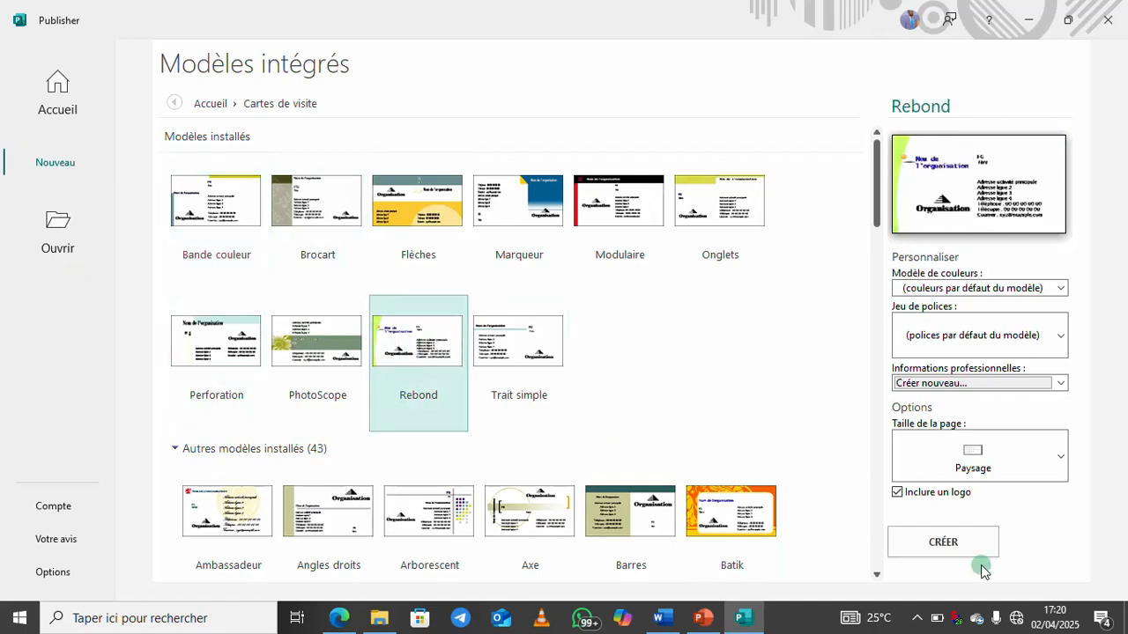
pyautogui.click(948, 548)
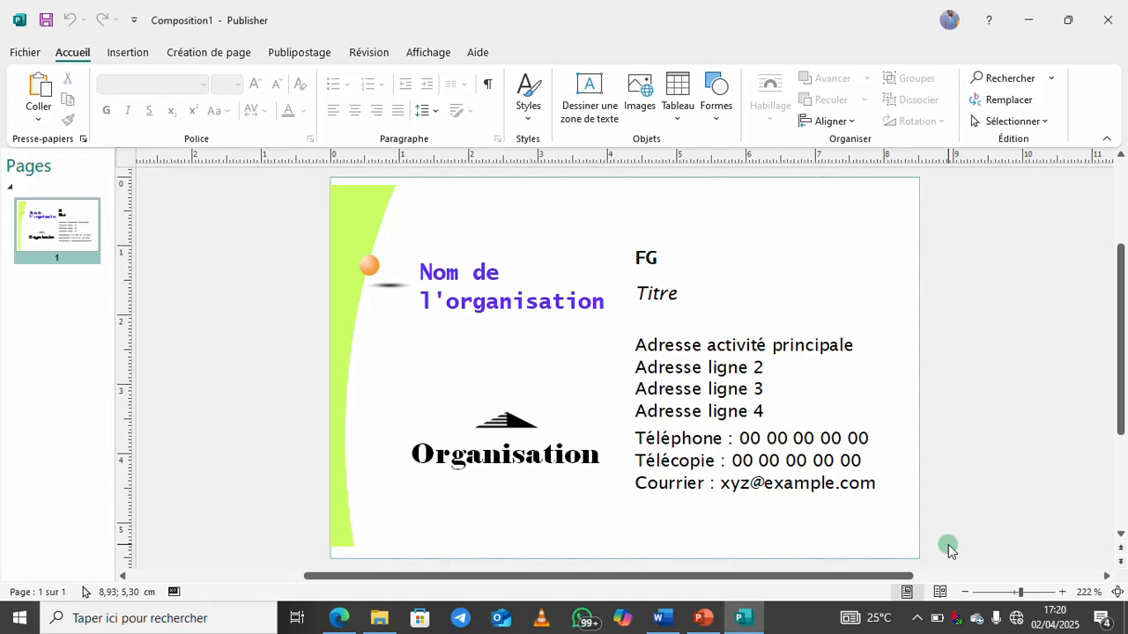
# Replace the placeholder organisation name with 'BEGA Consulting', retyping it to fix a misspelling
pyautogui.click(448, 286)
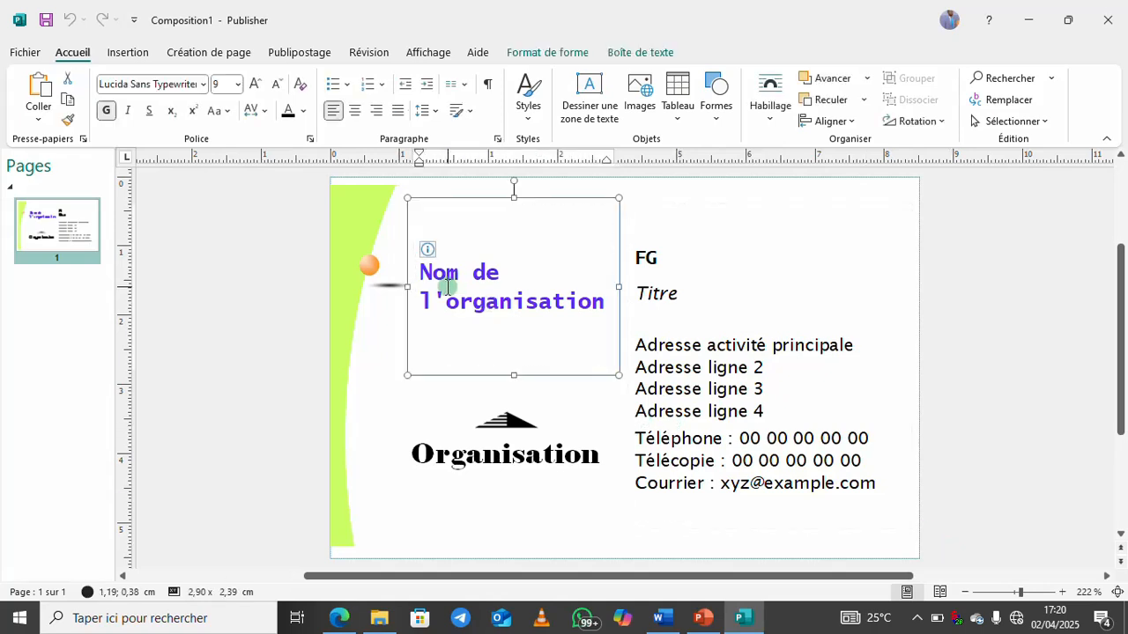
pyautogui.moveTo(423, 274); pyautogui.dragTo(561, 304)
pyautogui.press('capslock')
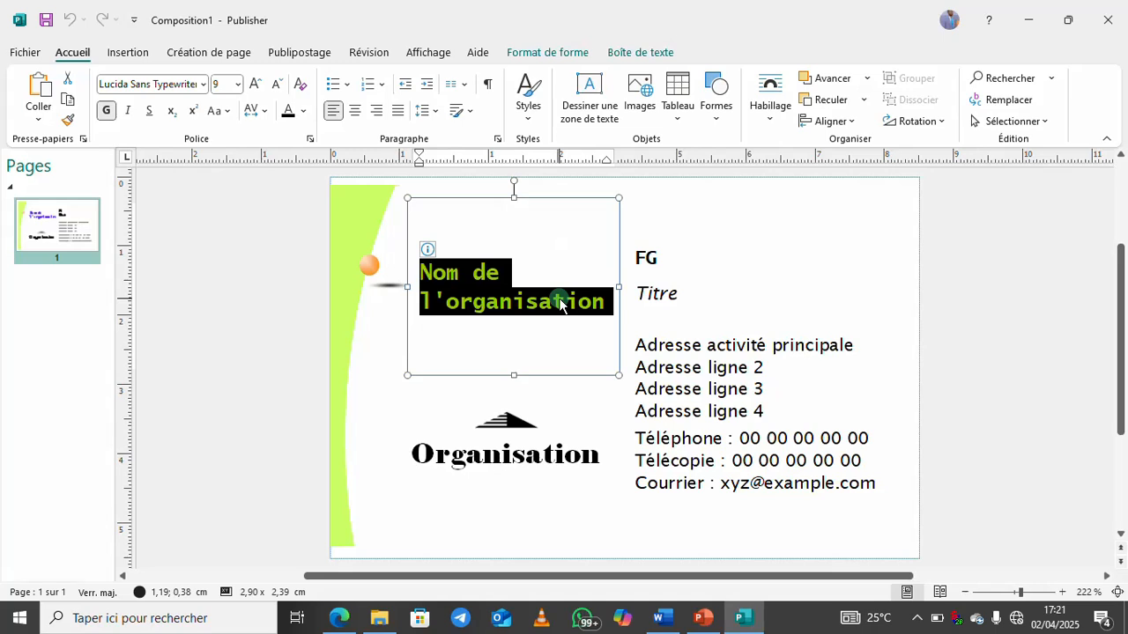
pyautogui.write('BEGA C')
pyautogui.press('capslock')
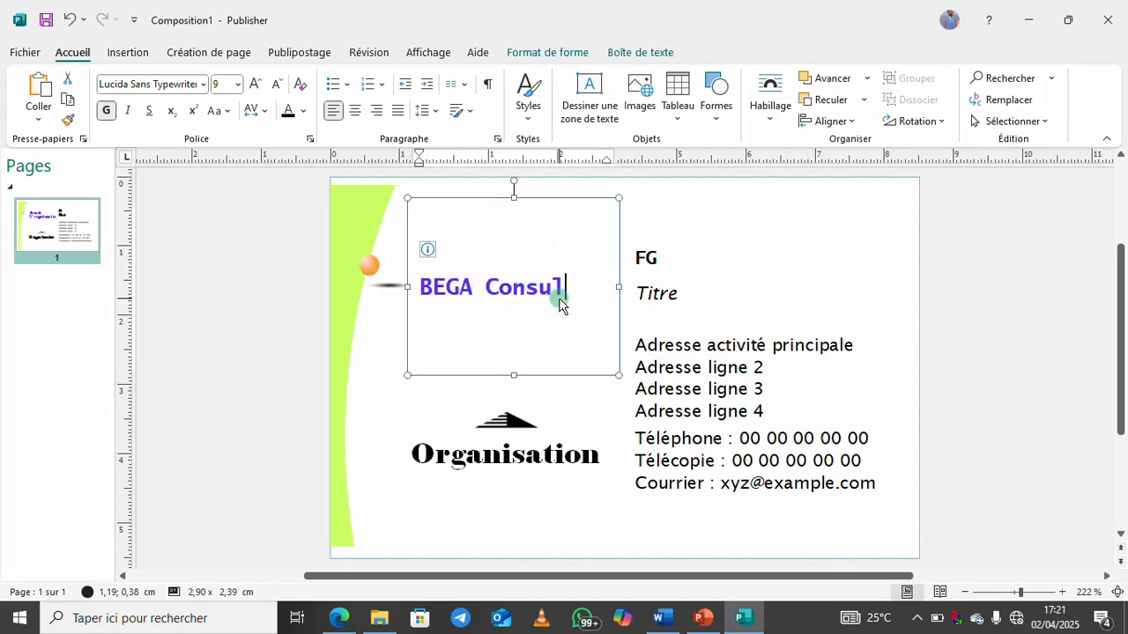
pyautogui.tripleClick(558, 302)
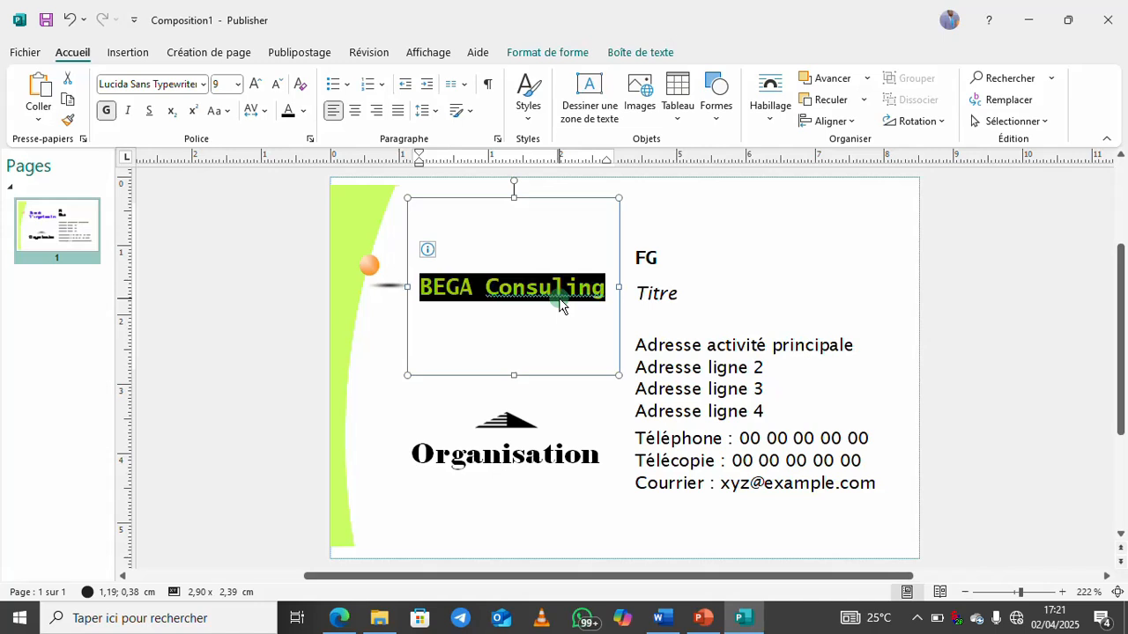
pyautogui.press('BackSpace')
pyautogui.press('capslock')
pyautogui.write('BEGA ')
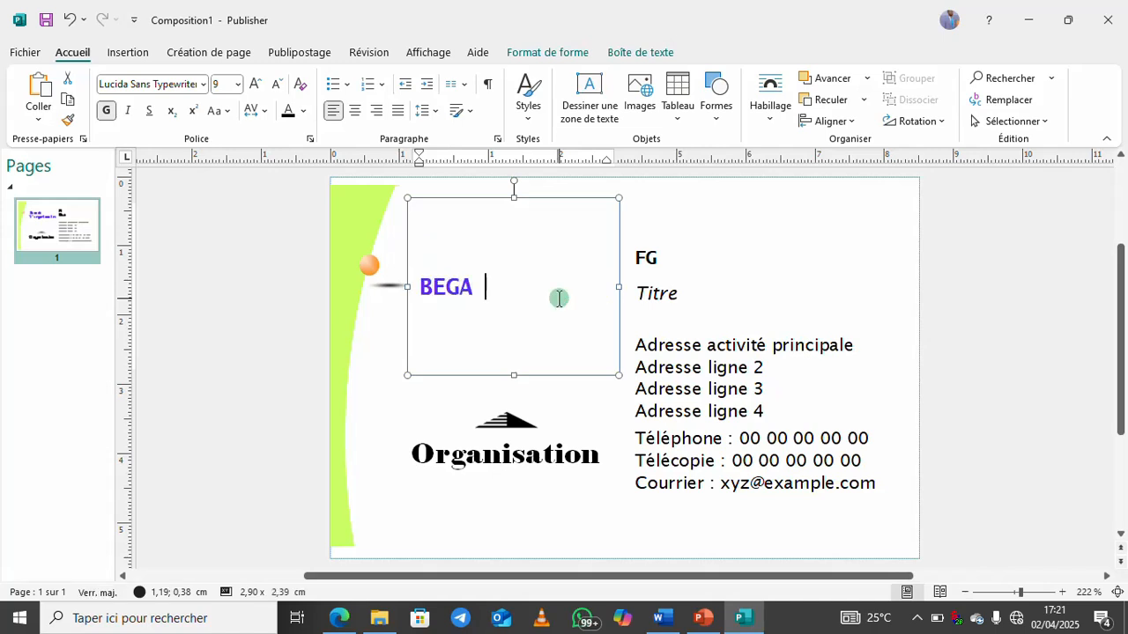
pyautogui.write('C')
pyautogui.press('capslock')
pyautogui.write('sul')
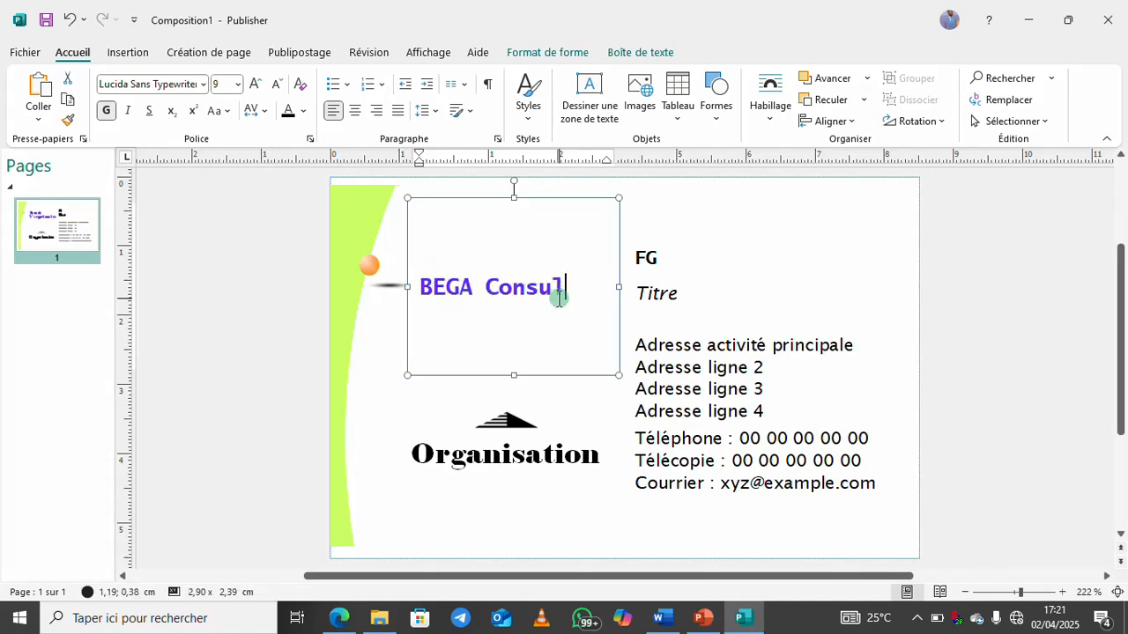
pyautogui.write('ting')
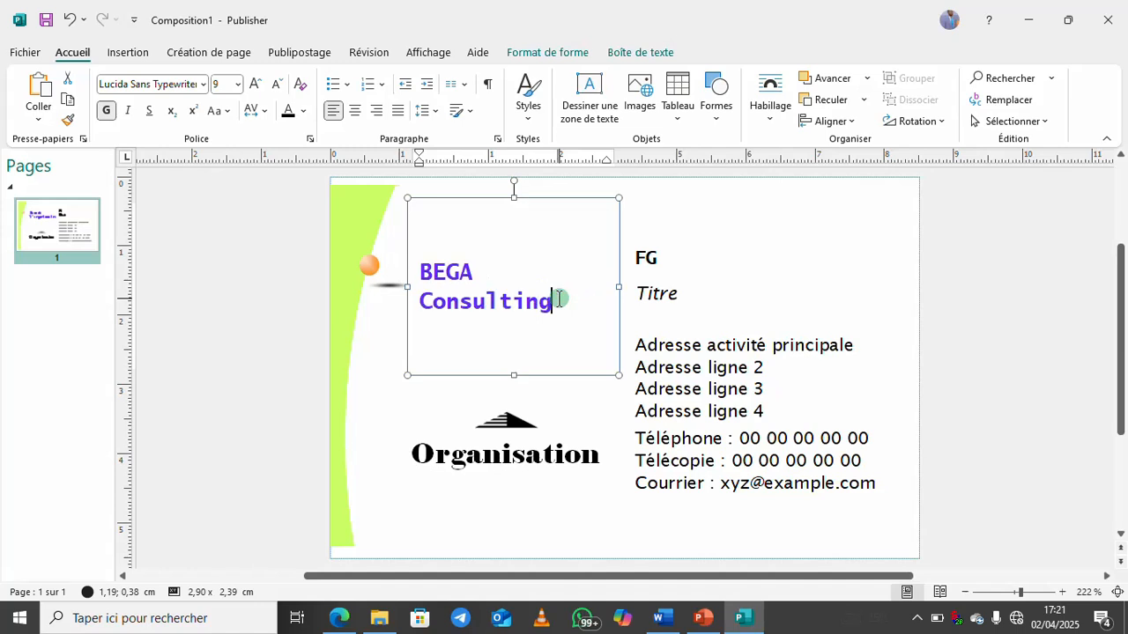
pyautogui.click(773, 269)
# Replace the FG placeholder with the cardholder's full name, correcting typing mistakes
pyautogui.click(652, 257)
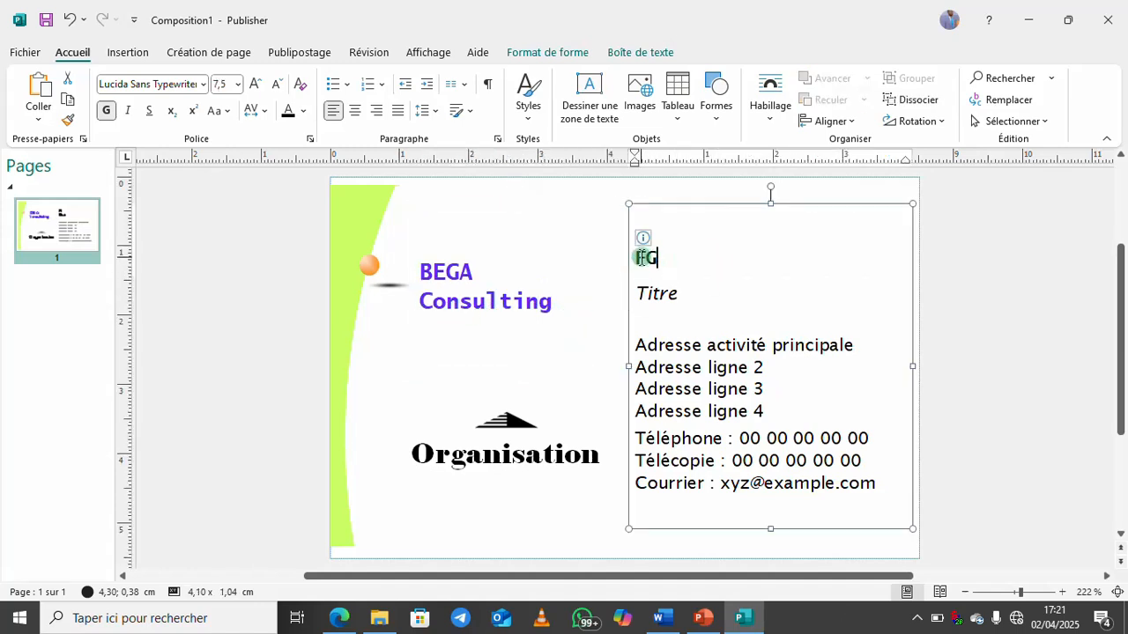
pyautogui.doubleClick(644, 258)
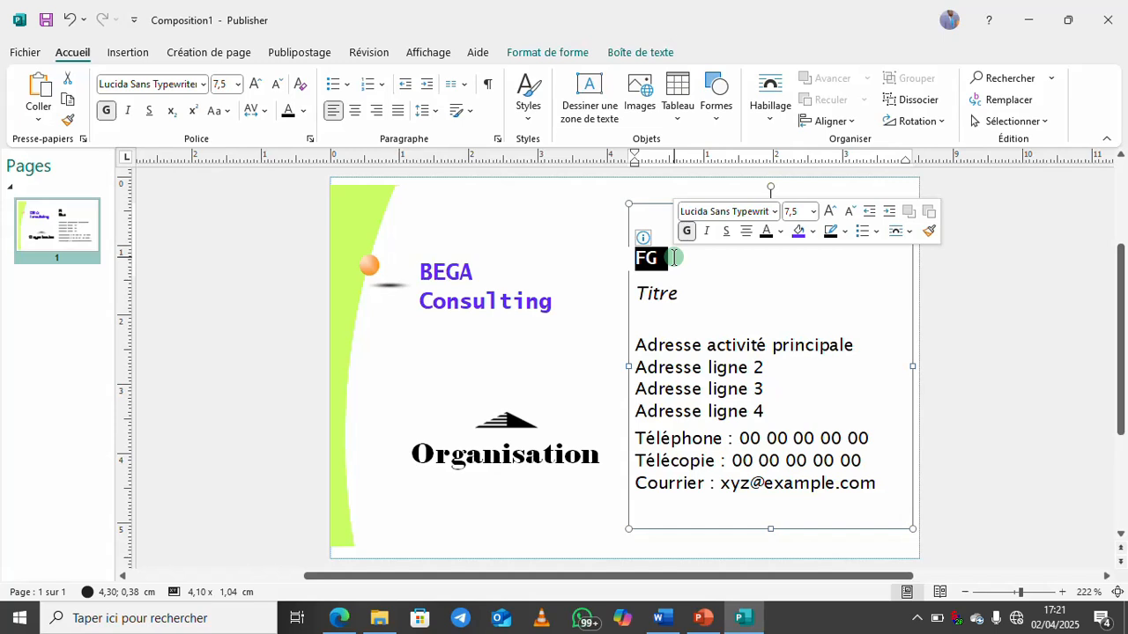
pyautogui.press('capslock')
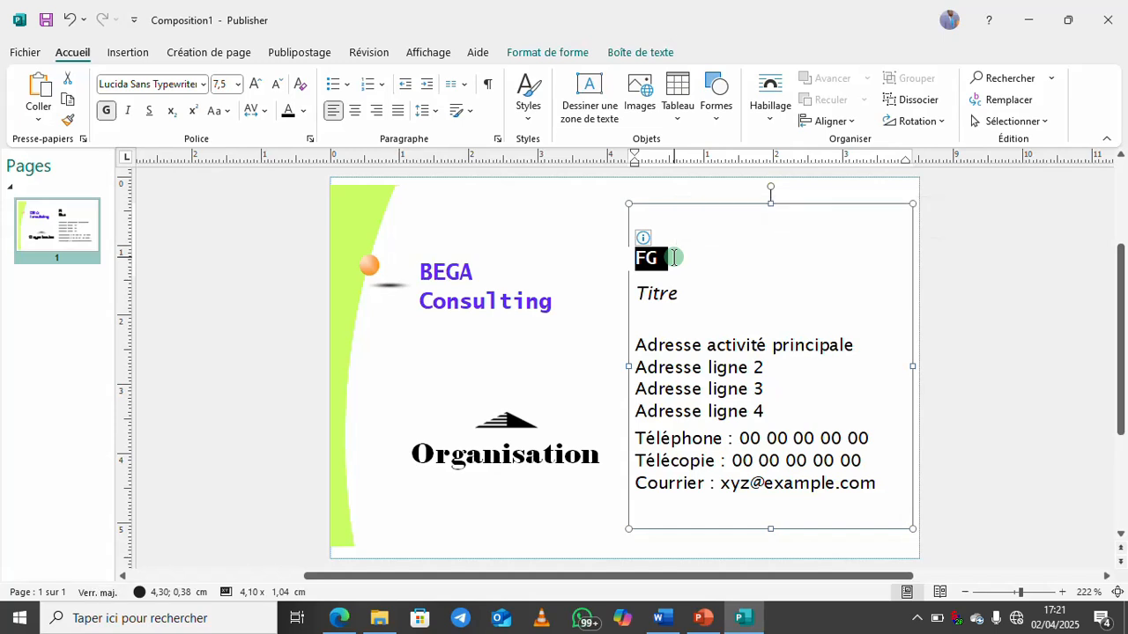
pyautogui.press('capslock')
pyautogui.press('capslock')
pyautogui.press('capslock')
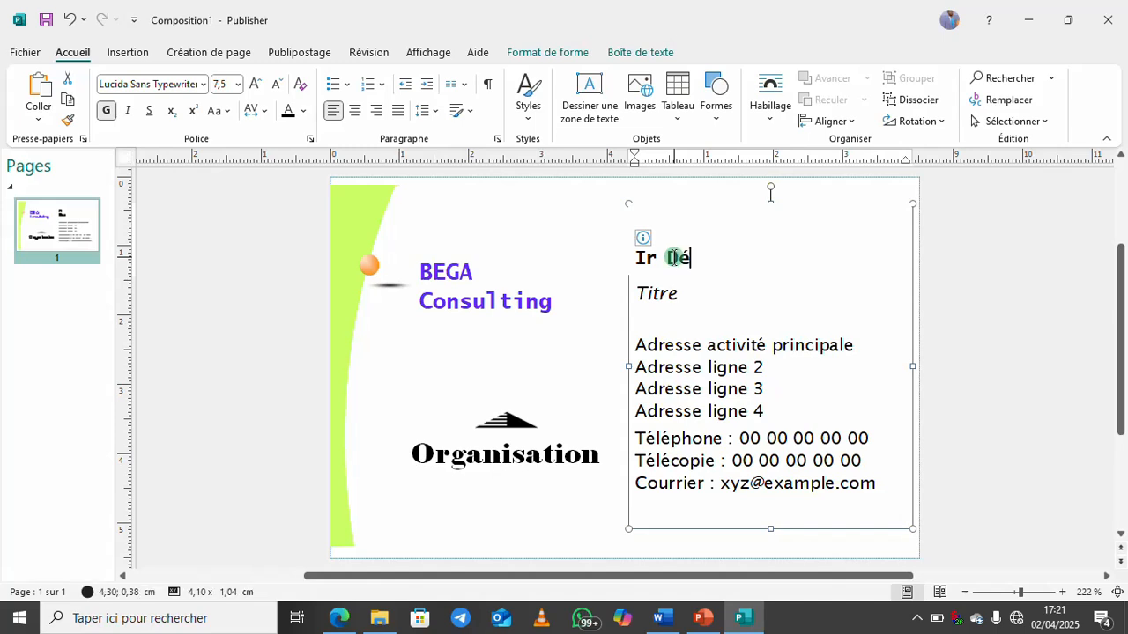
pyautogui.press('capslock')
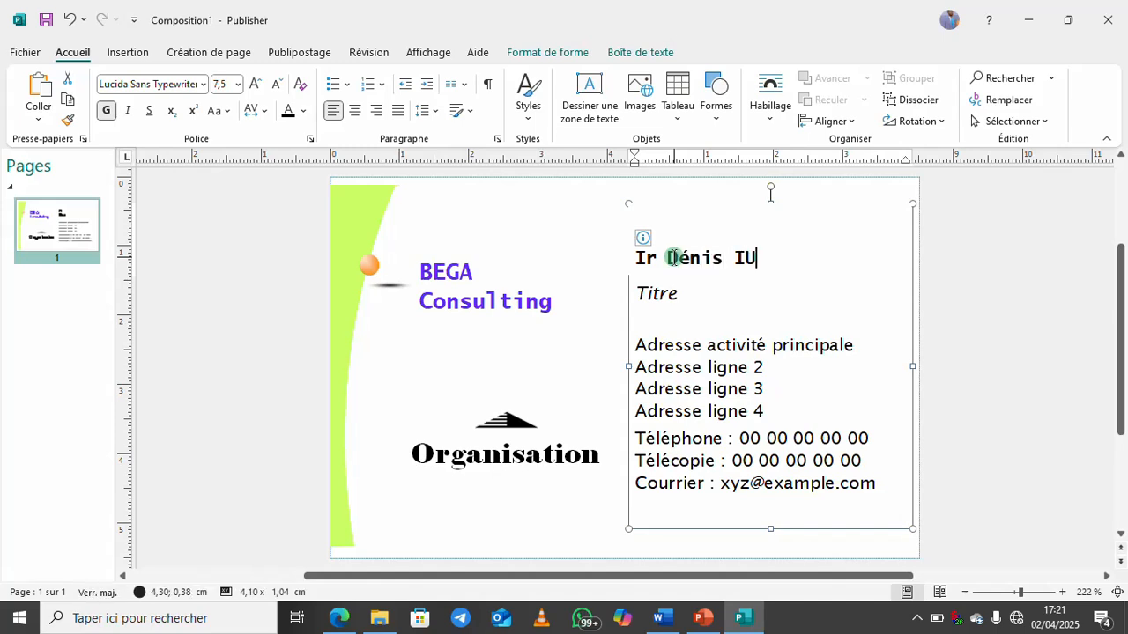
pyautogui.hotkey('ctrl', 'a')
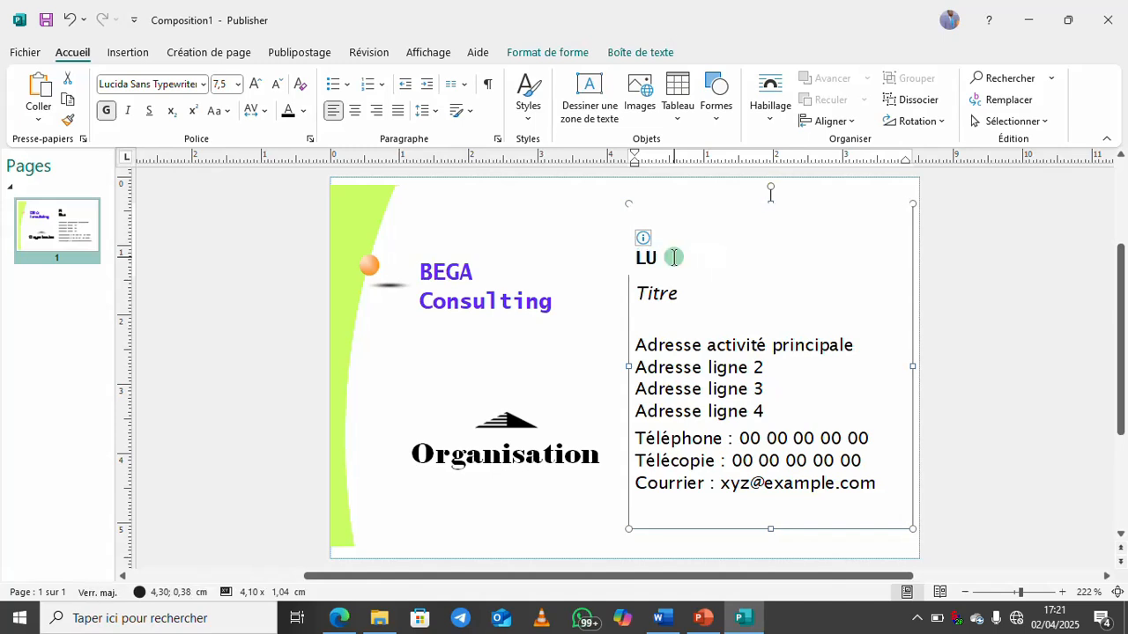
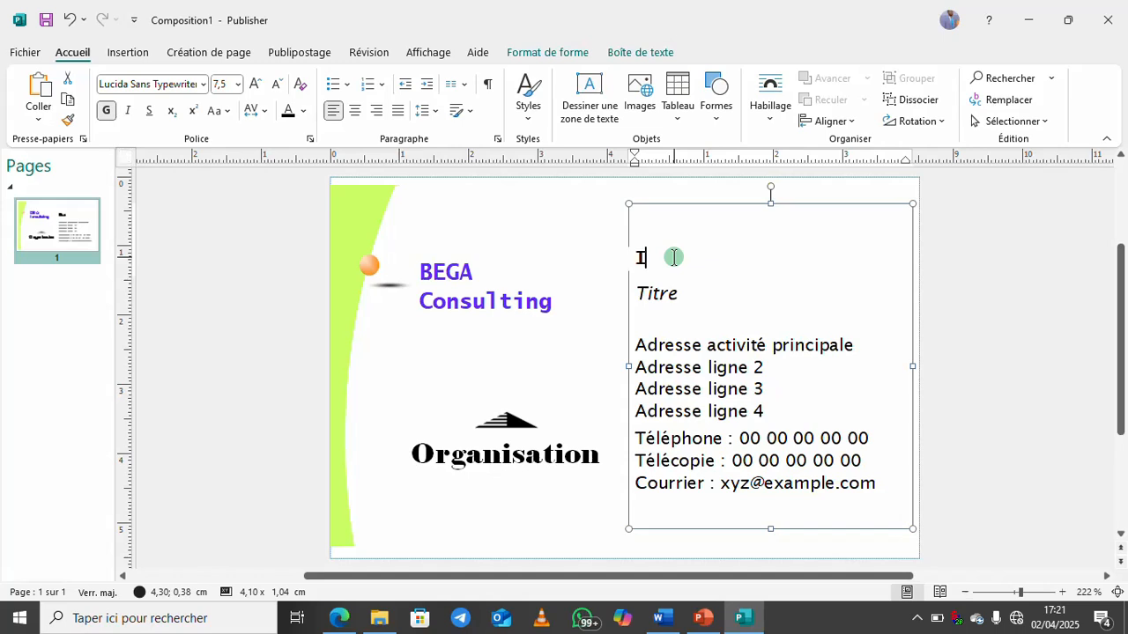
pyautogui.press('capslock')
pyautogui.press('capslock')
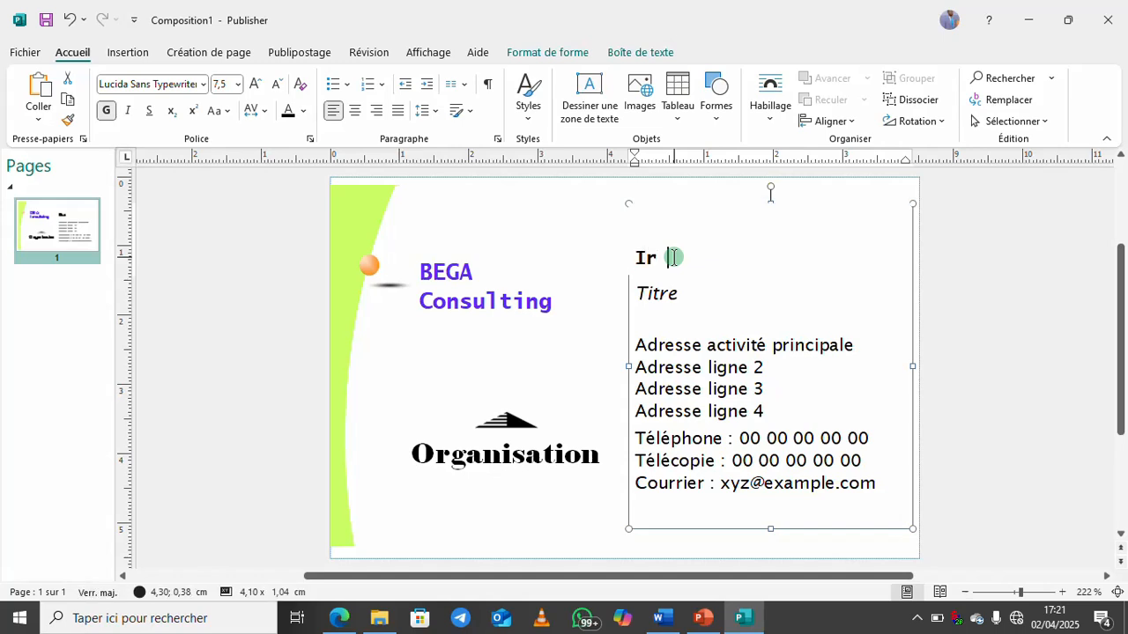
pyautogui.press('capslock')
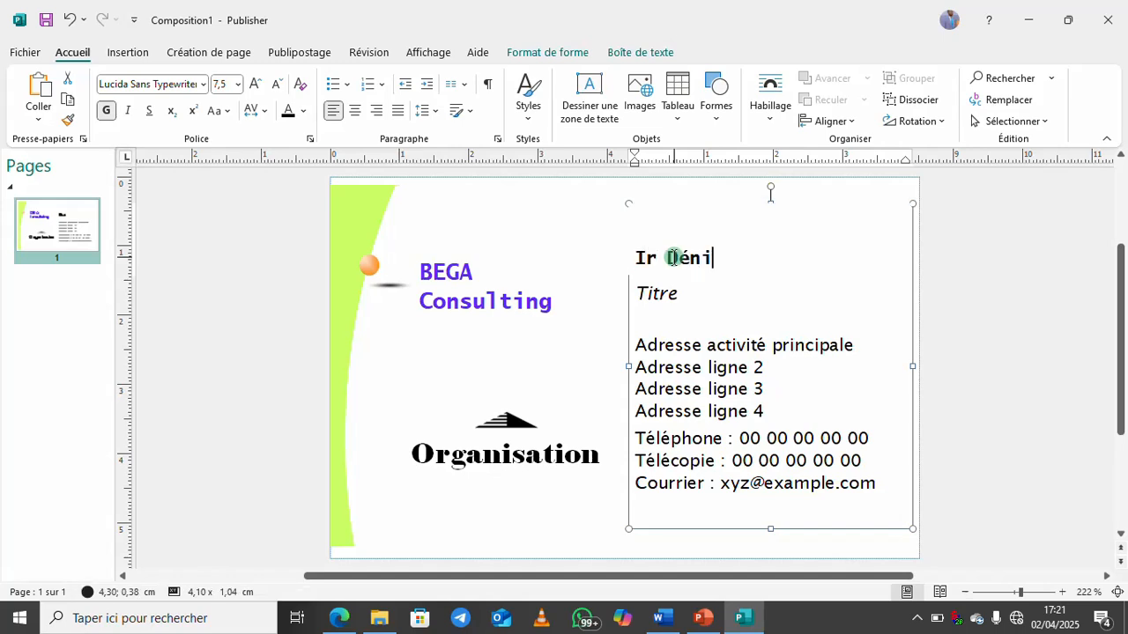
pyautogui.press('capslock')
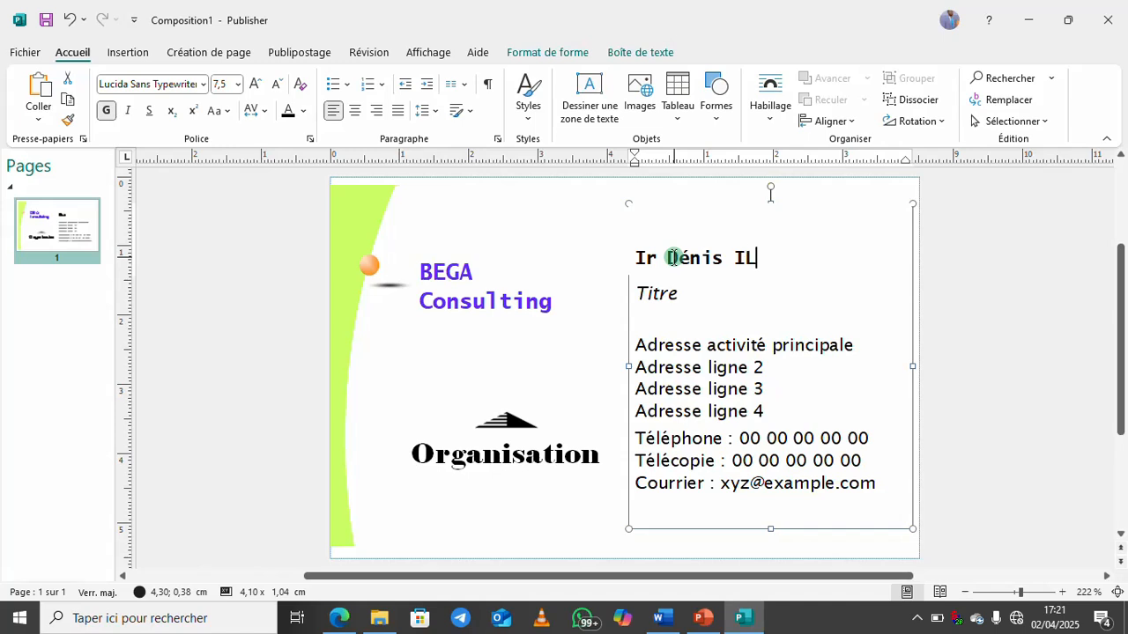
pyautogui.press('capslock')
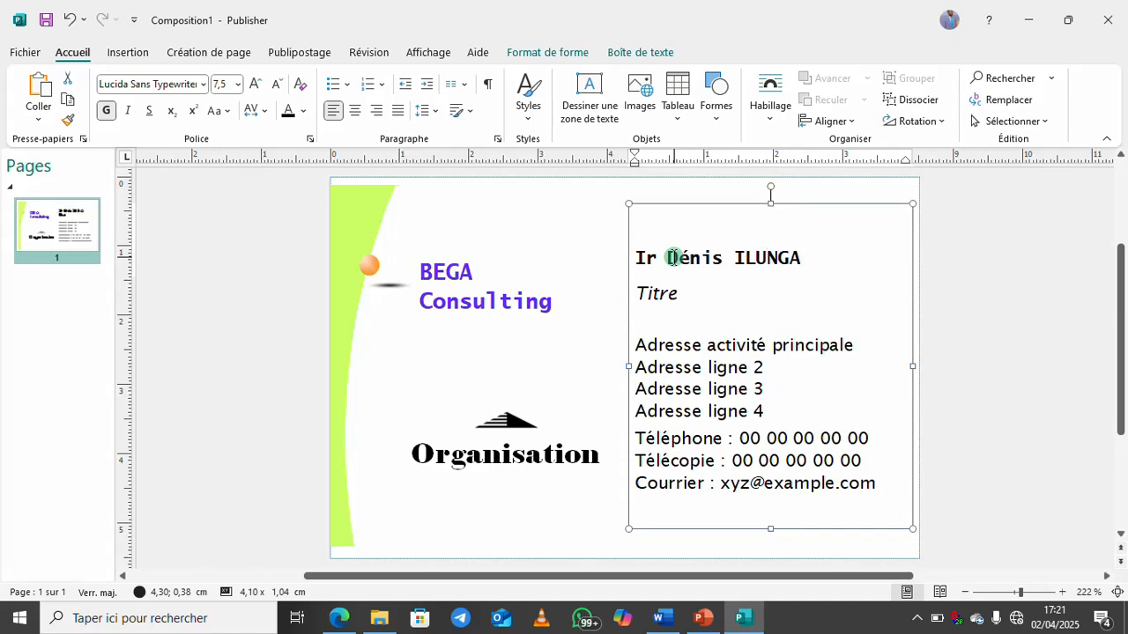
# Replace the Titre placeholder with 'PCA BEGA'
pyautogui.click(657, 294)
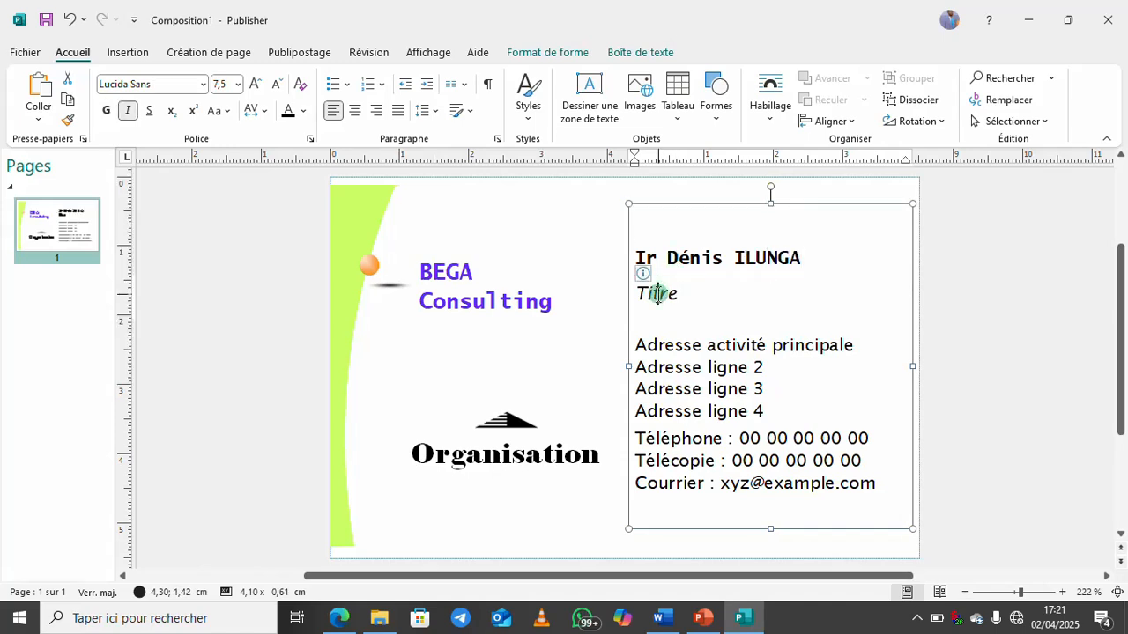
pyautogui.doubleClick(657, 294)
pyautogui.write('PCA B')
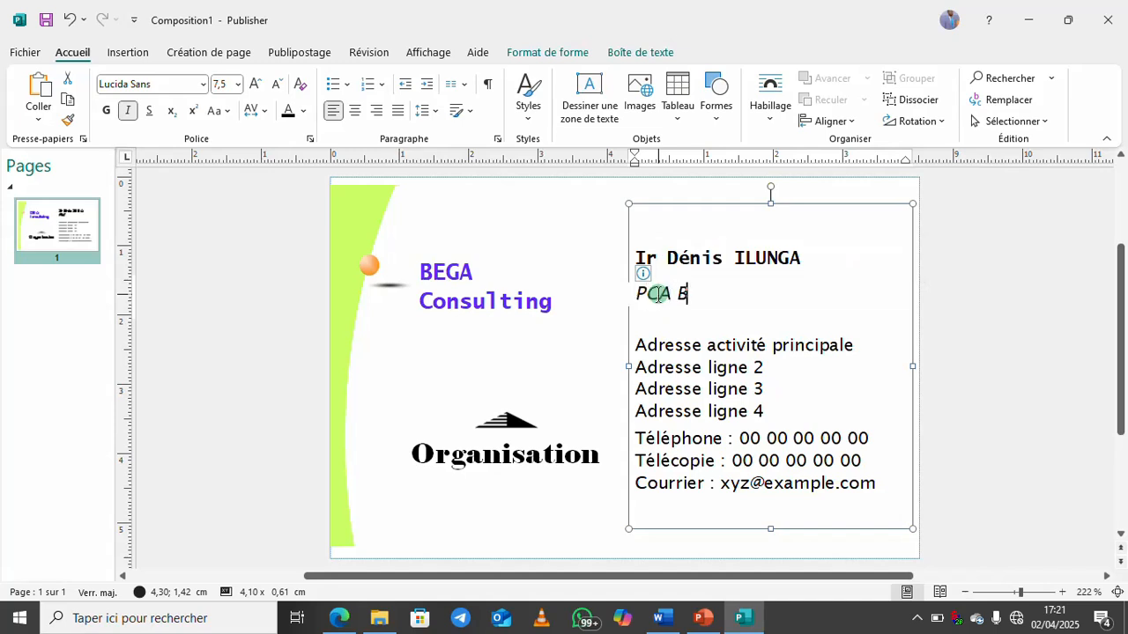
pyautogui.write('EGA')
pyautogui.press('capslock')
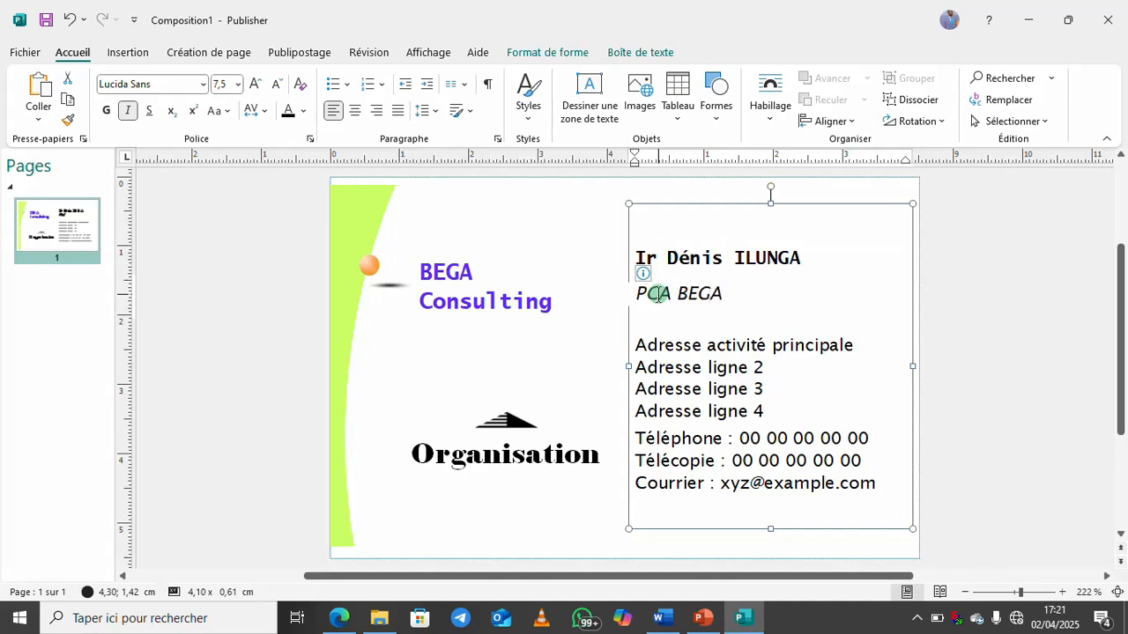
# Change the address to 'RDC, Kinshasa' and delete the remaining placeholder address lines
pyautogui.click(646, 348)
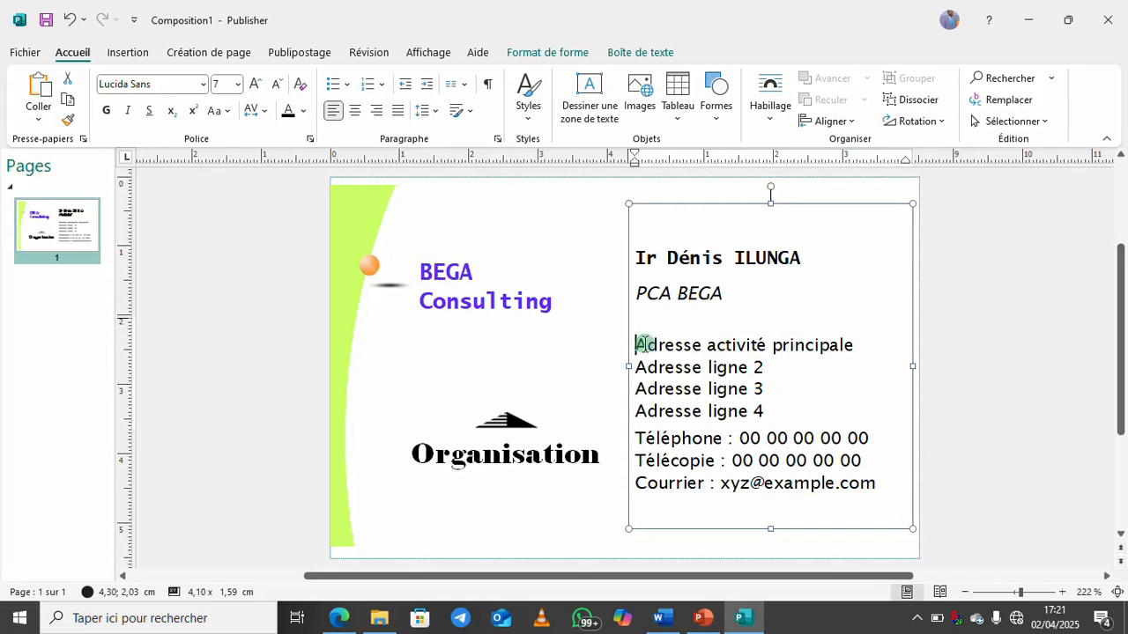
pyautogui.moveTo(637, 344); pyautogui.dragTo(800, 354)
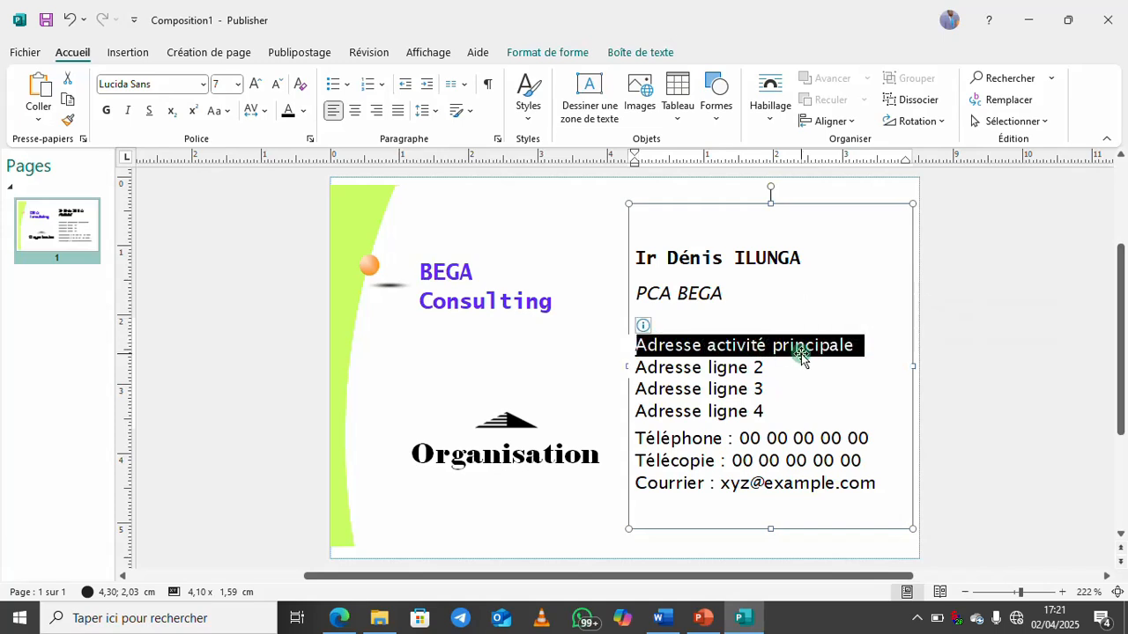
pyautogui.press('capslock')
pyautogui.press('Home')
pyautogui.write('RDC,')
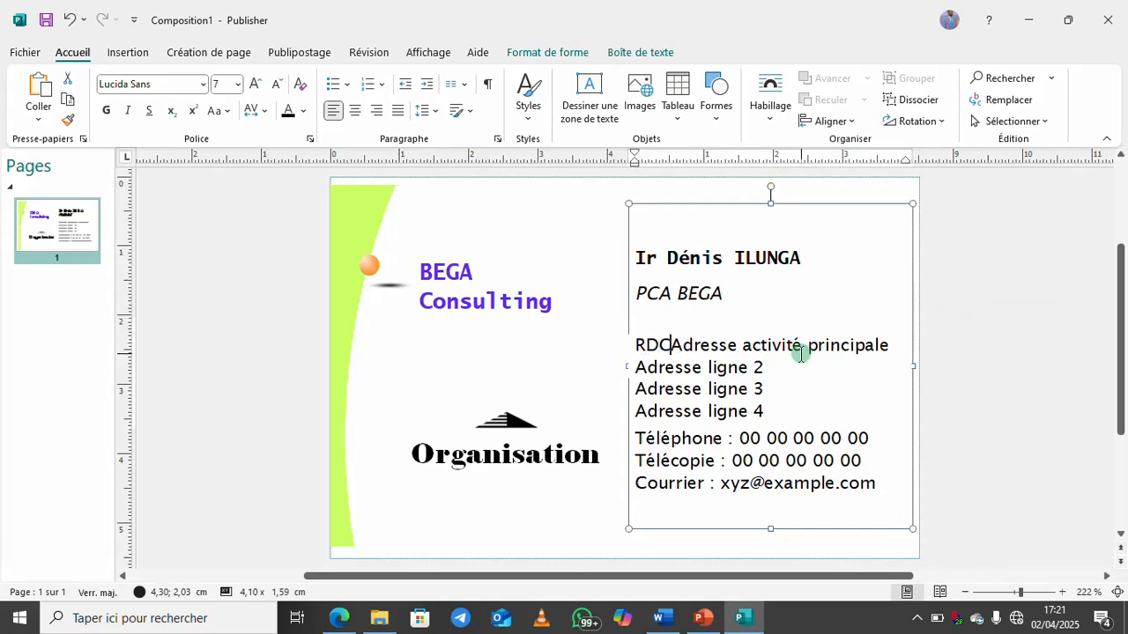
pyautogui.press('capslock')
pyautogui.write('Kinsh')
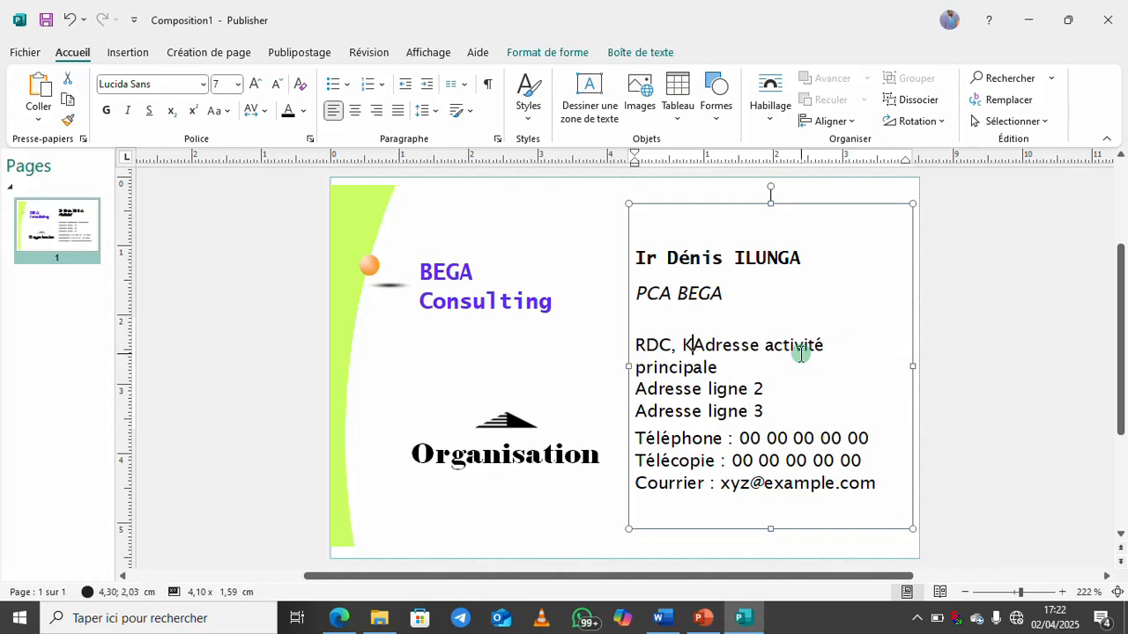
pyautogui.write('asa,')
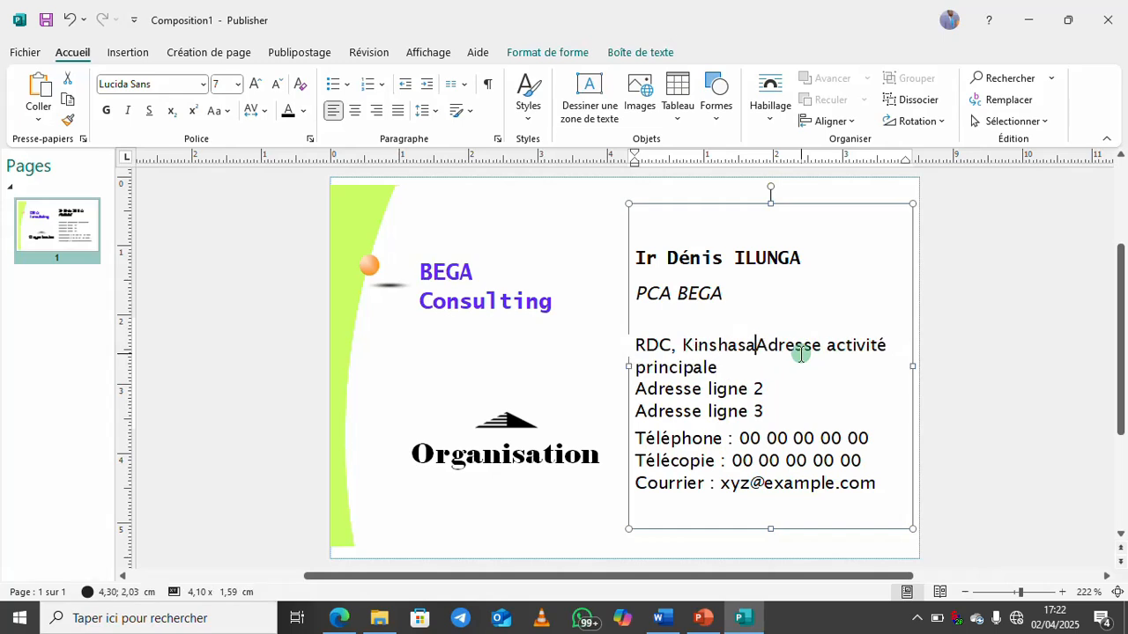
pyautogui.press('capslock')
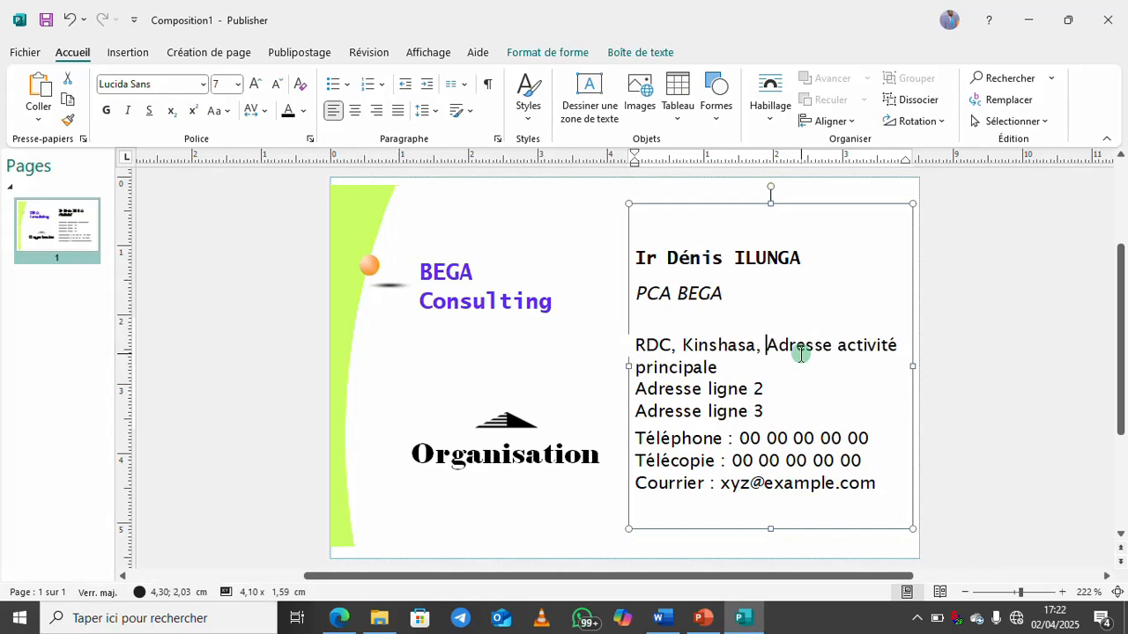
pyautogui.hotkey('ctrl', 'shift', 'Down')
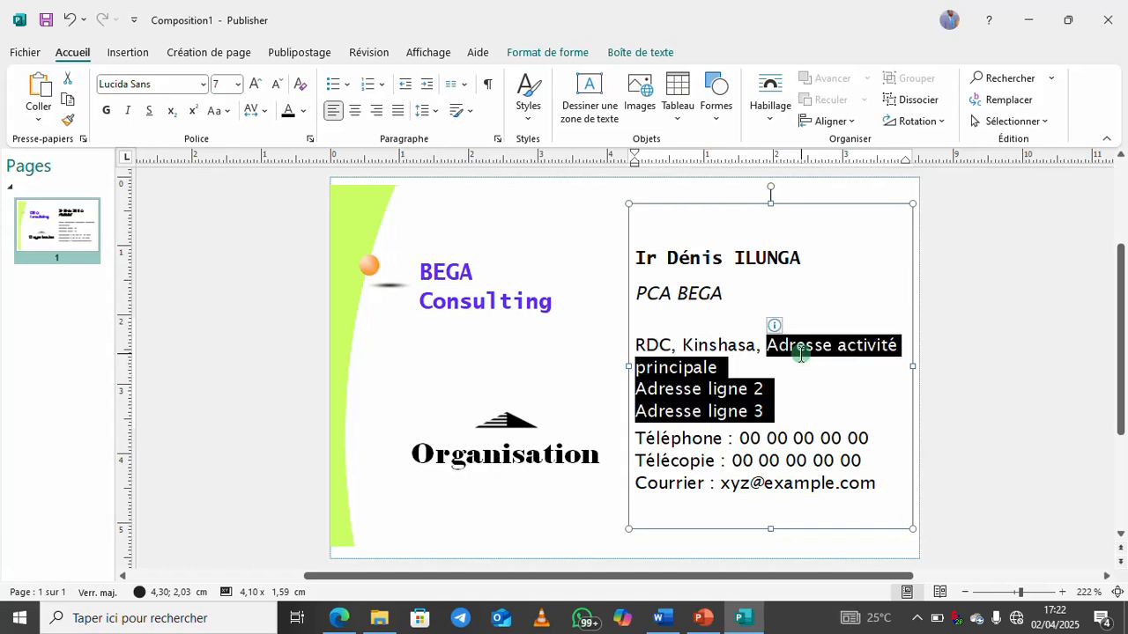
pyautogui.press('Delete')
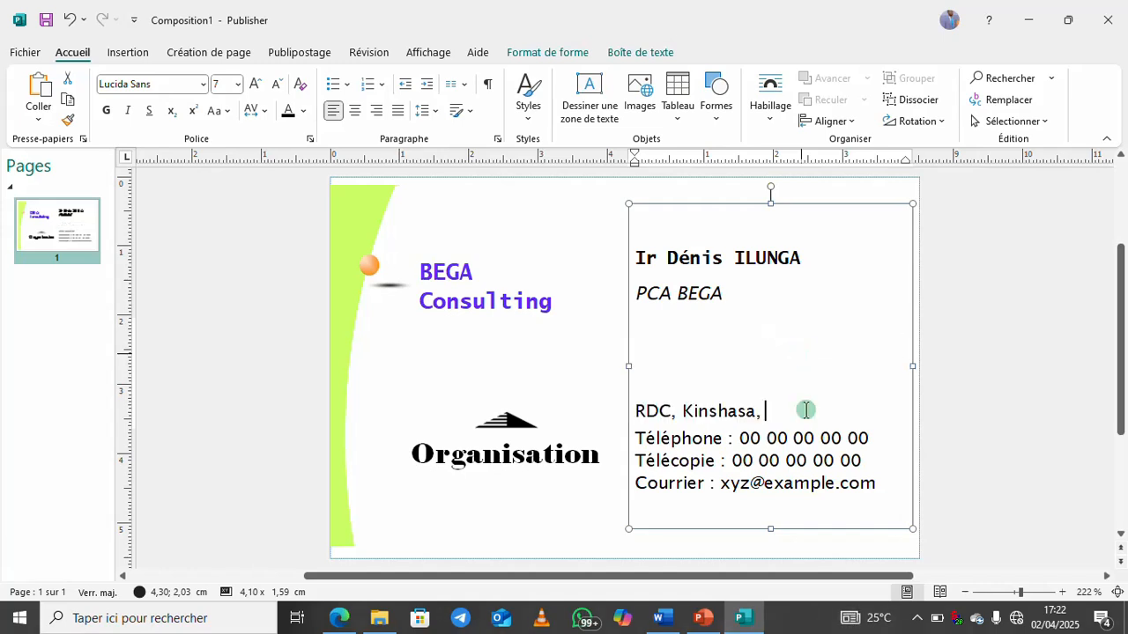
pyautogui.press('BackSpace')
pyautogui.press('BackSpace')
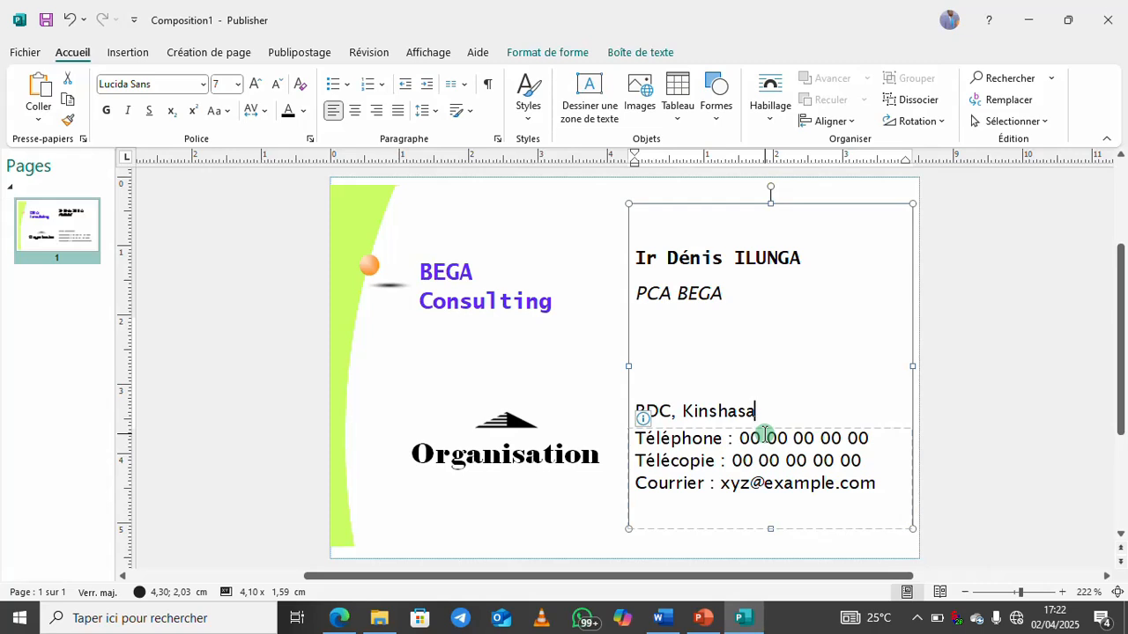
# Remove the placeholder digits from the phone line
pyautogui.click(693, 439)
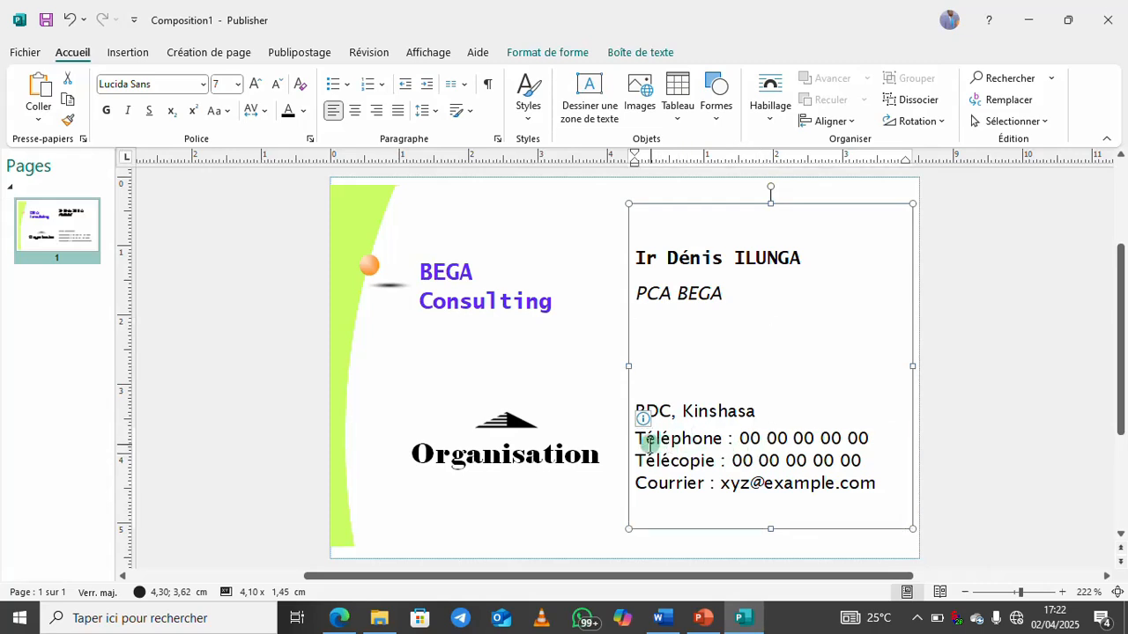
pyautogui.click(738, 440)
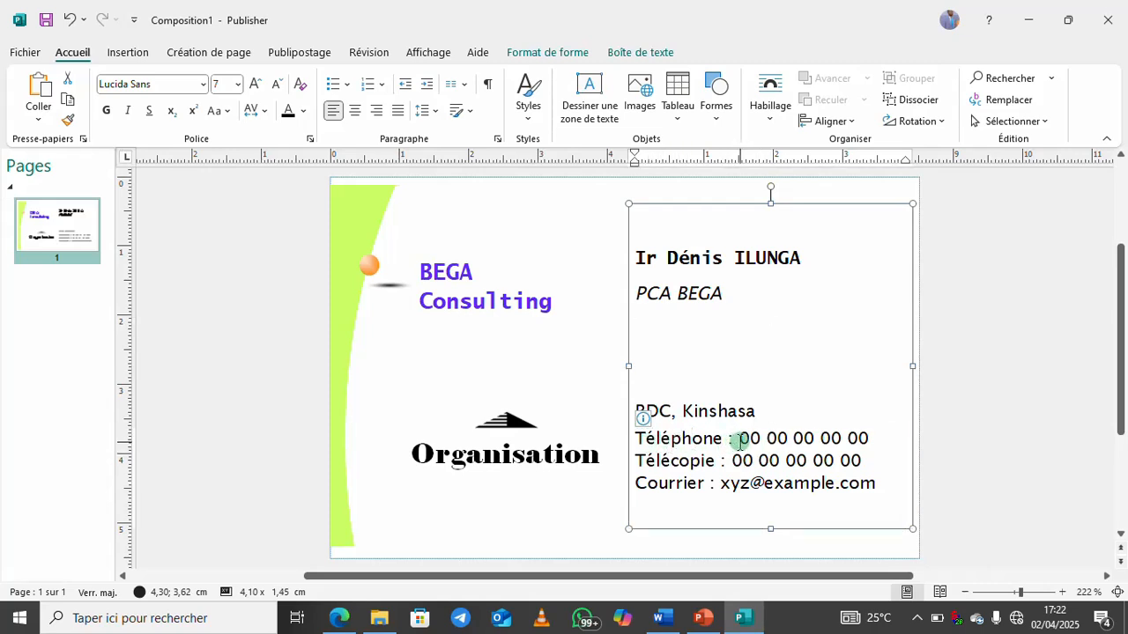
pyautogui.press('Delete')
pyautogui.press('Delete')
pyautogui.press('Delete')
pyautogui.press('Delete')
pyautogui.press('Delete')
pyautogui.press('Delete')
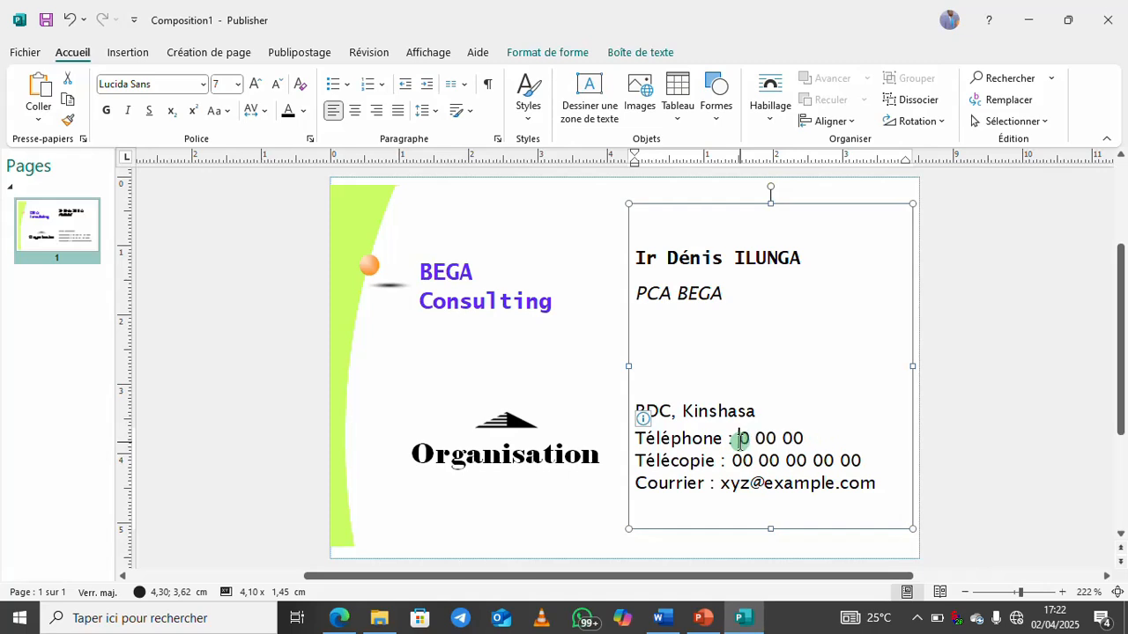
pyautogui.press('Delete')
pyautogui.press('Delete')
pyautogui.press('Delete')
pyautogui.press('Delete')
pyautogui.press('Delete')
pyautogui.press('Delete')
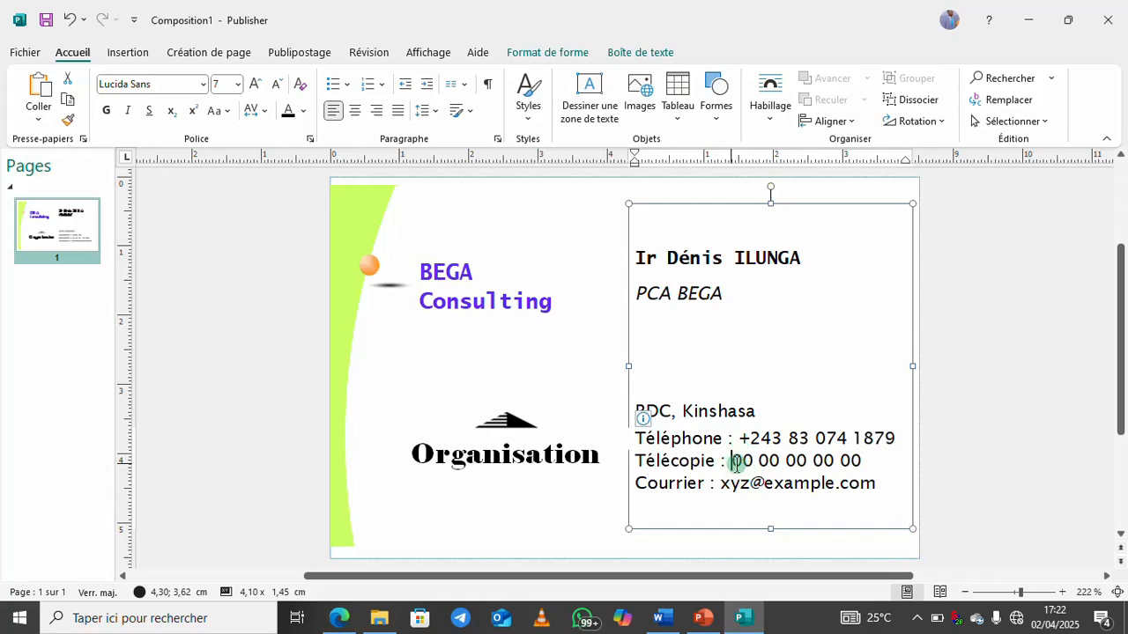
# Delete the Télécopie fax number and its line from the contact block
pyautogui.moveTo(731, 460); pyautogui.dragTo(853, 459)
pyautogui.press('Delete')
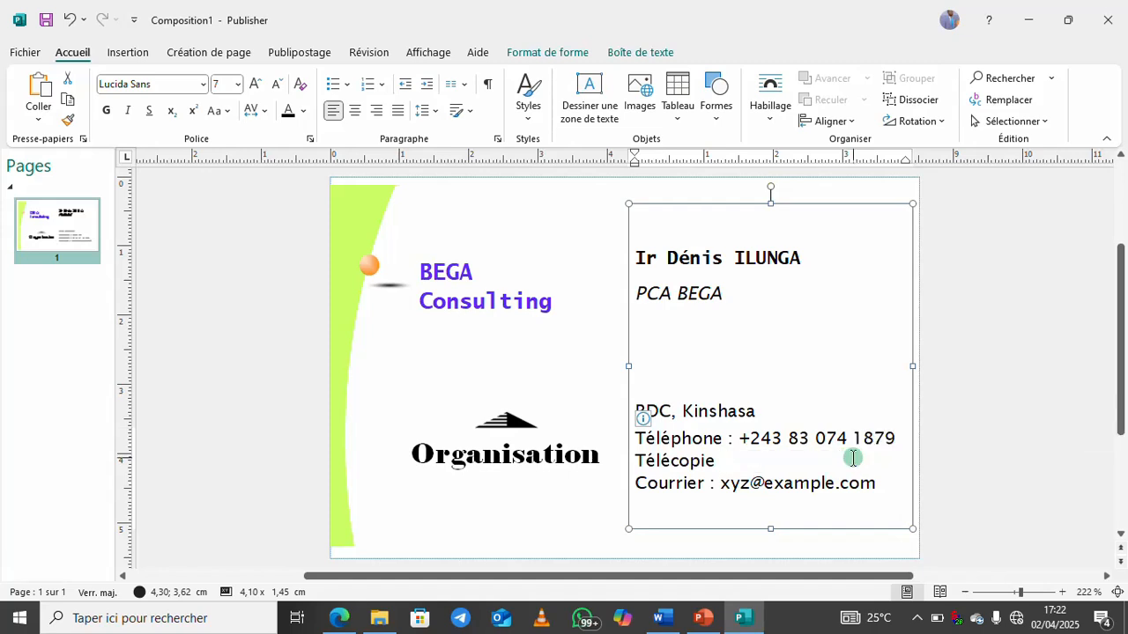
pyautogui.press('BackSpace')
pyautogui.press('BackSpace')
pyautogui.press('BackSpace')
pyautogui.press('BackSpace')
pyautogui.press('BackSpace')
pyautogui.press('BackSpace')
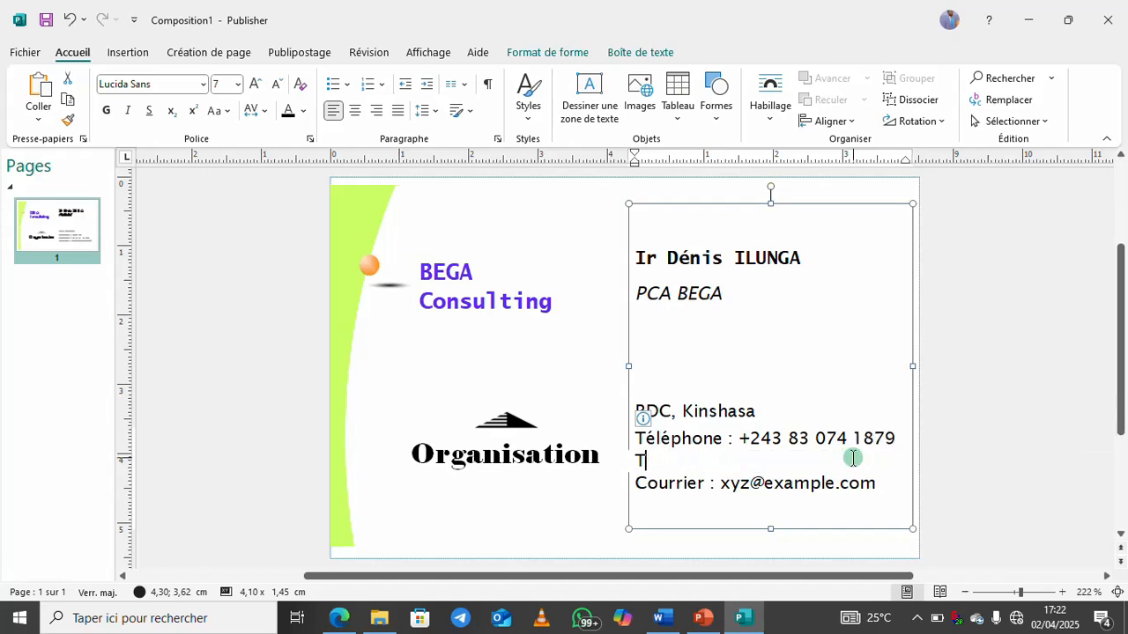
pyautogui.press('BackSpace')
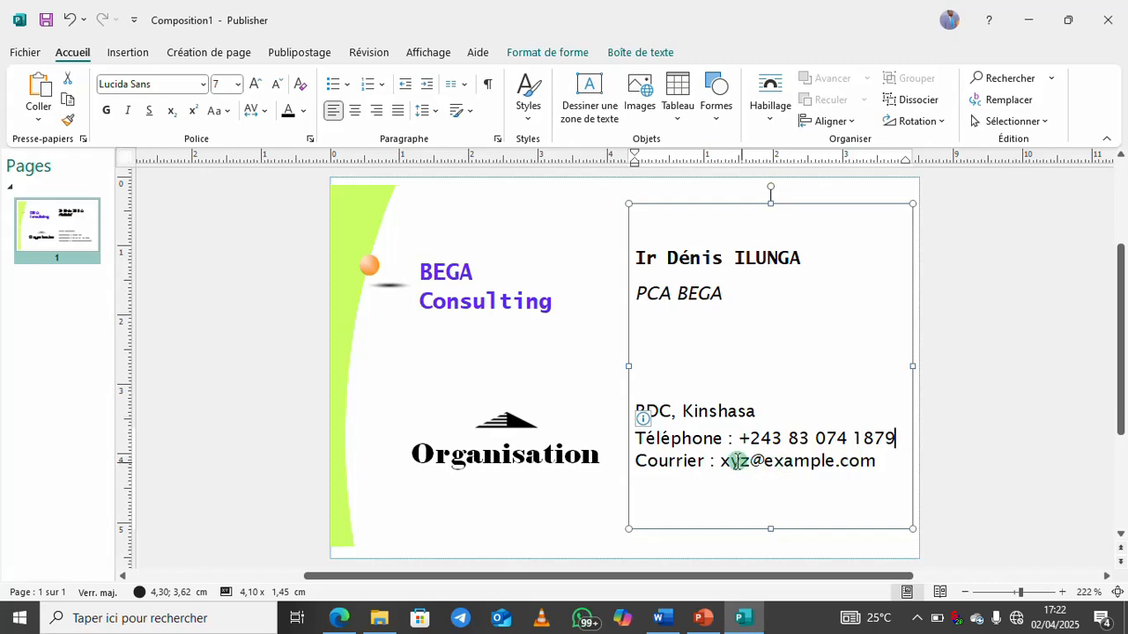
pyautogui.click(728, 463)
pyautogui.press('BackSpace')
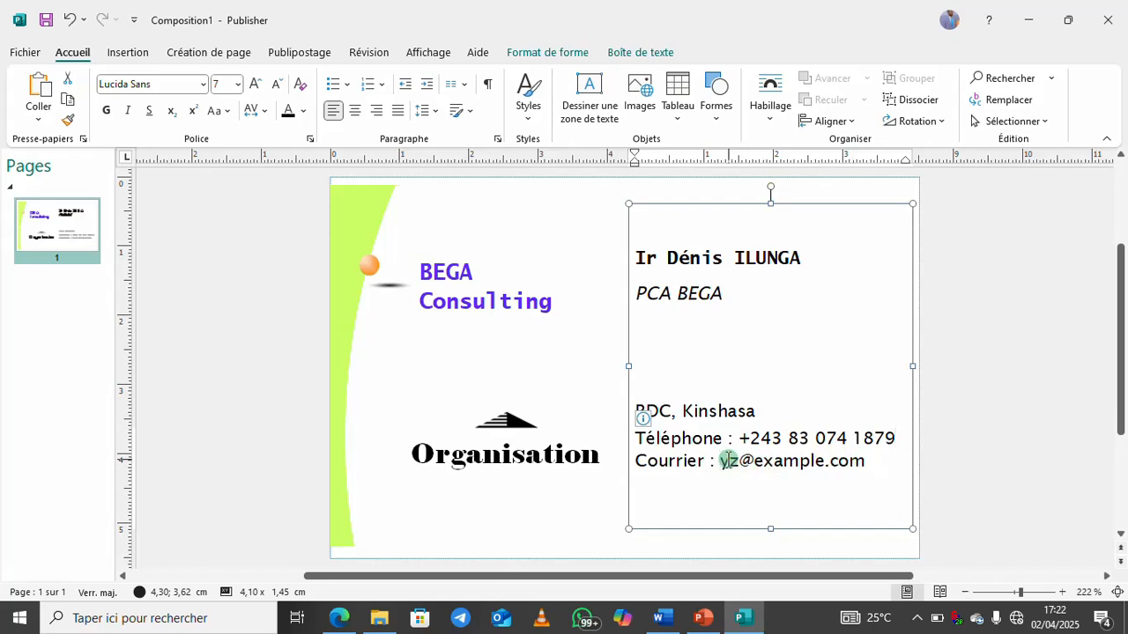
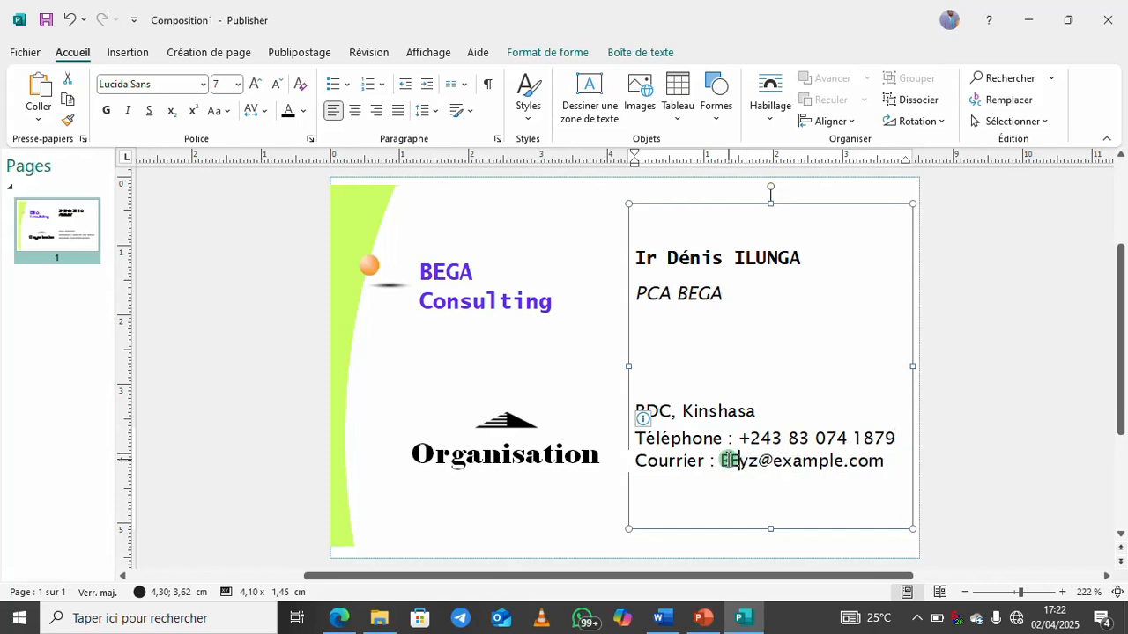
# Rewrite the Courrier line with the real e-mail address on the gmail domain
pyautogui.press('capslock')
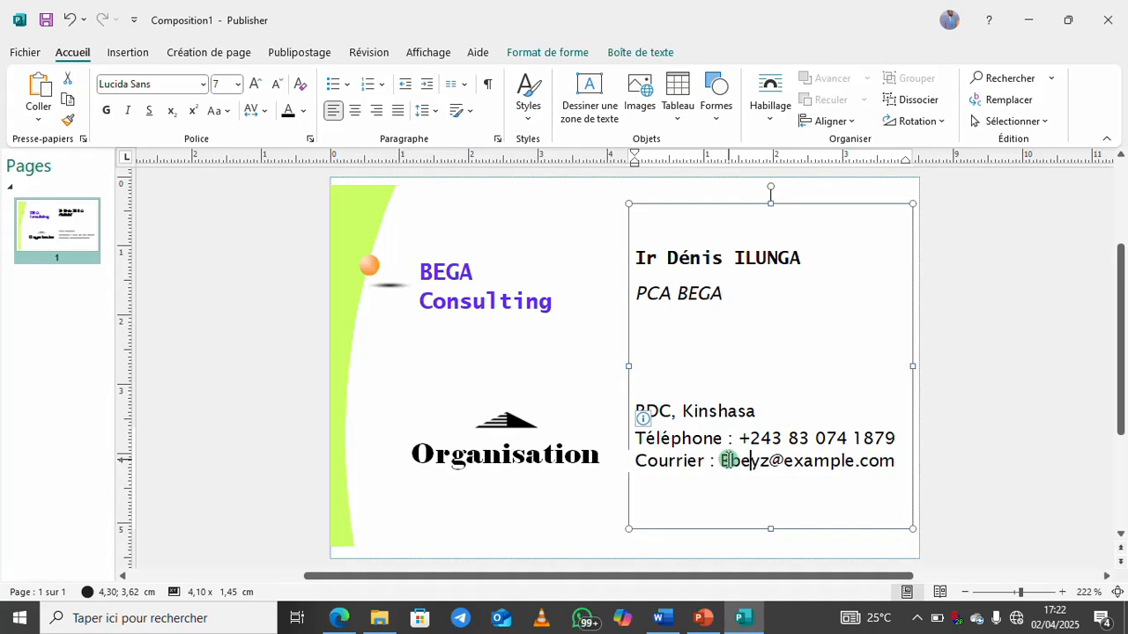
pyautogui.click(728, 460)
pyautogui.press('BackSpace')
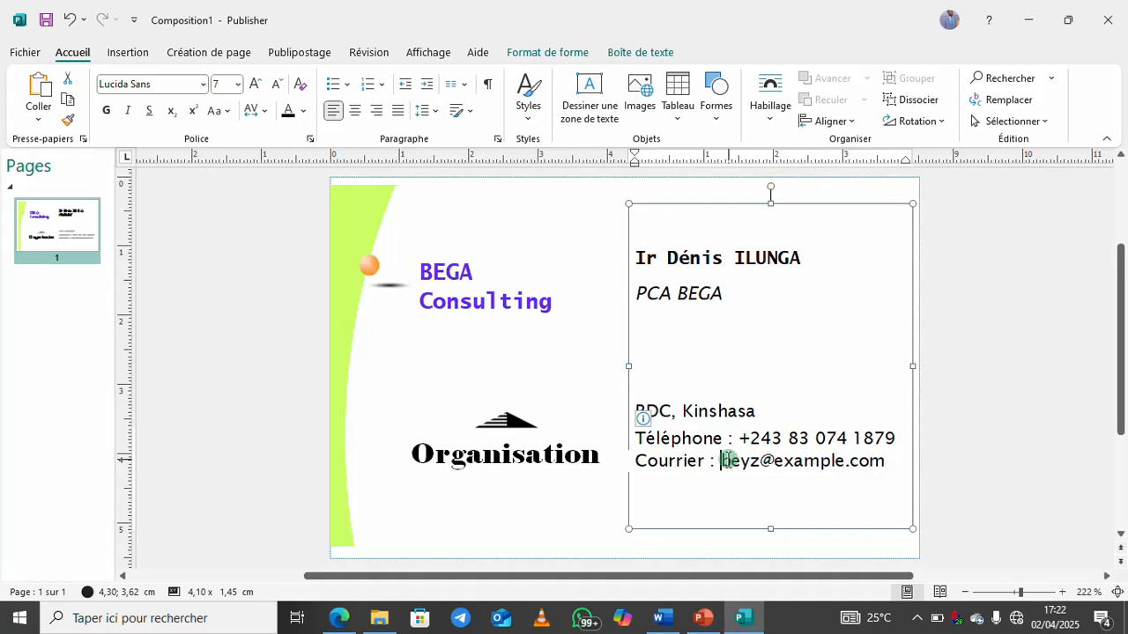
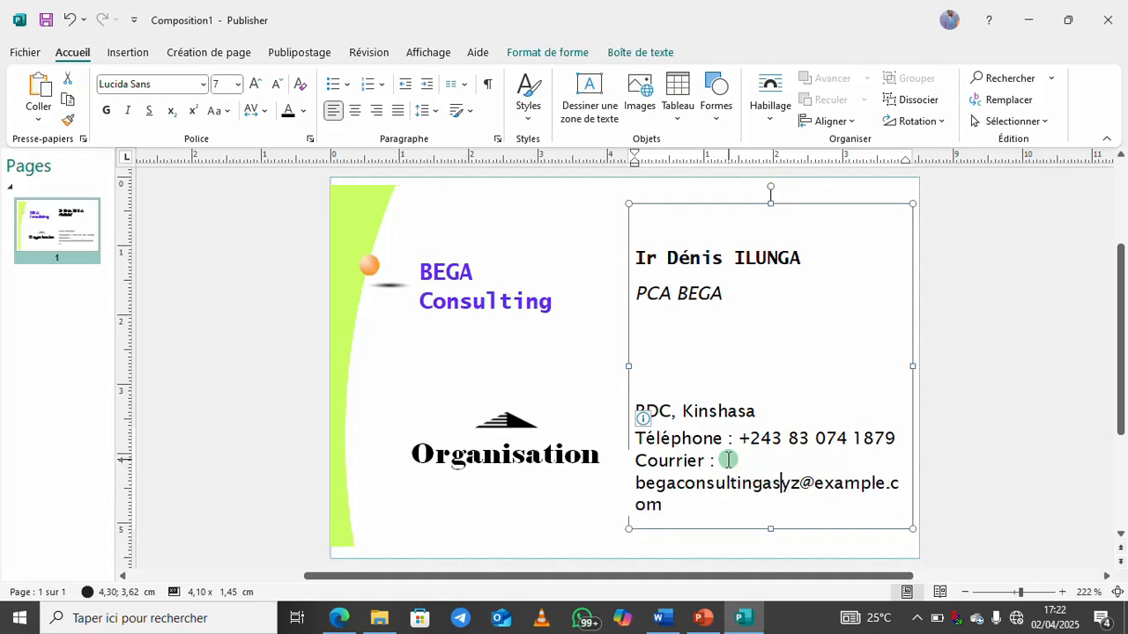
pyautogui.press('Delete')
pyautogui.press('Delete')
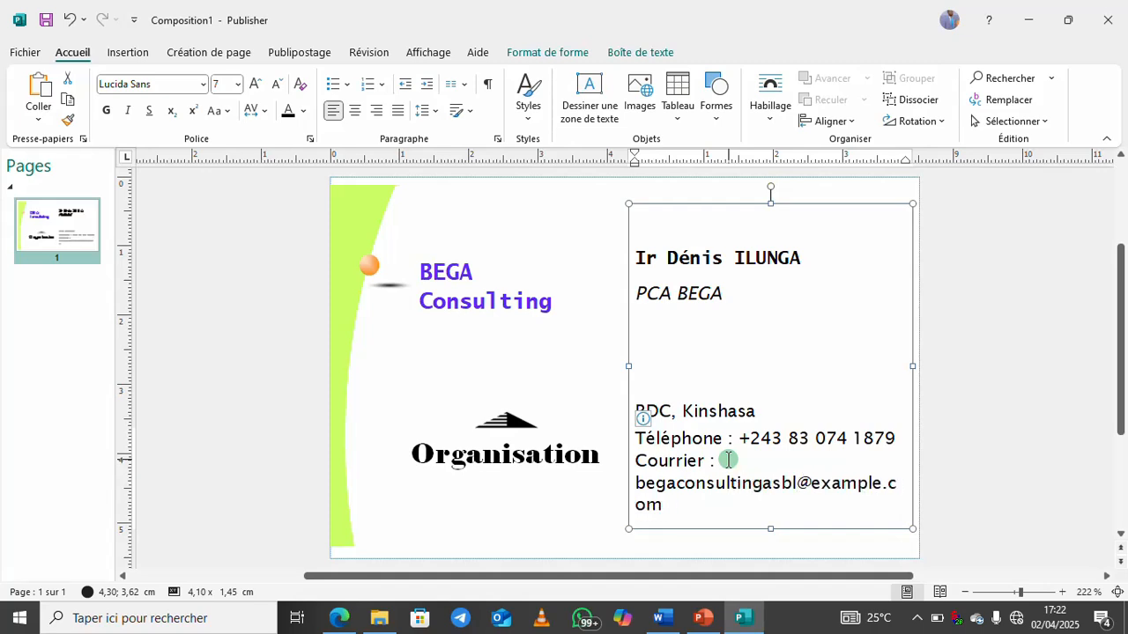
pyautogui.press('Right')
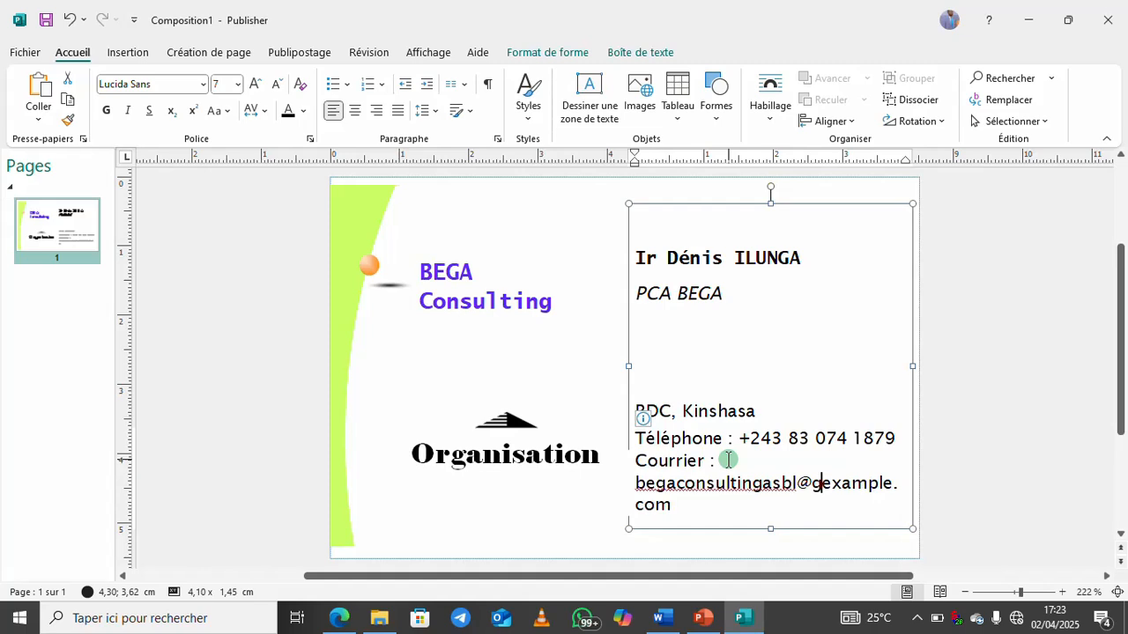
pyautogui.press('Delete')
pyautogui.press('Delete')
pyautogui.press('Delete')
pyautogui.press('Delete')
pyautogui.press('Delete')
pyautogui.press('Delete')
pyautogui.press('Delete')
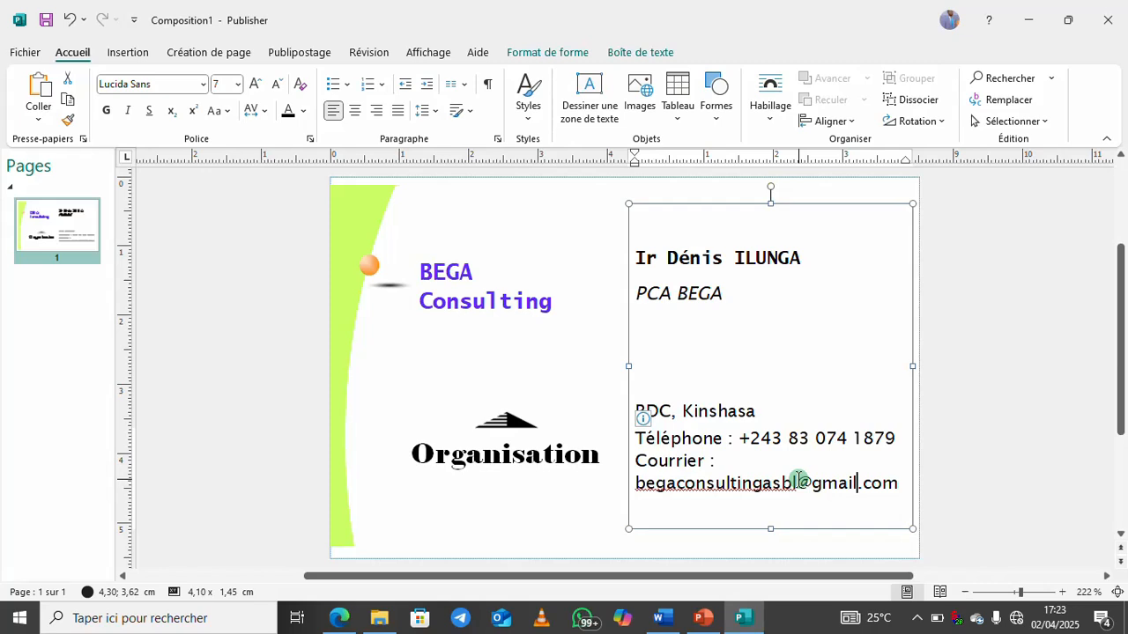
pyautogui.click(900, 482)
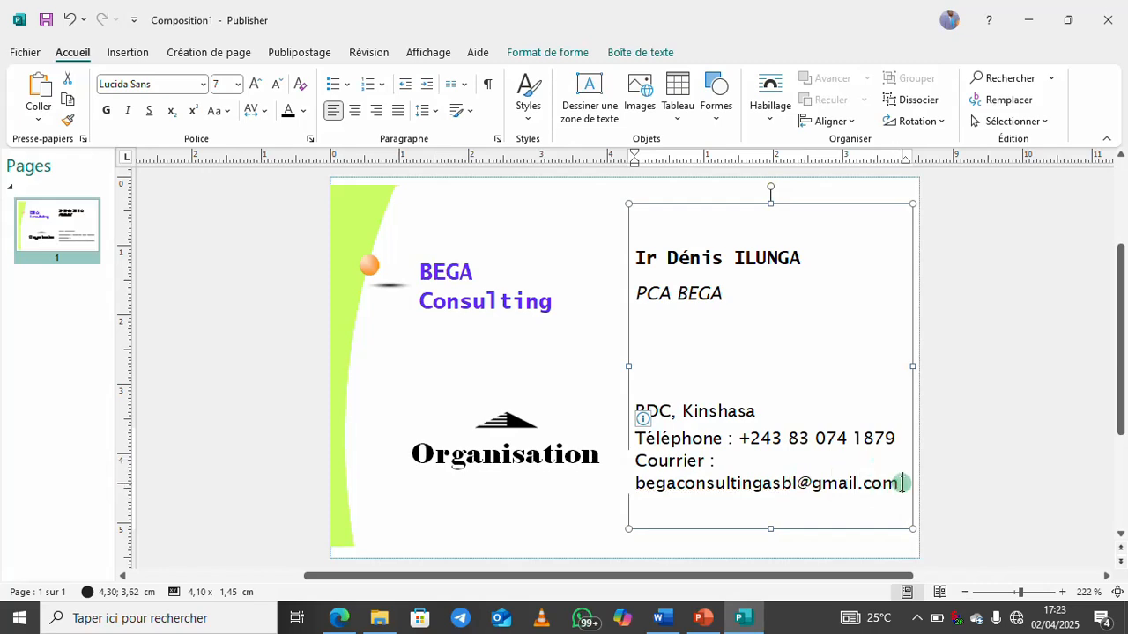
# Change the word 'Organisation' under the logo to 'BEGA' and deselect everything
pyautogui.doubleClick(510, 459)
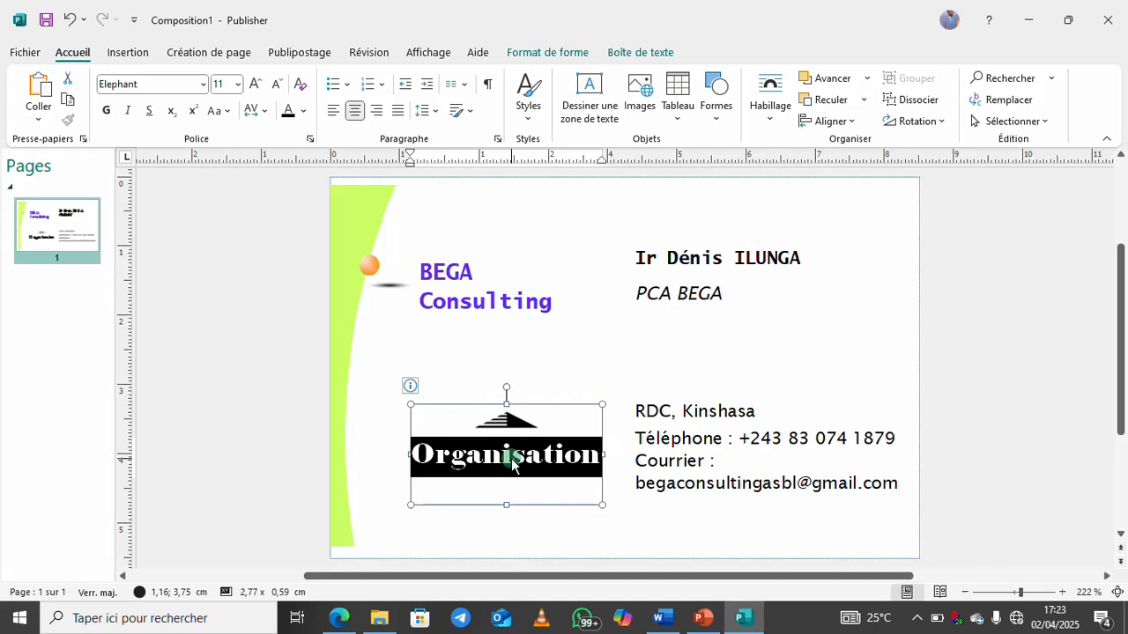
pyautogui.write('BEGA')
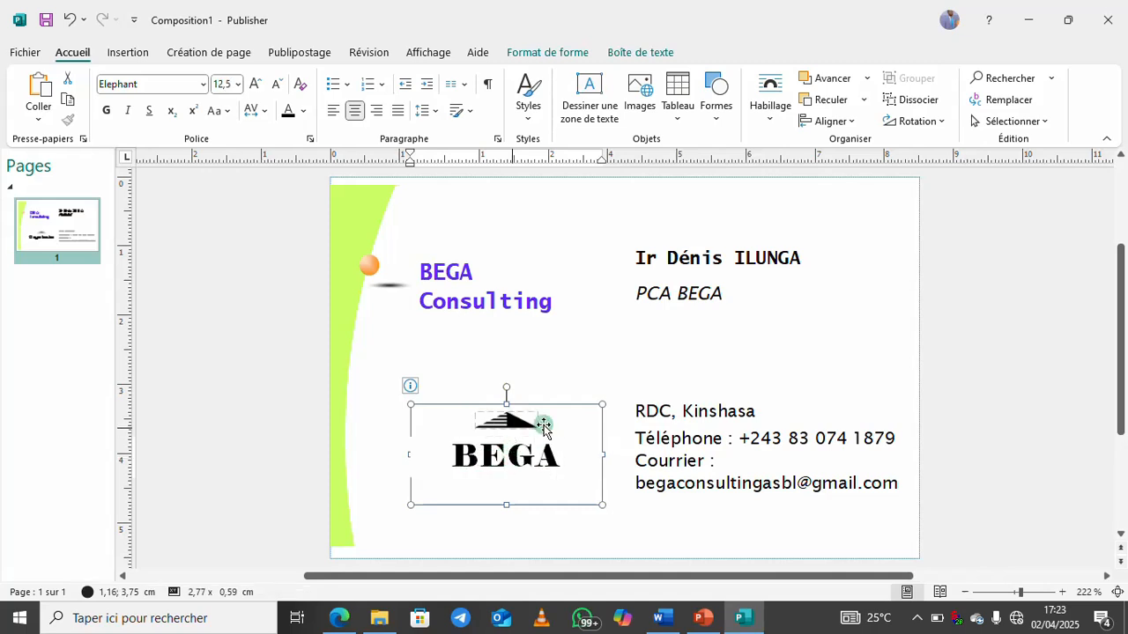
pyautogui.click(878, 343)
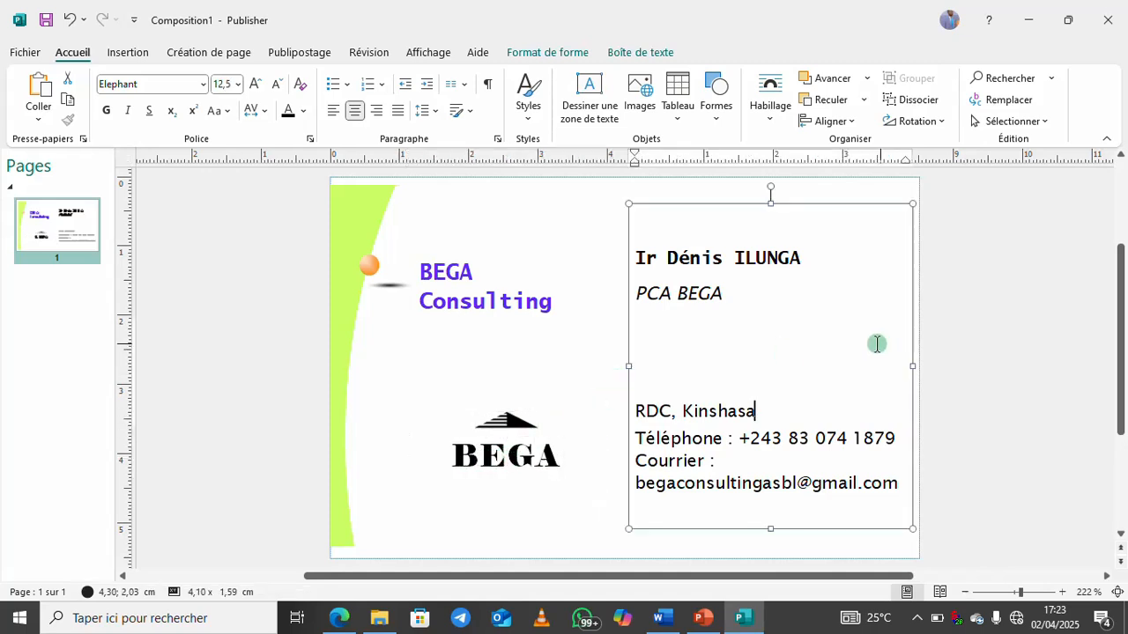
pyautogui.click(557, 217)
pyautogui.click(642, 194)
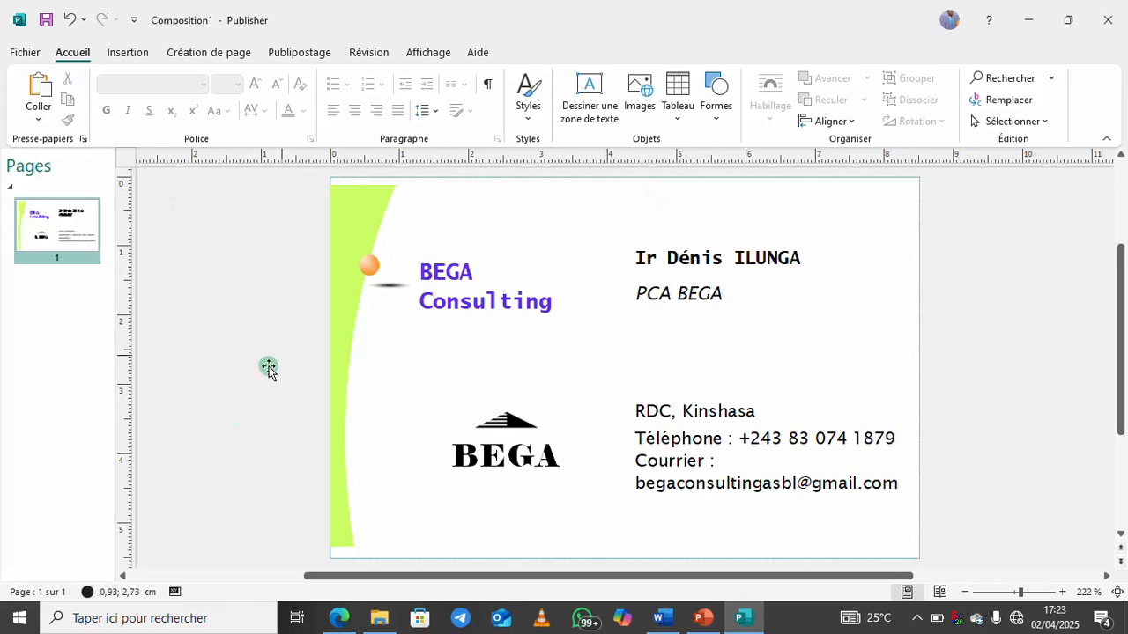
# Browse the Fichier screen and ribbon tabs, ending on the Affichage tab
pyautogui.click(24, 56)
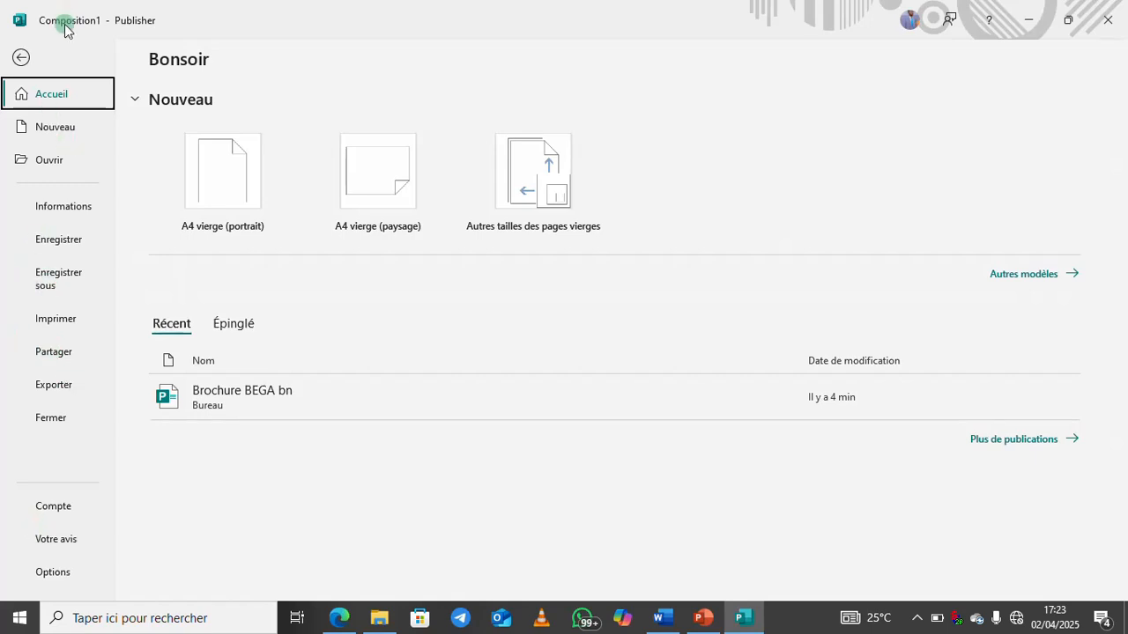
pyautogui.click(24, 56)
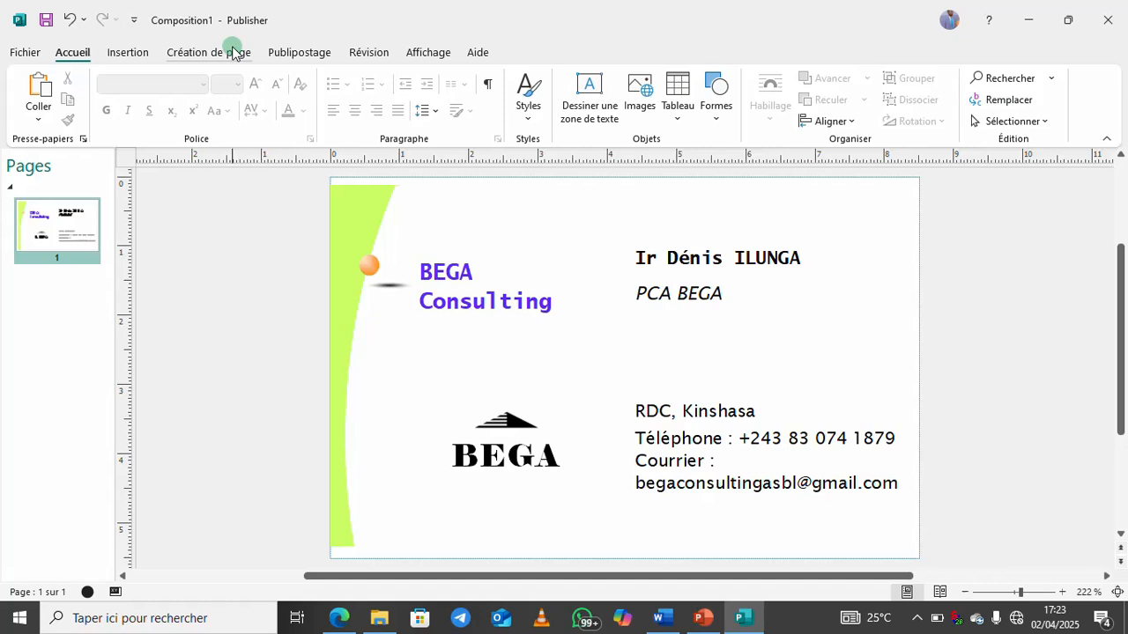
pyautogui.click(234, 53)
pyautogui.click(287, 53)
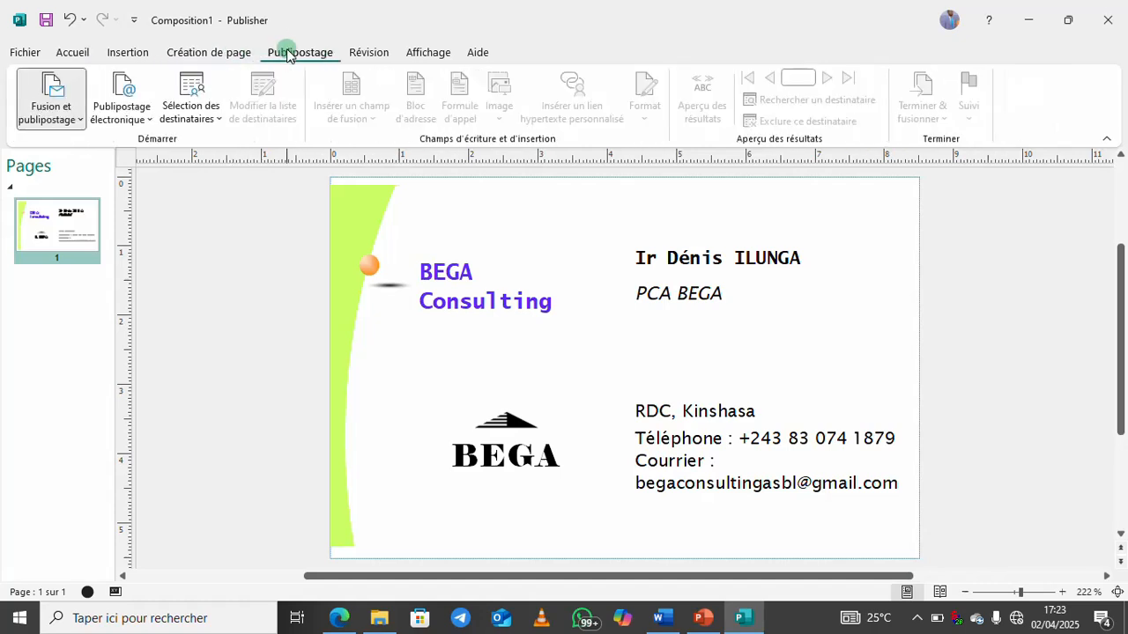
pyautogui.click(370, 52)
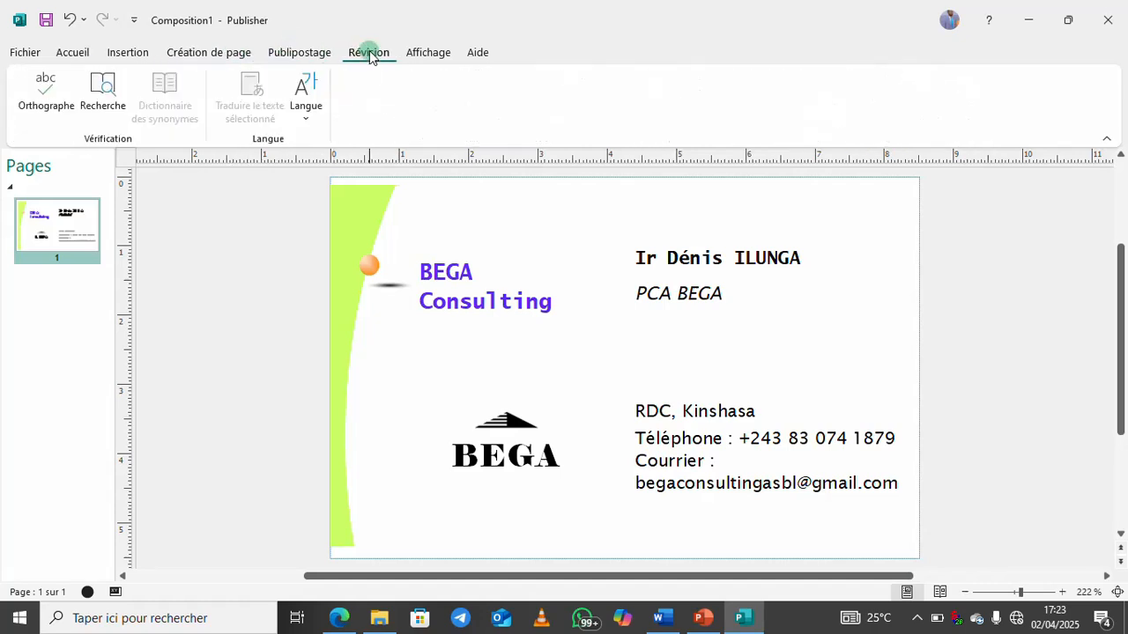
pyautogui.click(429, 53)
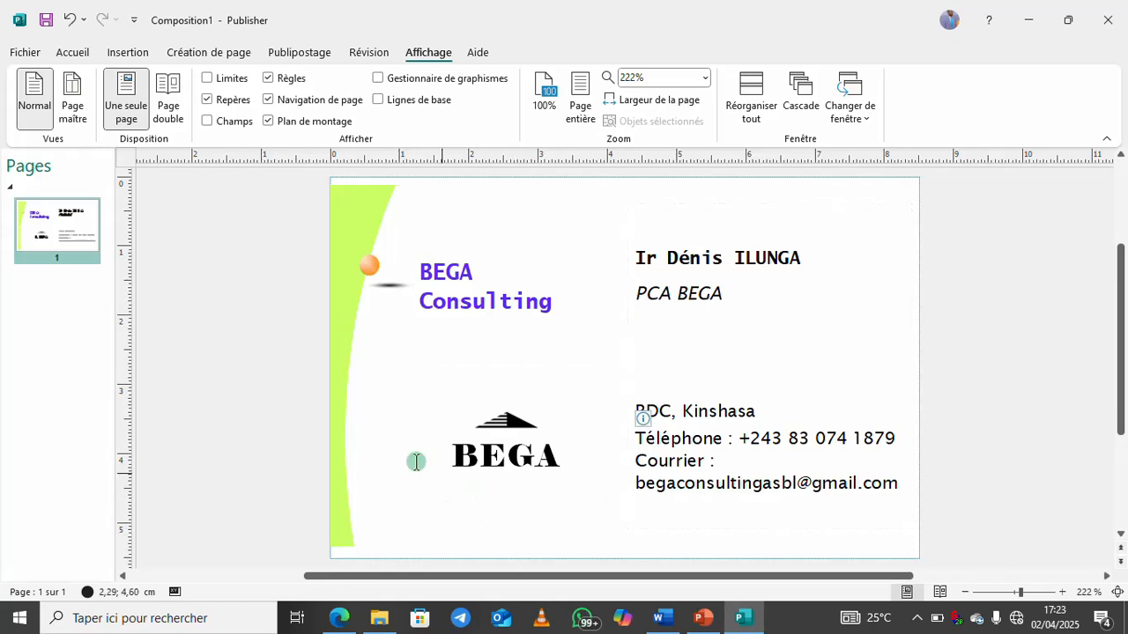
# Select the logo graphic and choose Changer d'image under Format de l'image
pyautogui.click(504, 425)
pyautogui.click(505, 425)
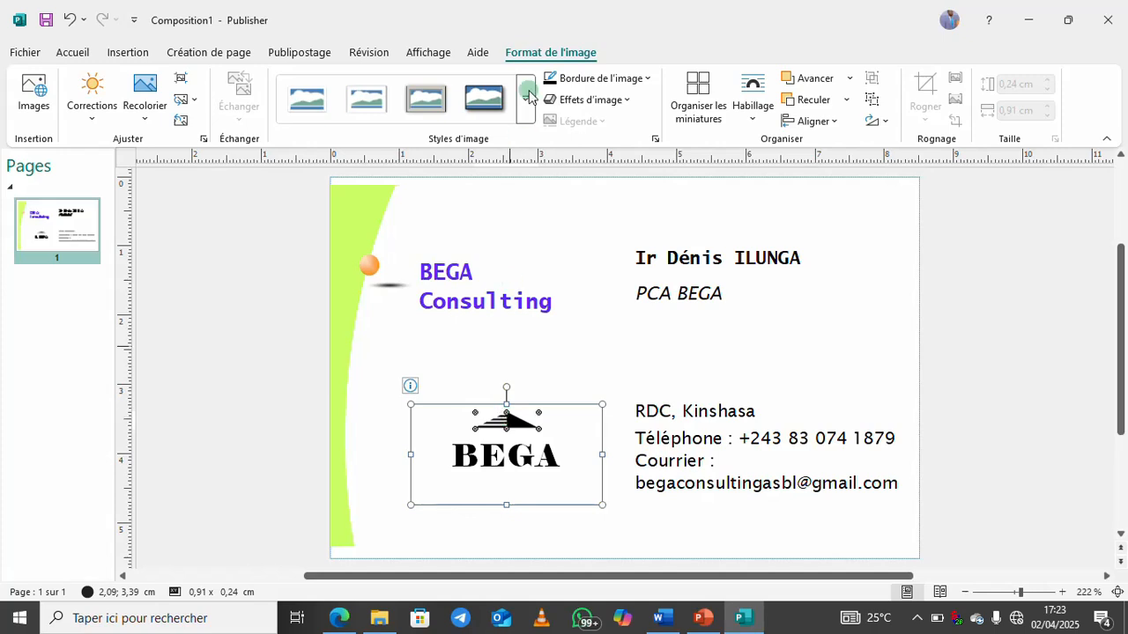
pyautogui.click(548, 53)
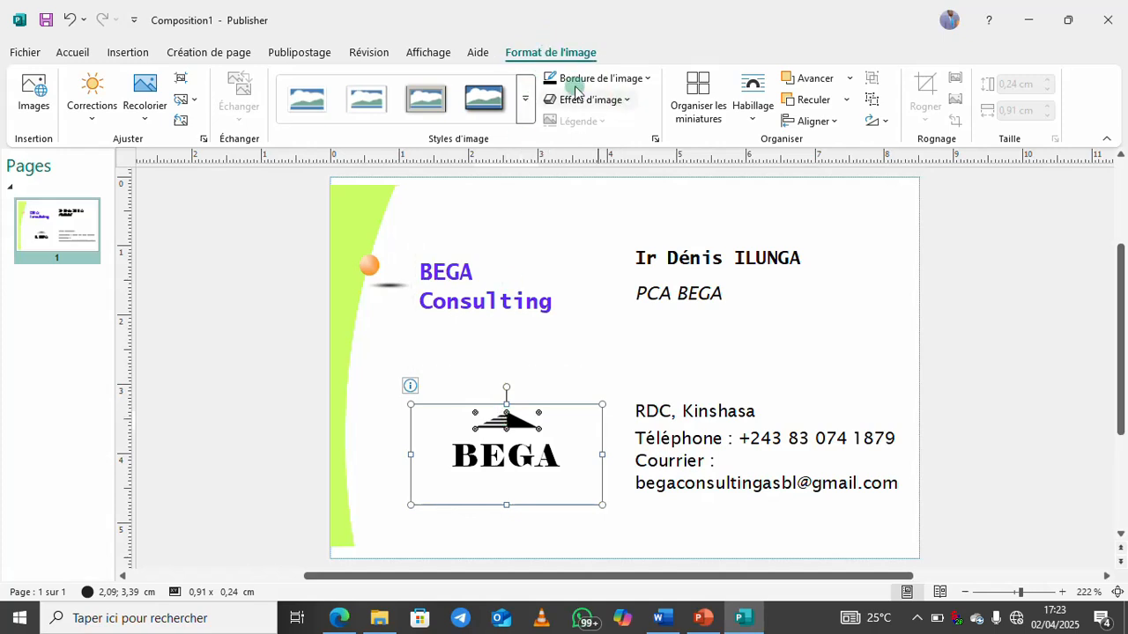
pyautogui.click(185, 88)
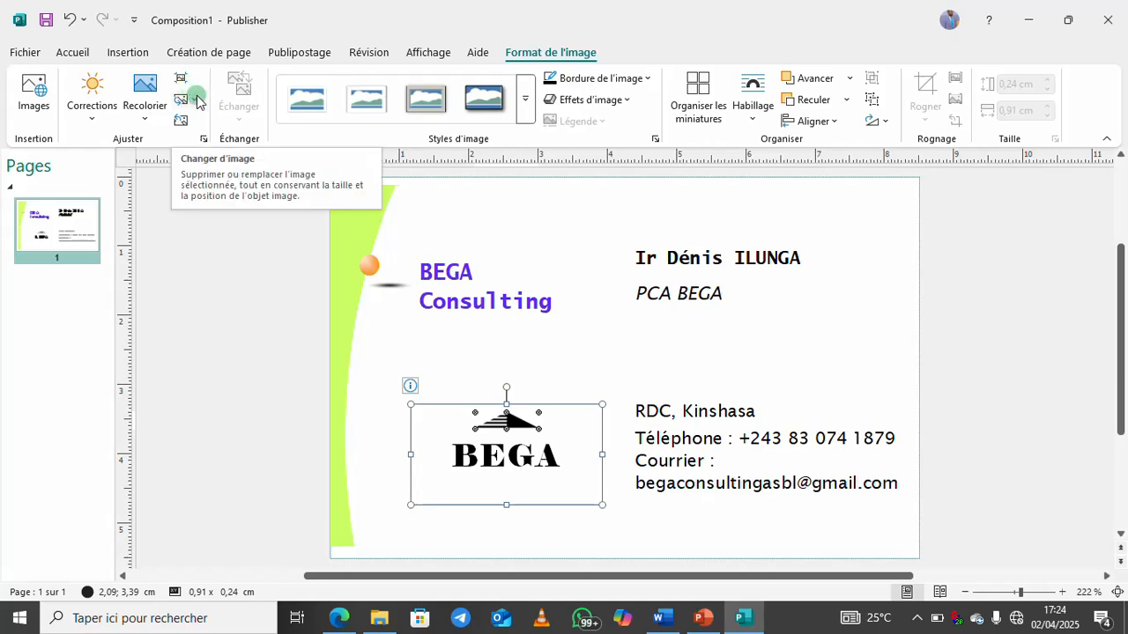
pyautogui.click(192, 103)
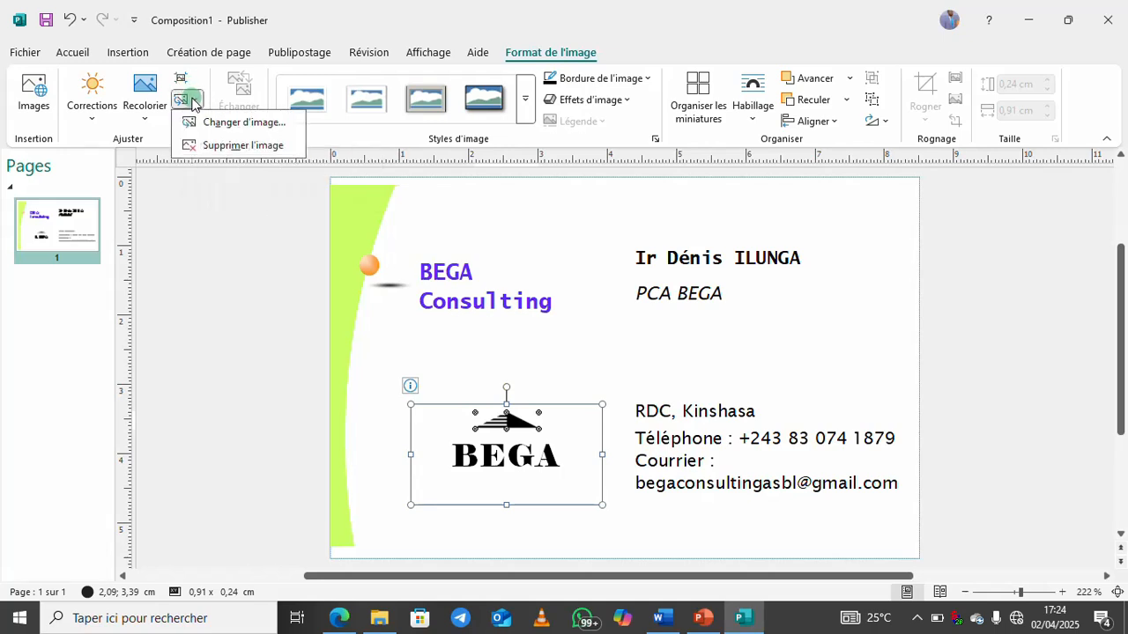
pyautogui.click(238, 119)
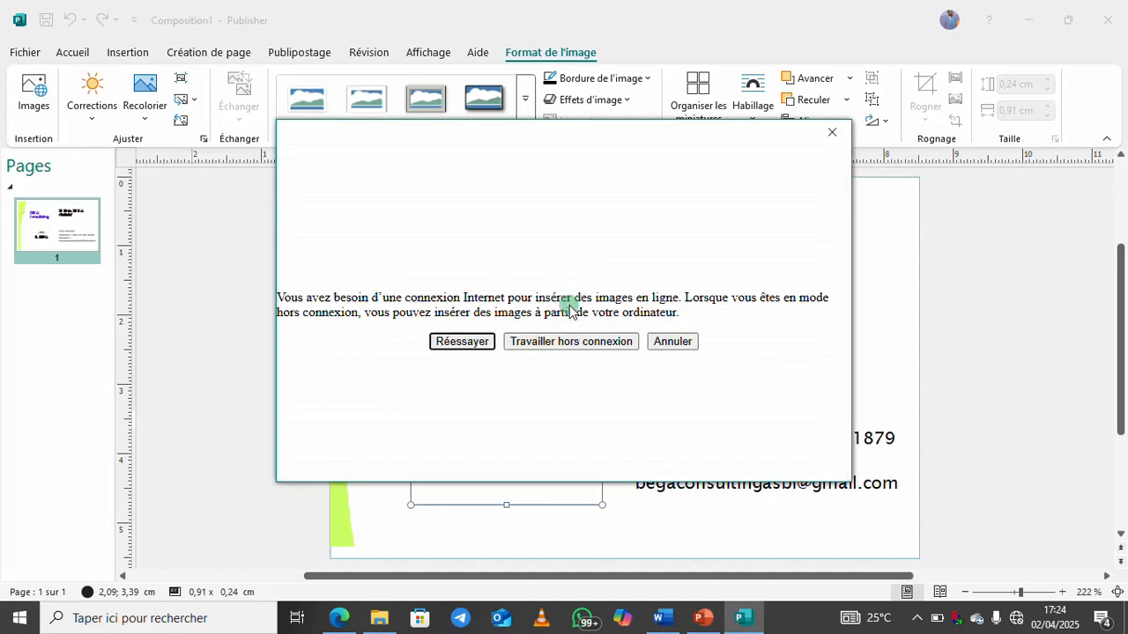
# Work offline and insert the Logo BEGA image from the desktop LOGOS folder
pyautogui.click(563, 342)
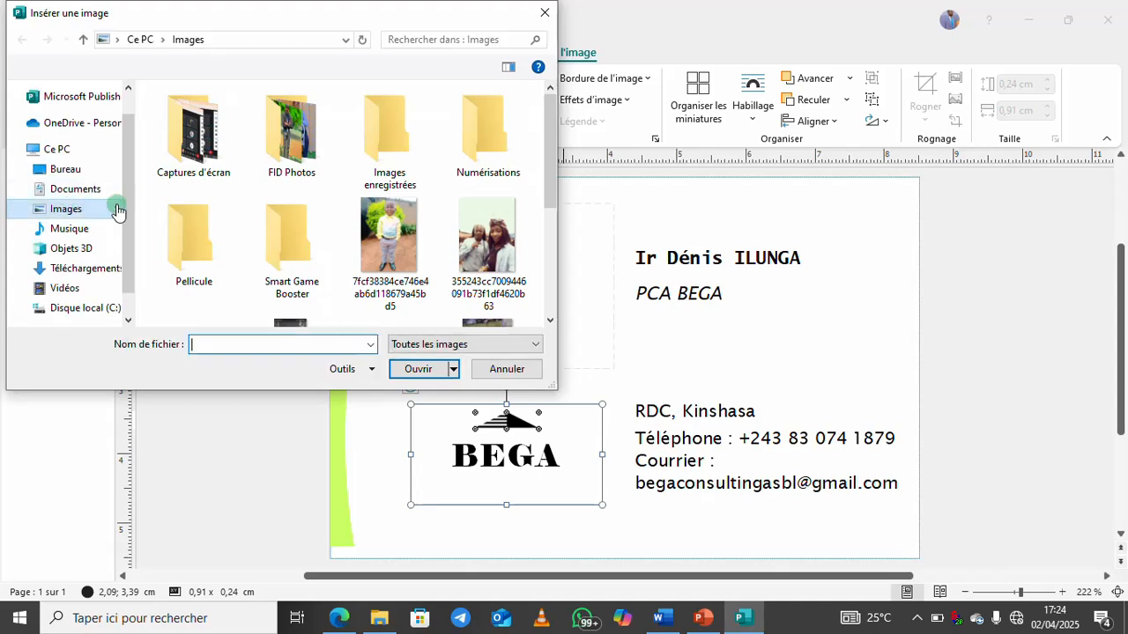
pyautogui.click(66, 169)
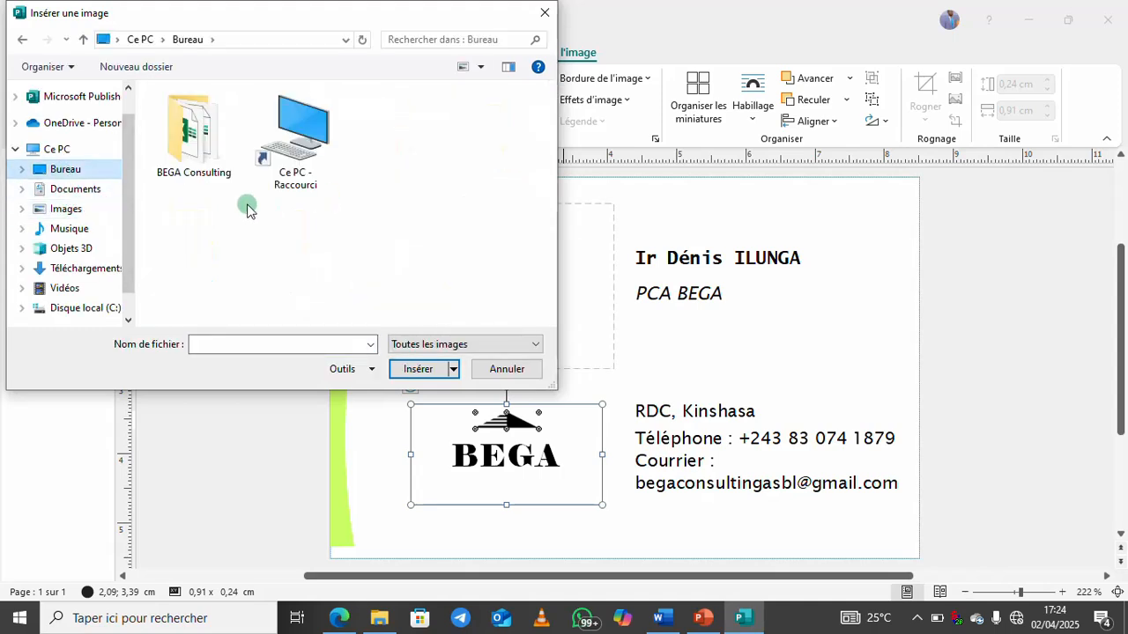
pyautogui.click(285, 166)
pyautogui.doubleClick(285, 165)
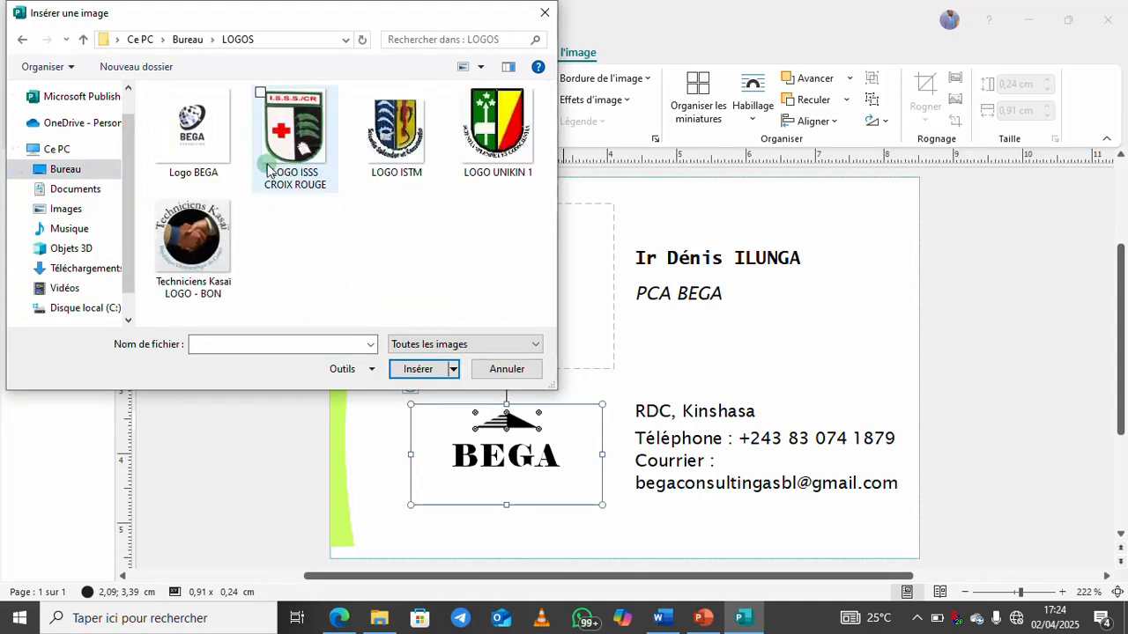
pyautogui.click(204, 164)
pyautogui.click(407, 369)
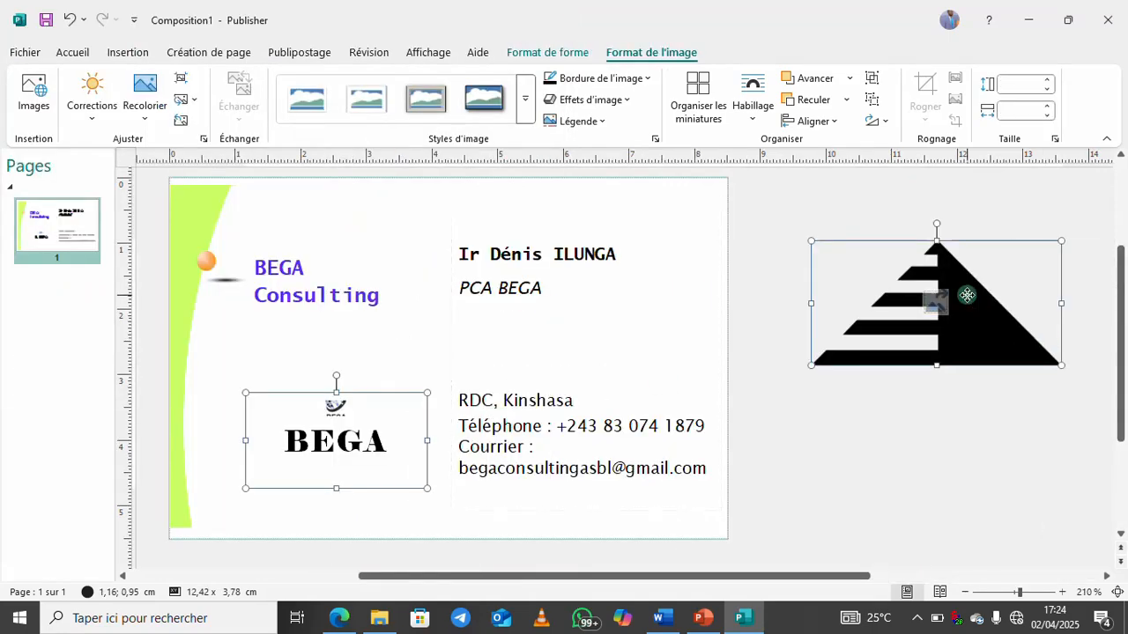
# Delete and restore the pictures, then nudge and ungroup (Dissocier) the BEGA logo parts
pyautogui.press('Delete')
pyautogui.hotkey('ctrl', 'z')
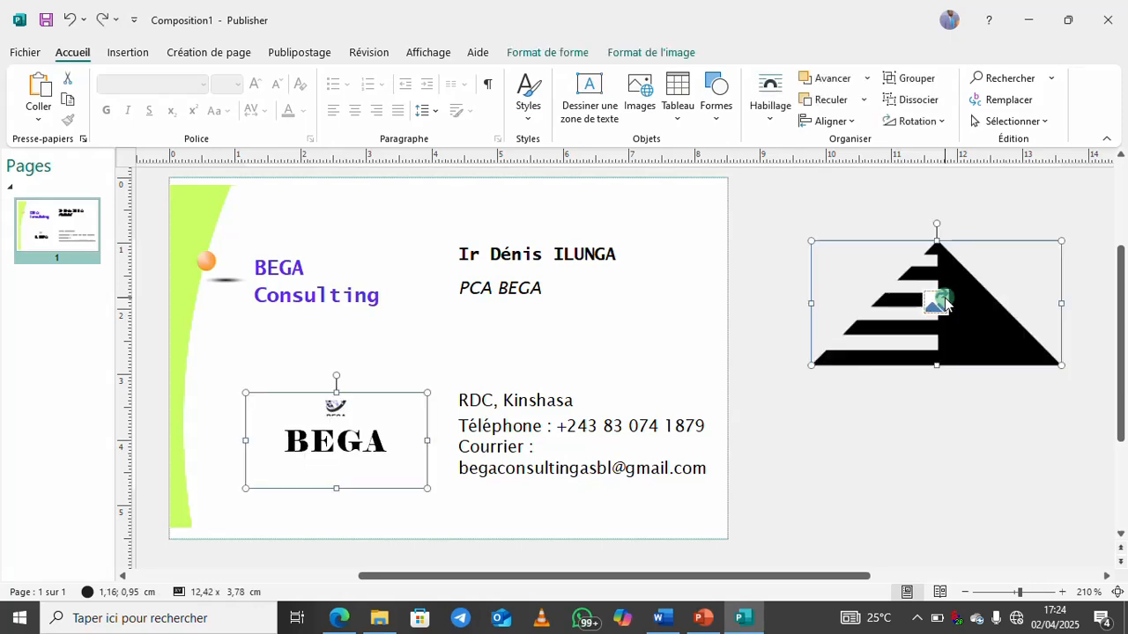
pyautogui.moveTo(593, 578); pyautogui.dragTo(479, 578)
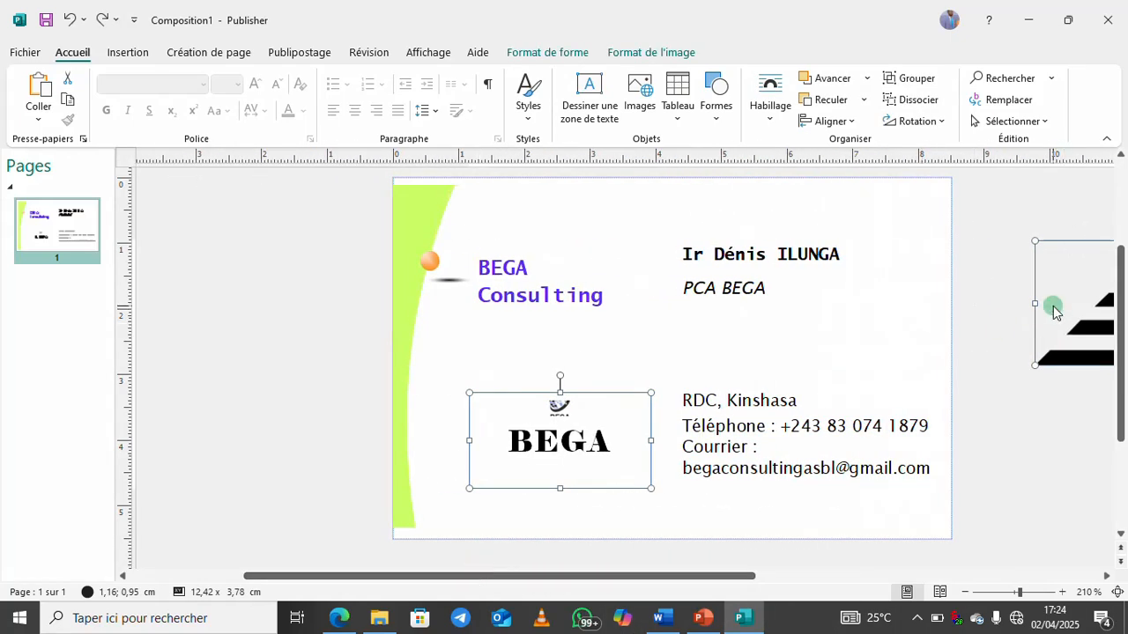
pyautogui.click(559, 401)
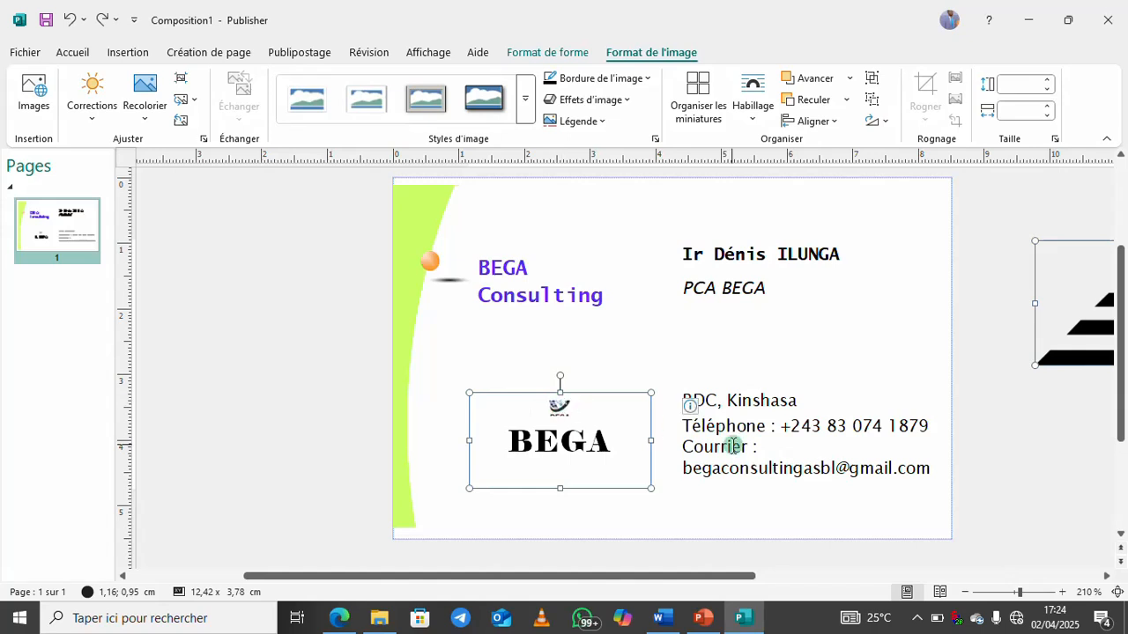
pyautogui.moveTo(549, 408)
pyautogui.mouseDown()
pyautogui.moveTo(534, 390)
pyautogui.moveTo(557, 395)
pyautogui.mouseUp()
pyautogui.rightClick(560, 399)
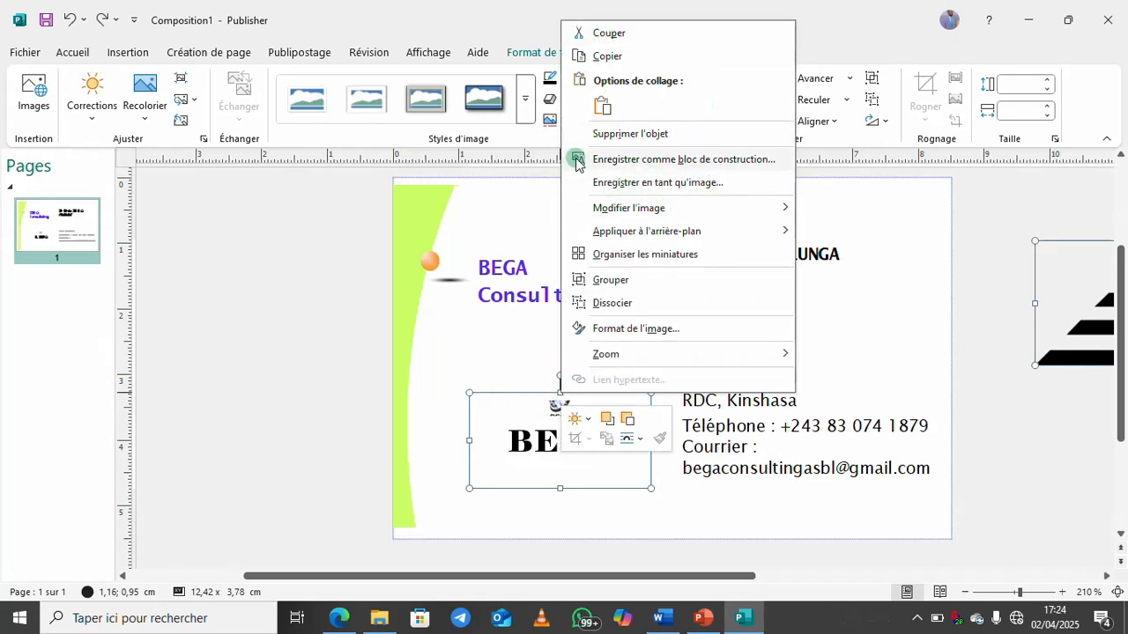
pyautogui.click(629, 302)
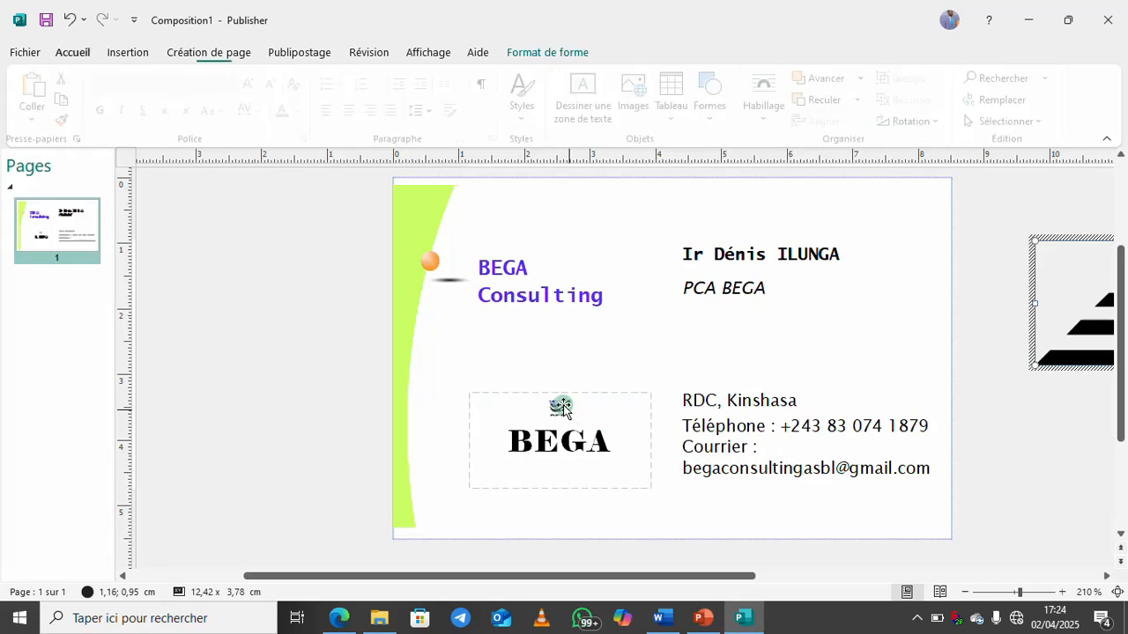
pyautogui.click(535, 392)
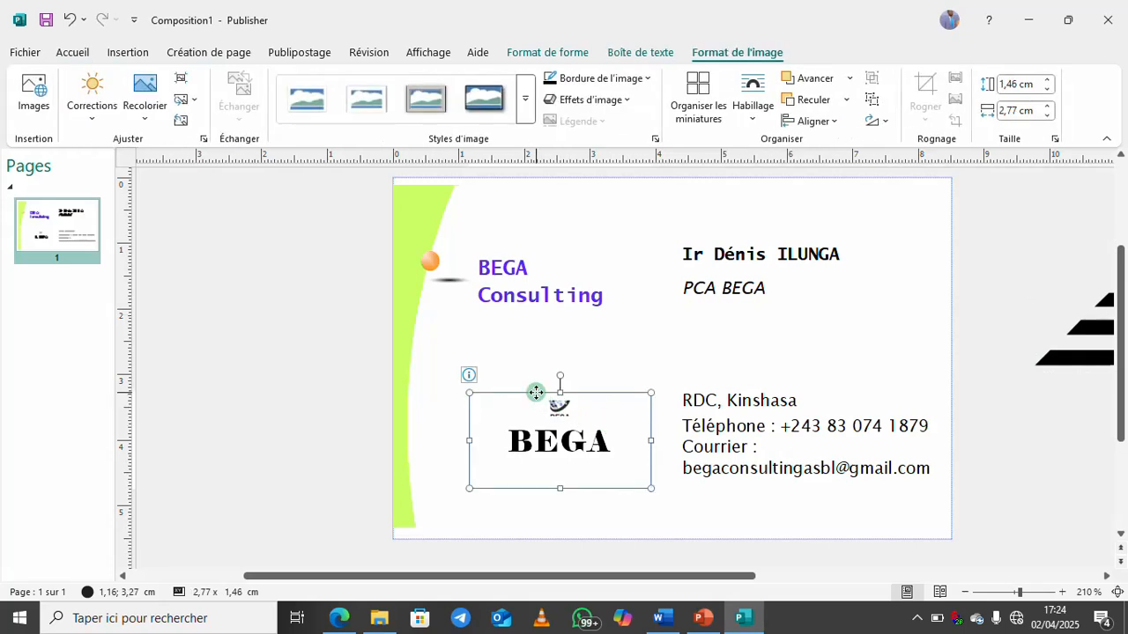
pyautogui.moveTo(536, 393); pyautogui.dragTo(507, 364)
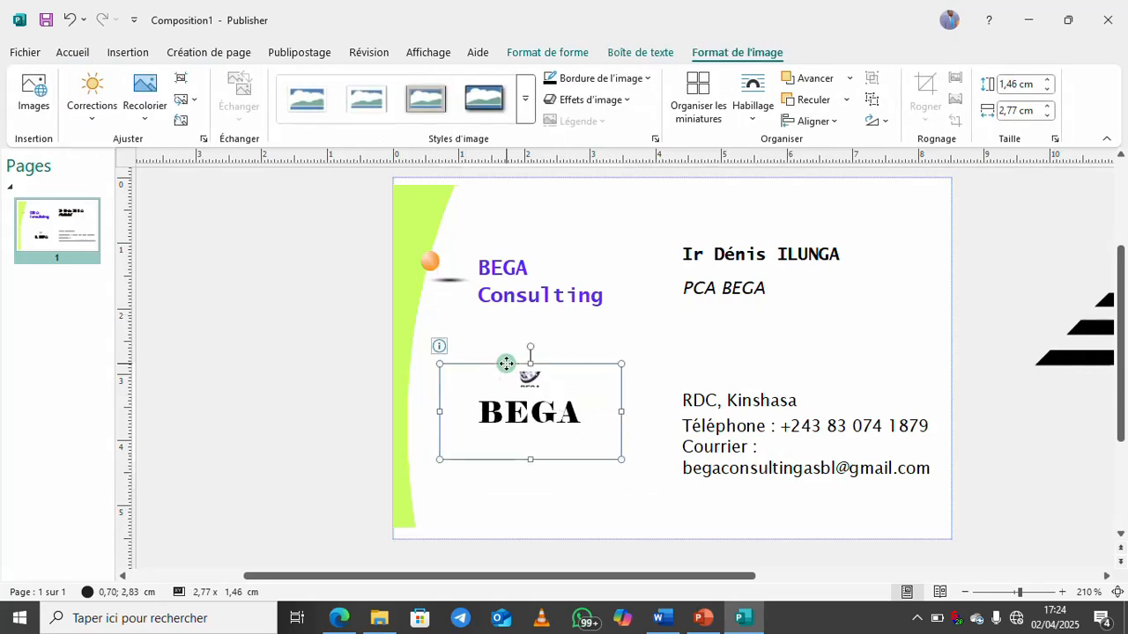
pyautogui.hotkey('ctrl', 'z')
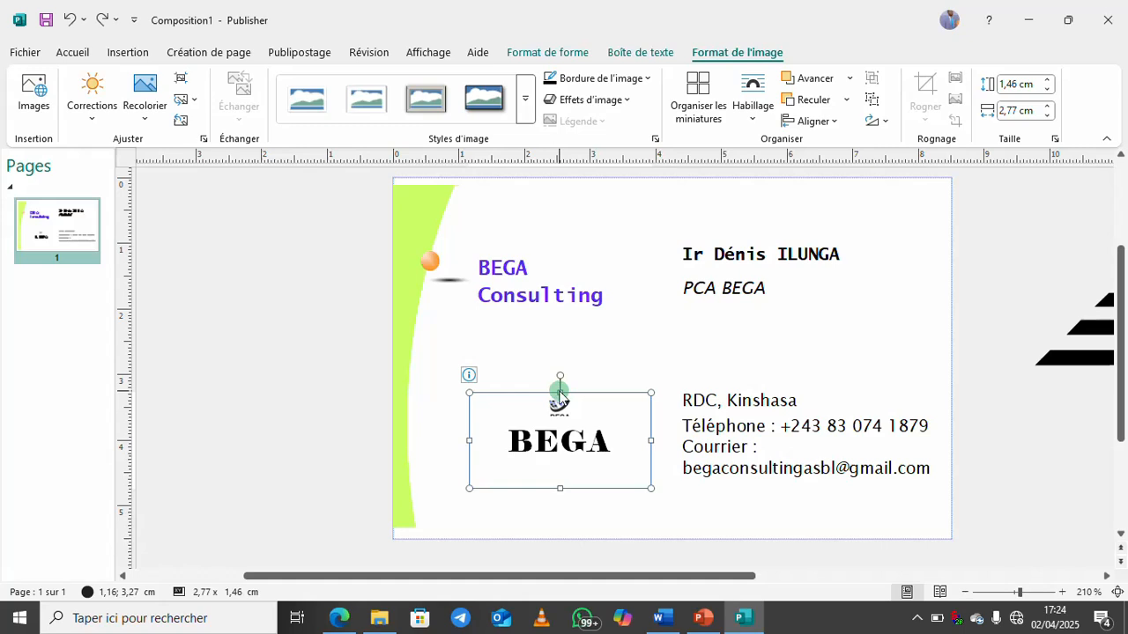
# Split the logo again, stretch its small picture, then undo back to the original arrow graphic
pyautogui.rightClick(559, 394)
pyautogui.click(644, 277)
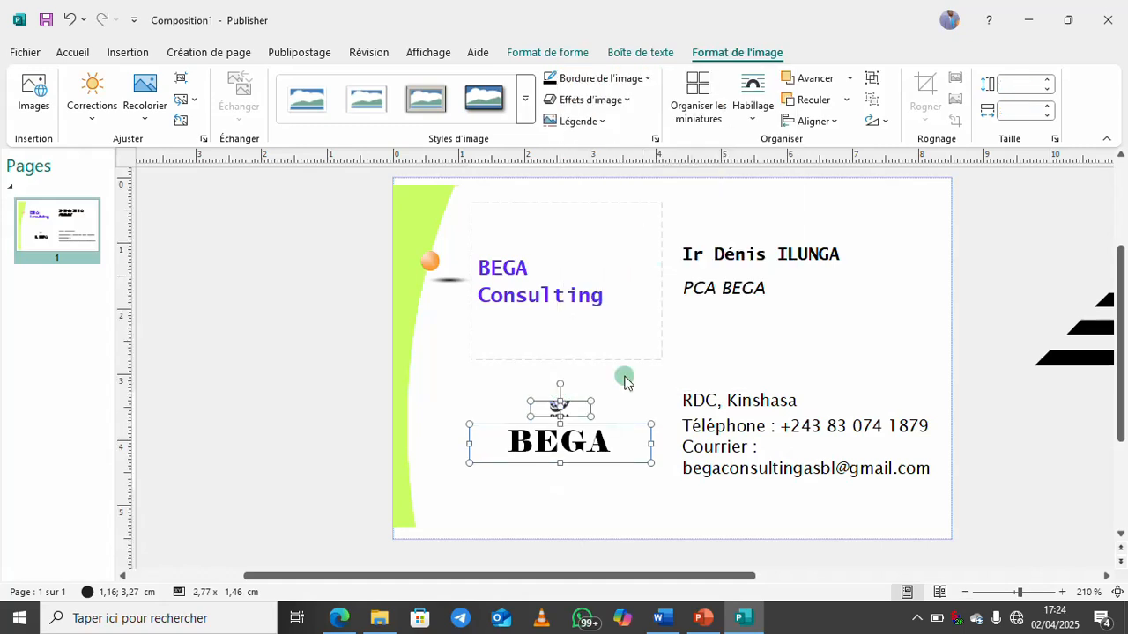
pyautogui.click(634, 397)
pyautogui.click(560, 412)
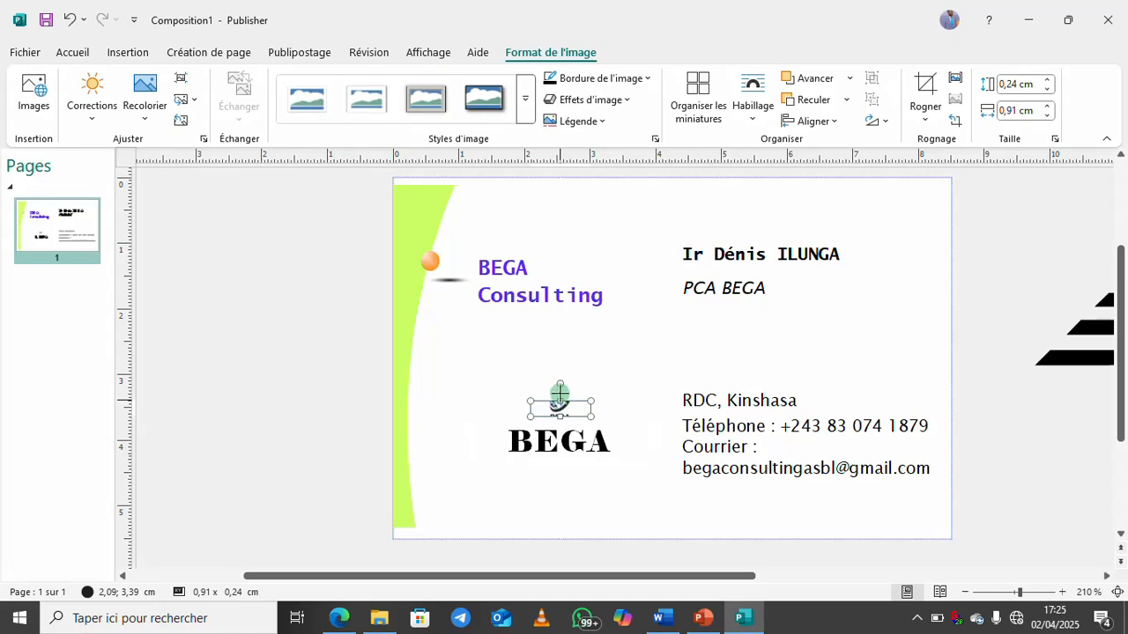
pyautogui.moveTo(558, 394); pyautogui.dragTo(618, 398)
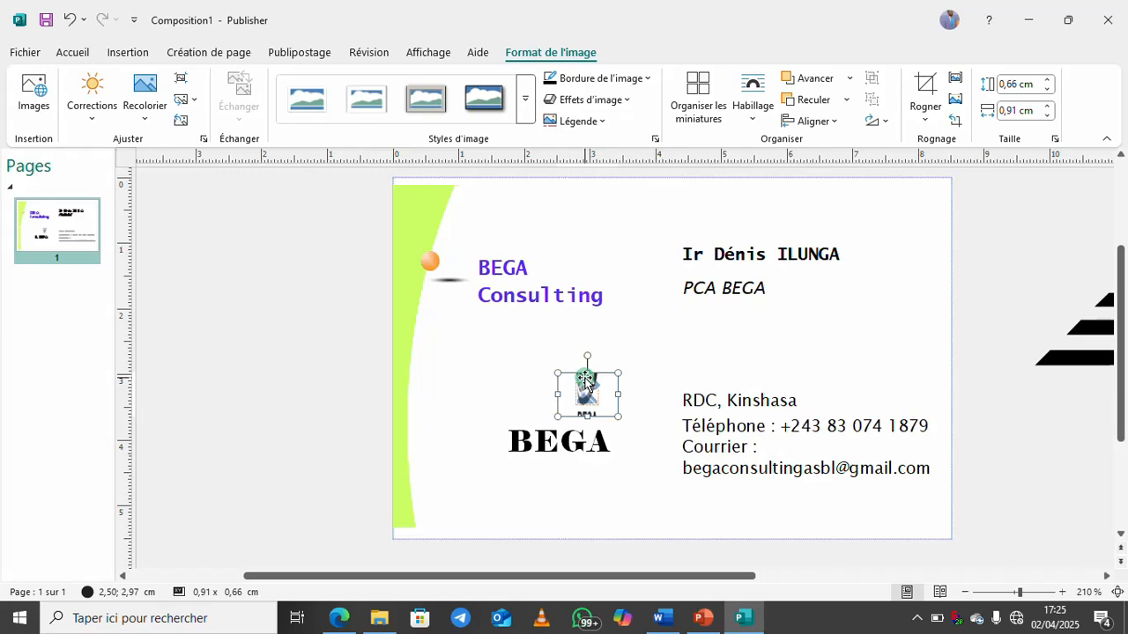
pyautogui.hotkey('ctrl', 'z')
pyautogui.hotkey('ctrl', 'z')
pyautogui.hotkey('ctrl', 'z')
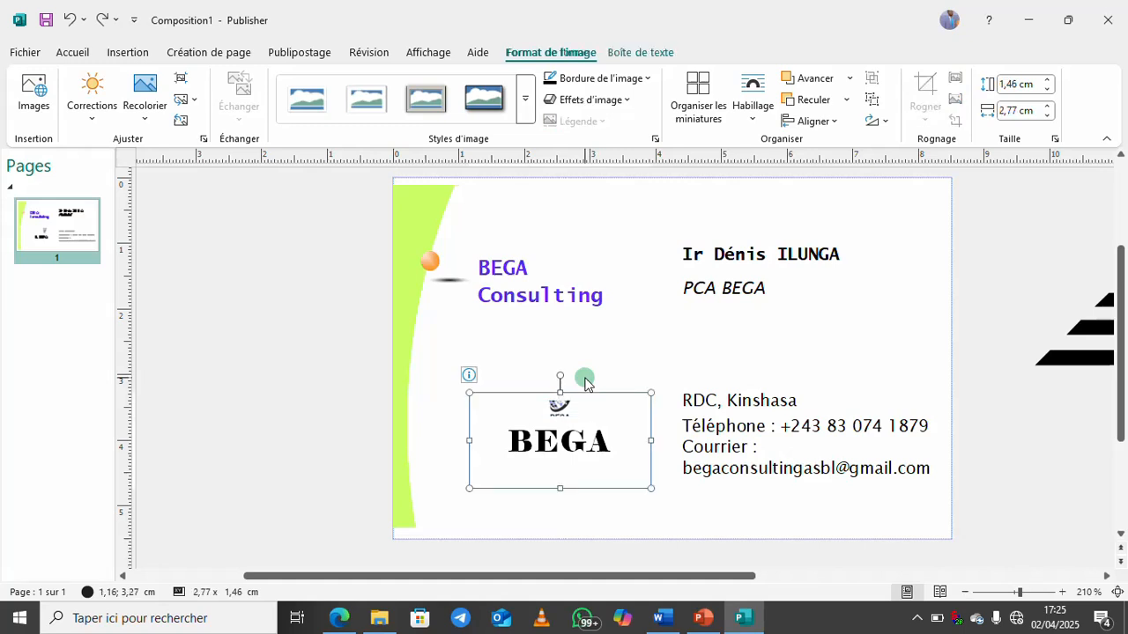
pyautogui.hotkey('ctrl', 'z')
pyautogui.hotkey('ctrl', 'z')
pyautogui.hotkey('ctrl', 'z')
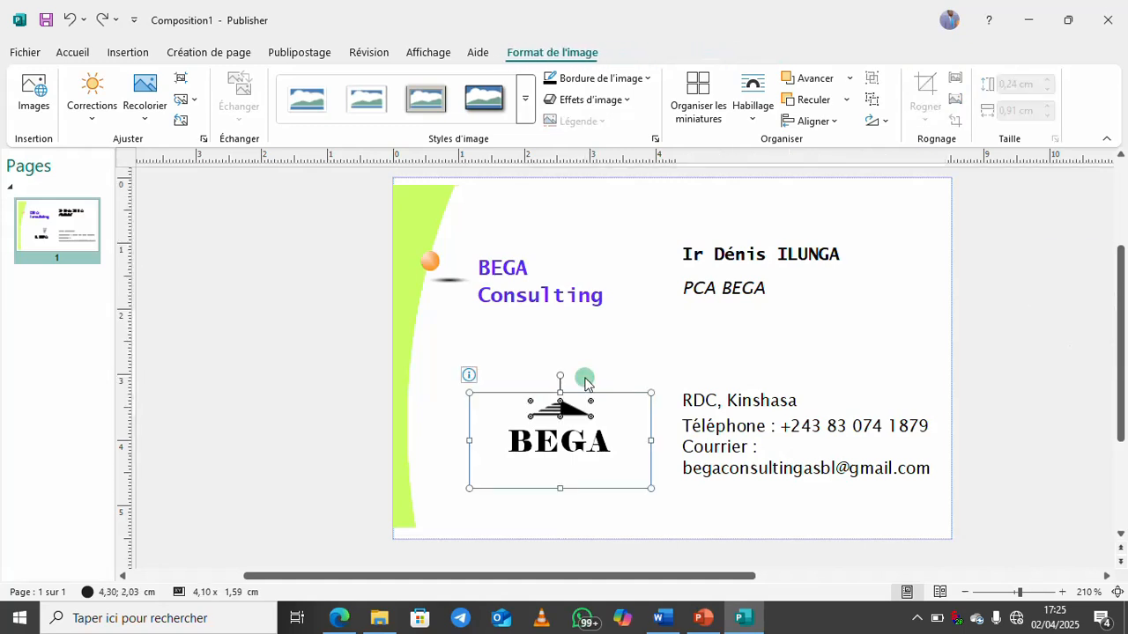
pyautogui.hotkey('ctrl', 'z')
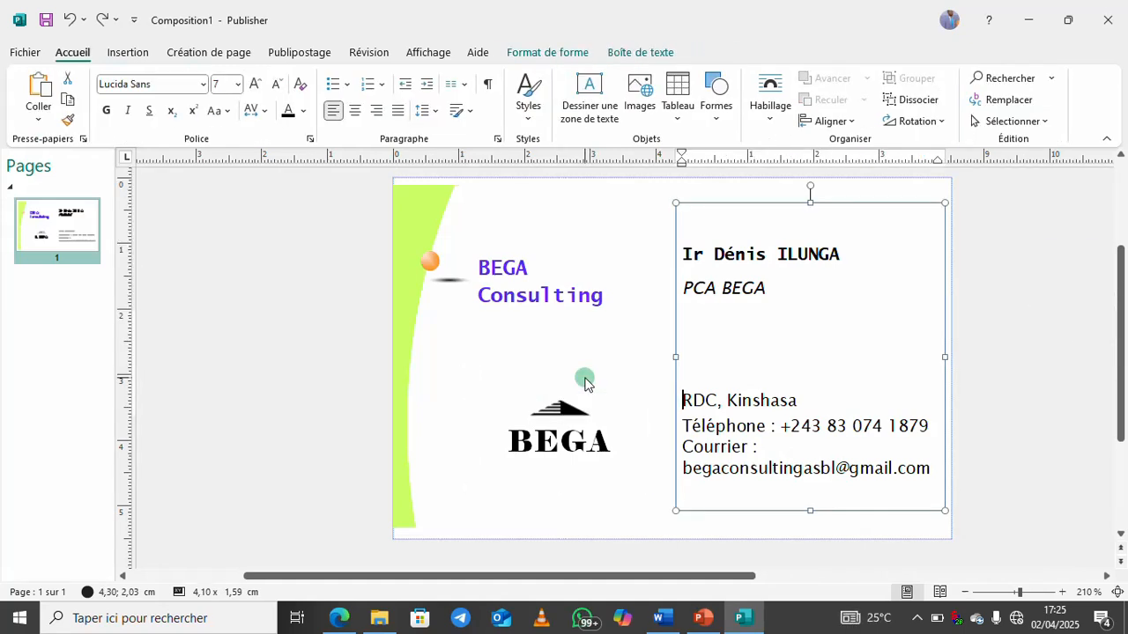
pyautogui.click(509, 350)
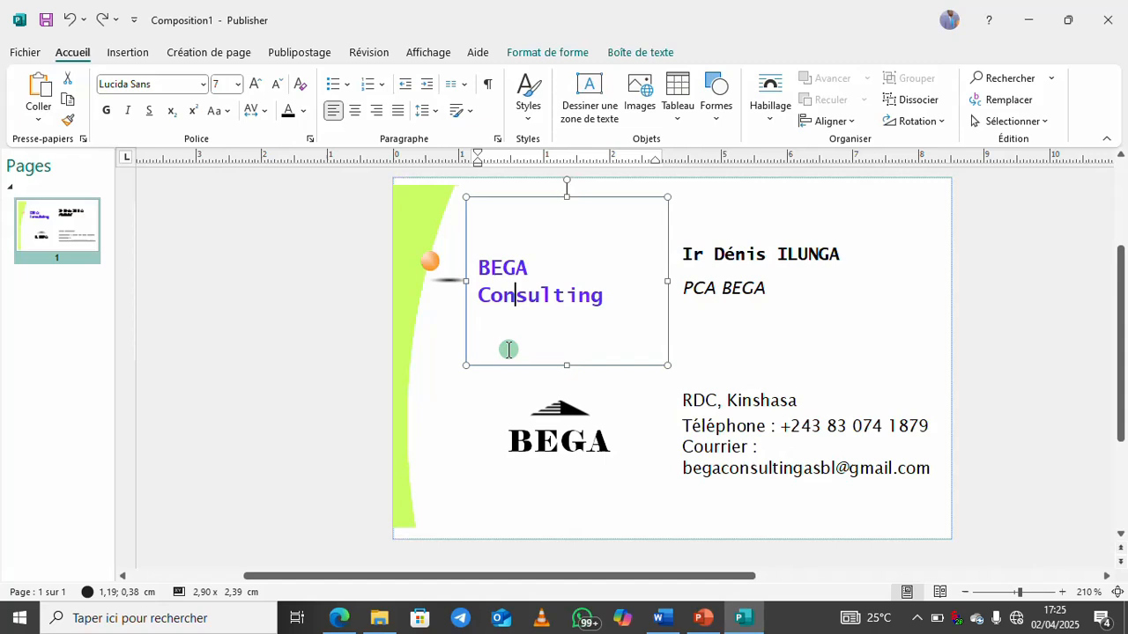
pyautogui.click(450, 357)
# Insert the Logo BEGA picture from the computer via Insertion > Images
pyautogui.click(128, 53)
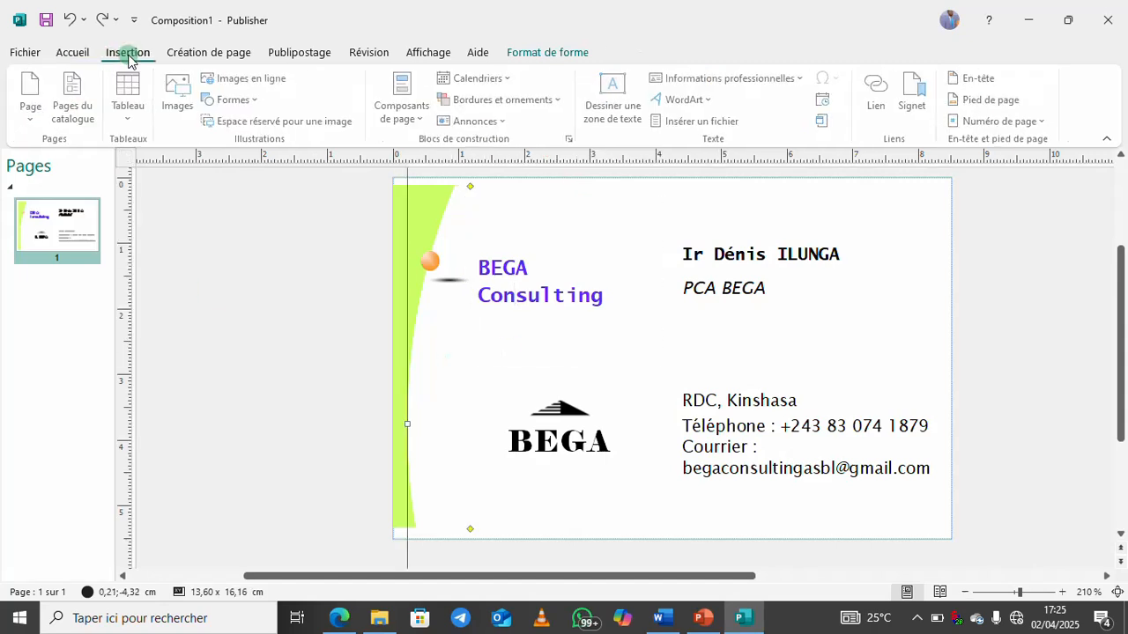
pyautogui.click(252, 99)
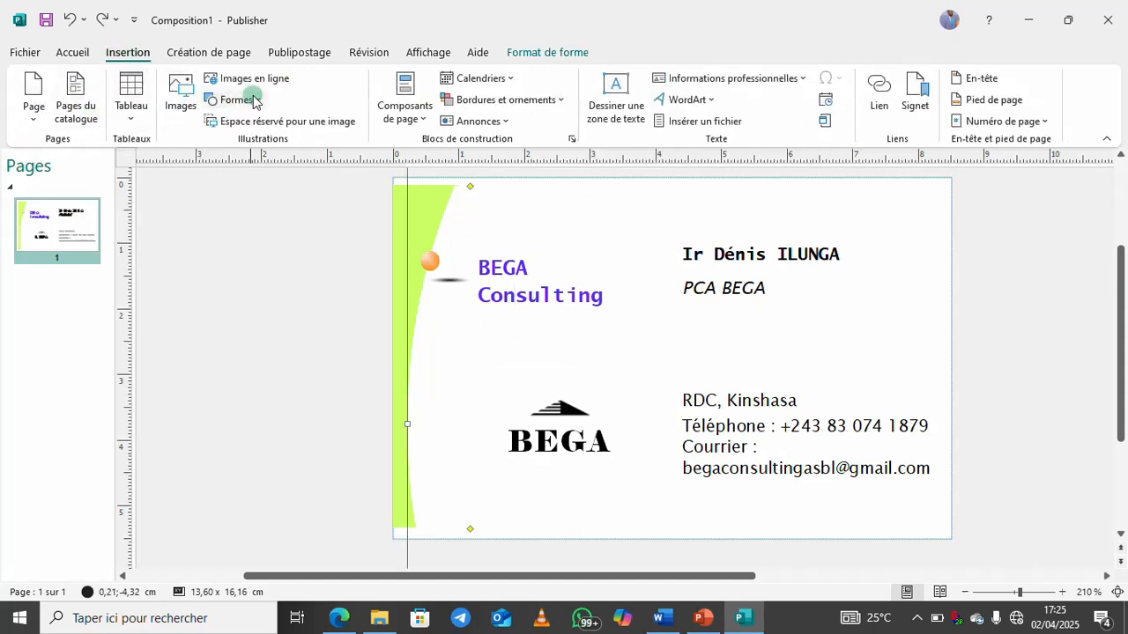
pyautogui.click(181, 106)
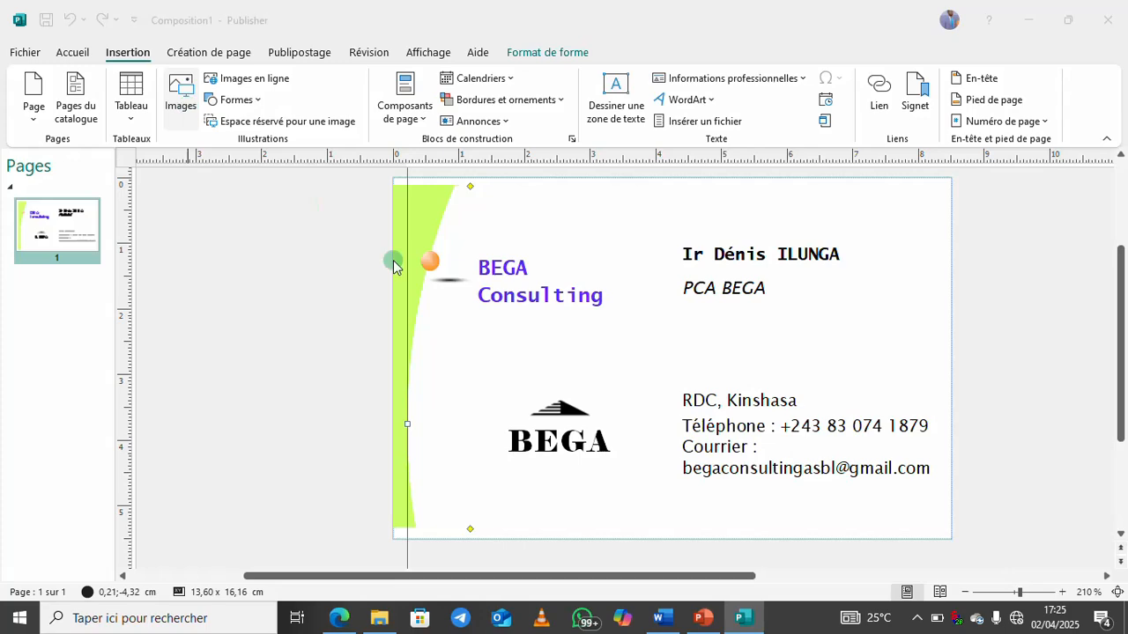
pyautogui.click(158, 119)
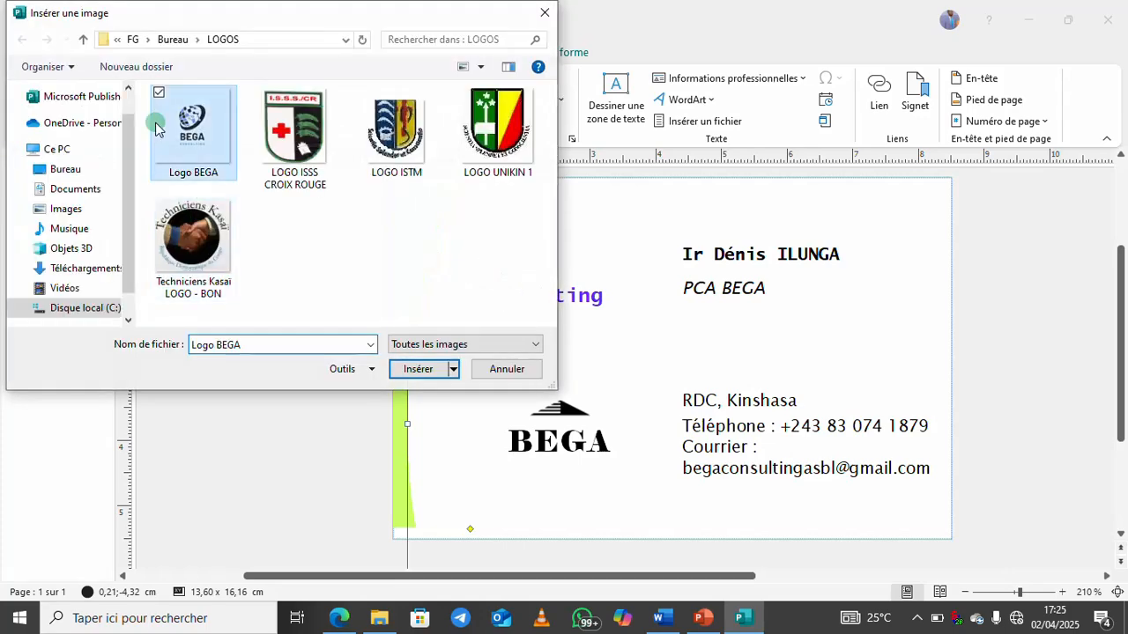
pyautogui.click(421, 368)
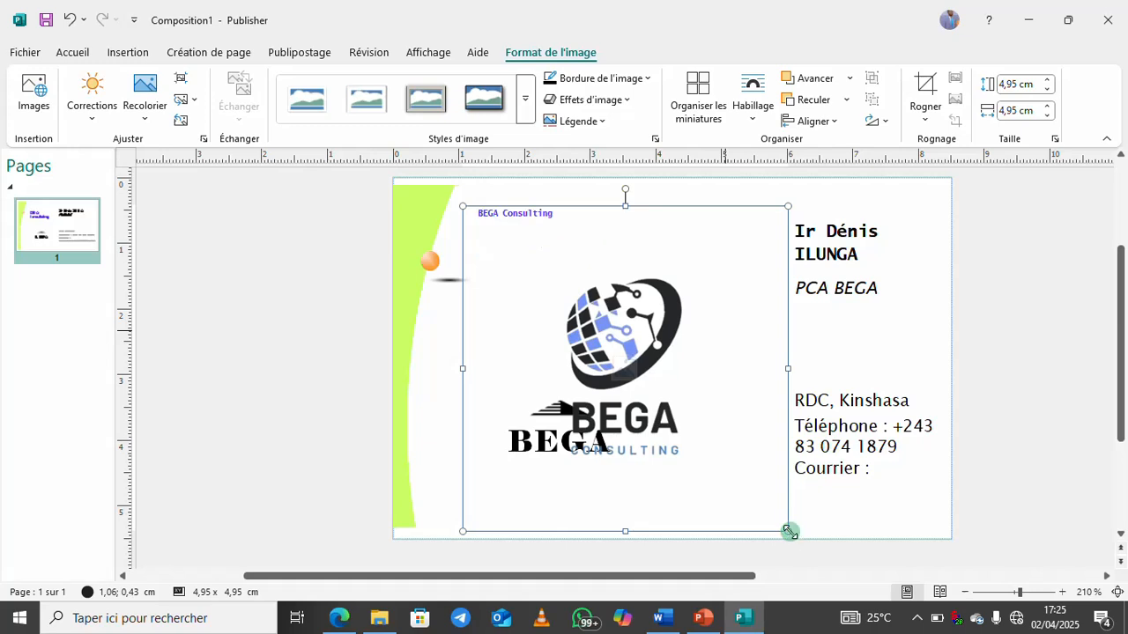
# Shrink the logo to about 0,97 × 0,97 cm and place it above BEGA Consulting
pyautogui.moveTo(790, 528); pyautogui.dragTo(545, 241)
pyautogui.click(417, 403)
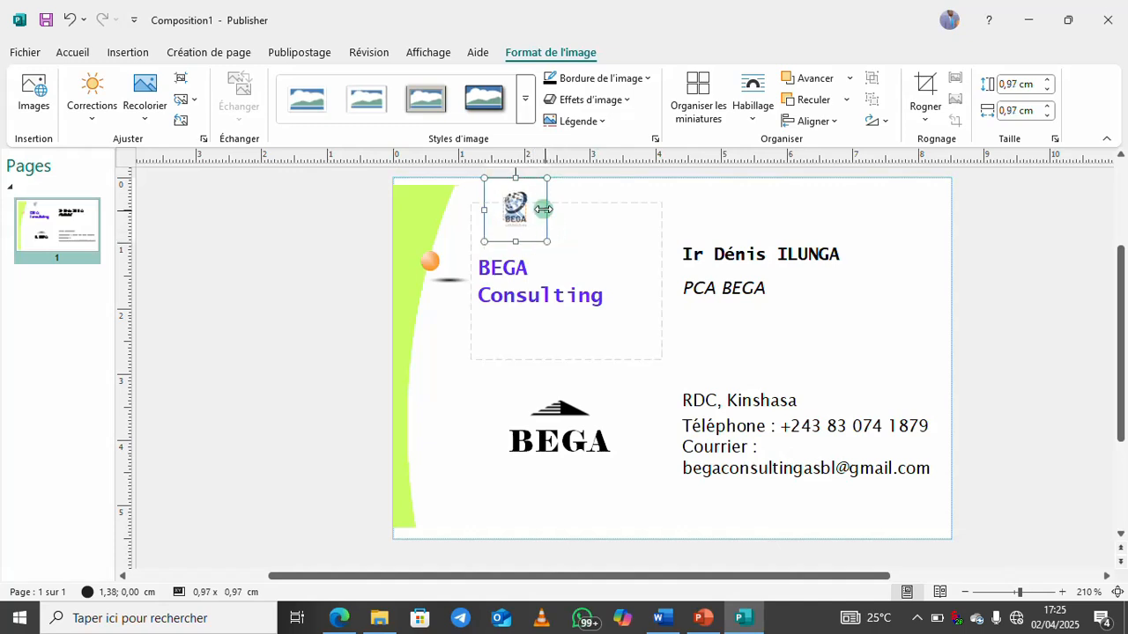
pyautogui.moveTo(524, 200); pyautogui.dragTo(509, 206)
pyautogui.click(942, 243)
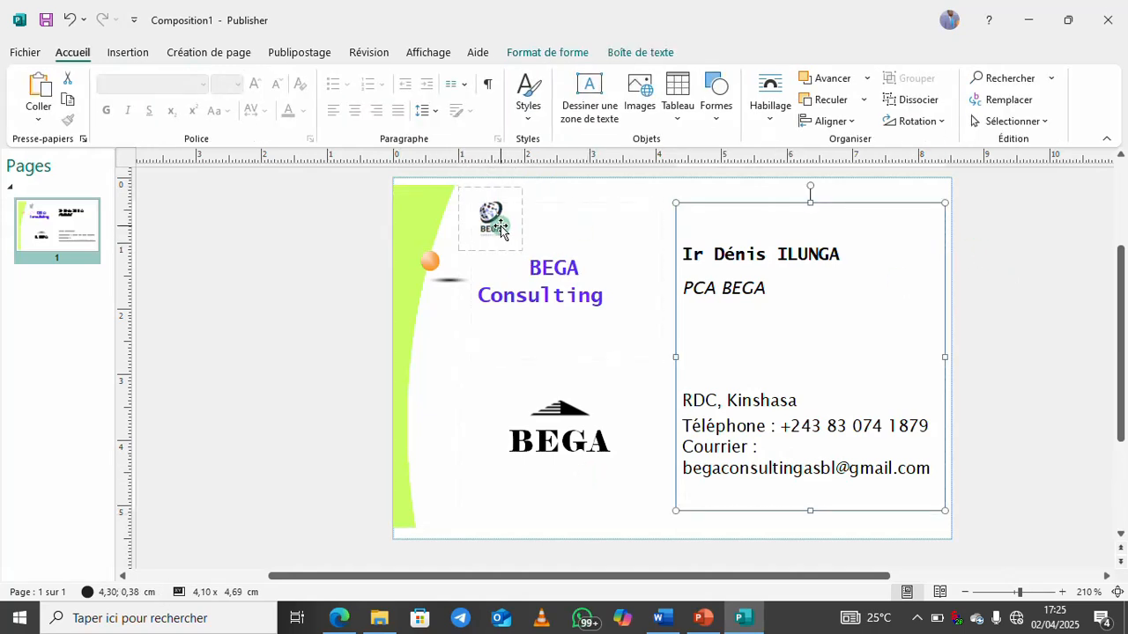
pyautogui.click(344, 357)
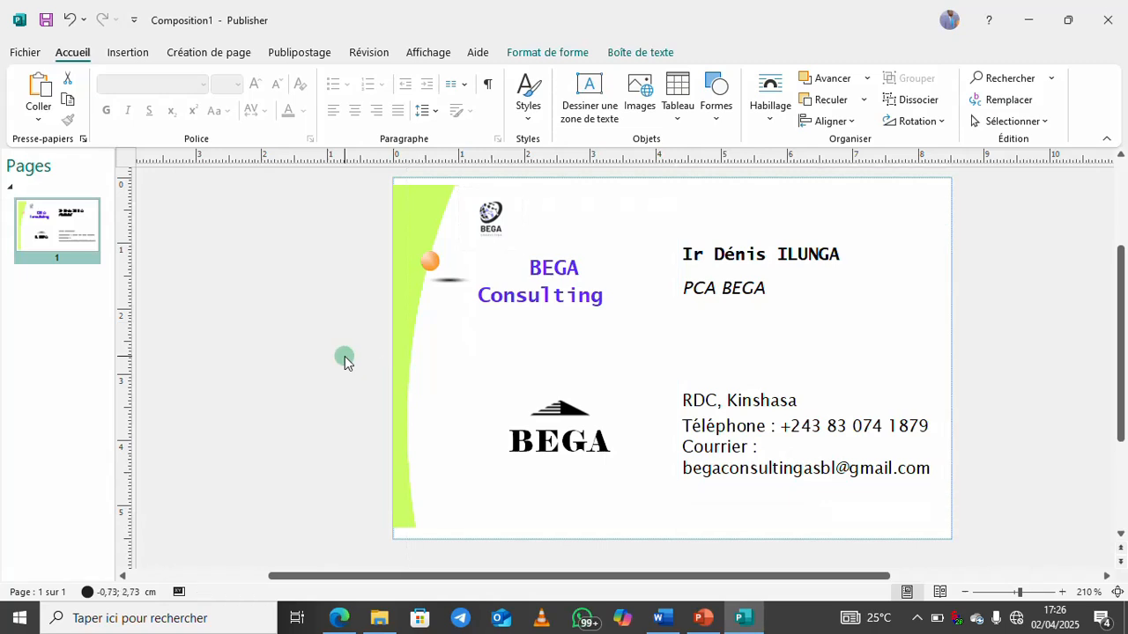
# Open Export > Create PDF/XPS for the card, review the file types, then cancel publishing
pyautogui.click(10, 55)
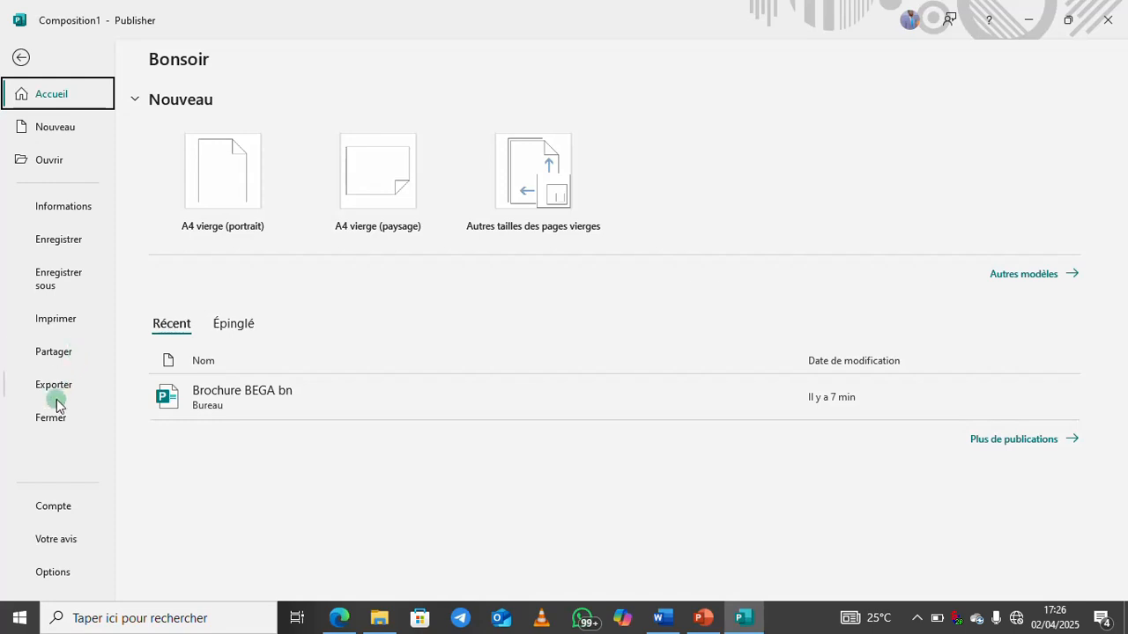
pyautogui.click(60, 281)
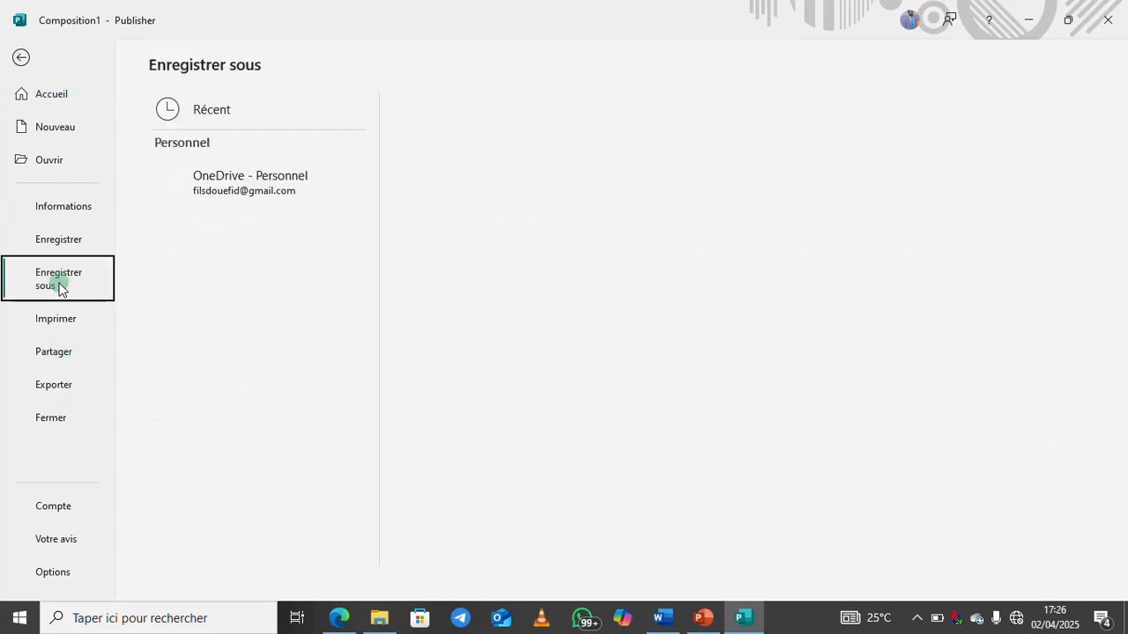
pyautogui.click(52, 385)
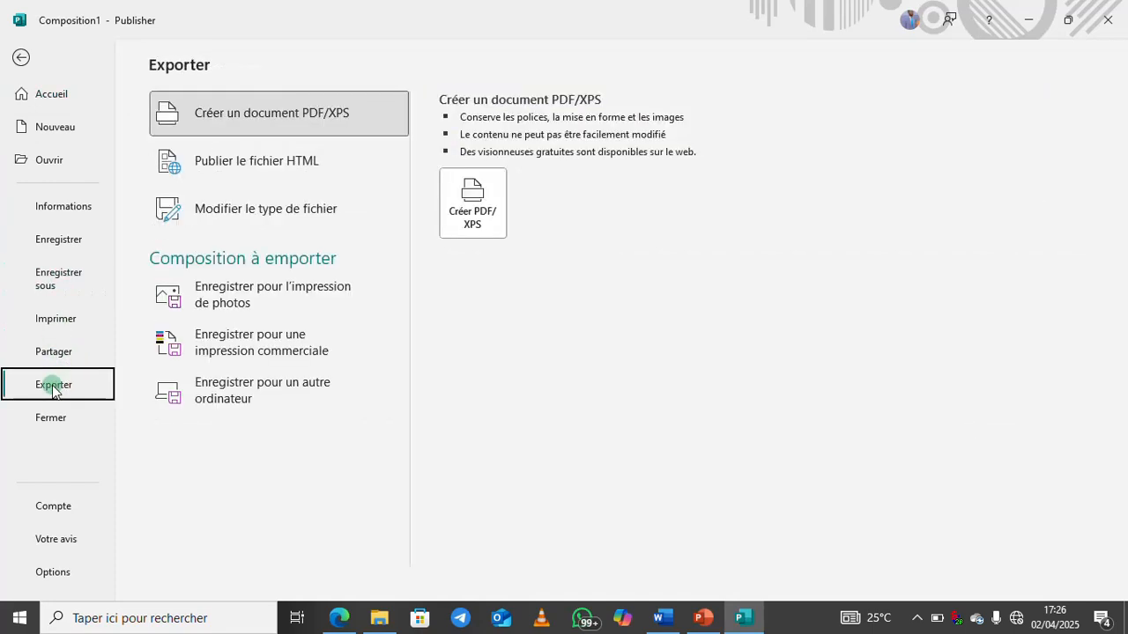
pyautogui.click(473, 187)
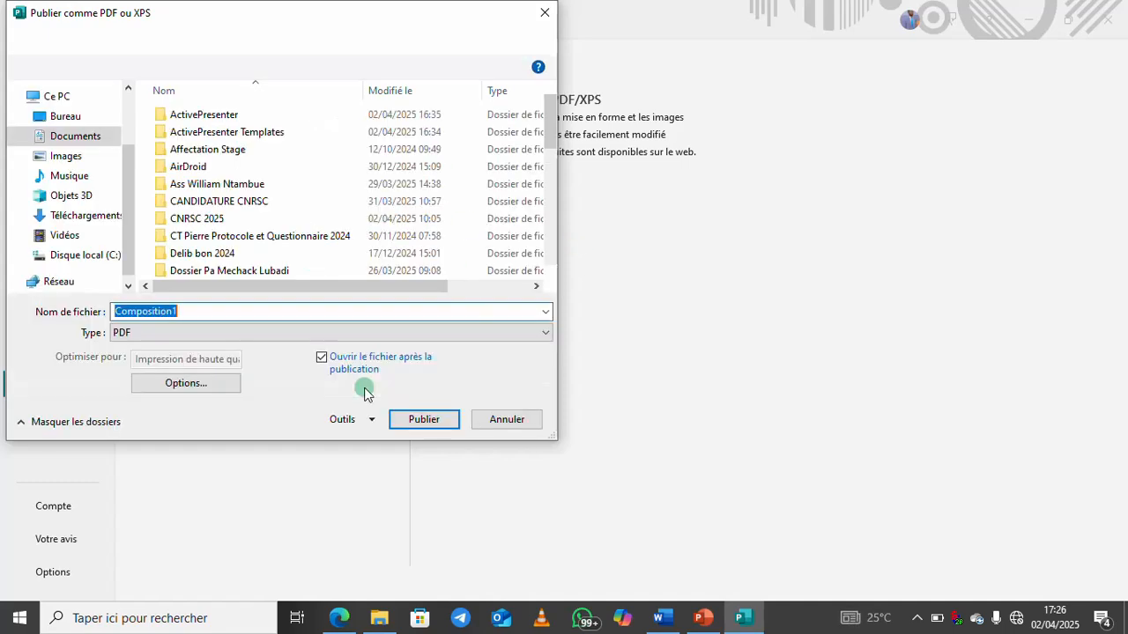
pyautogui.click(156, 336)
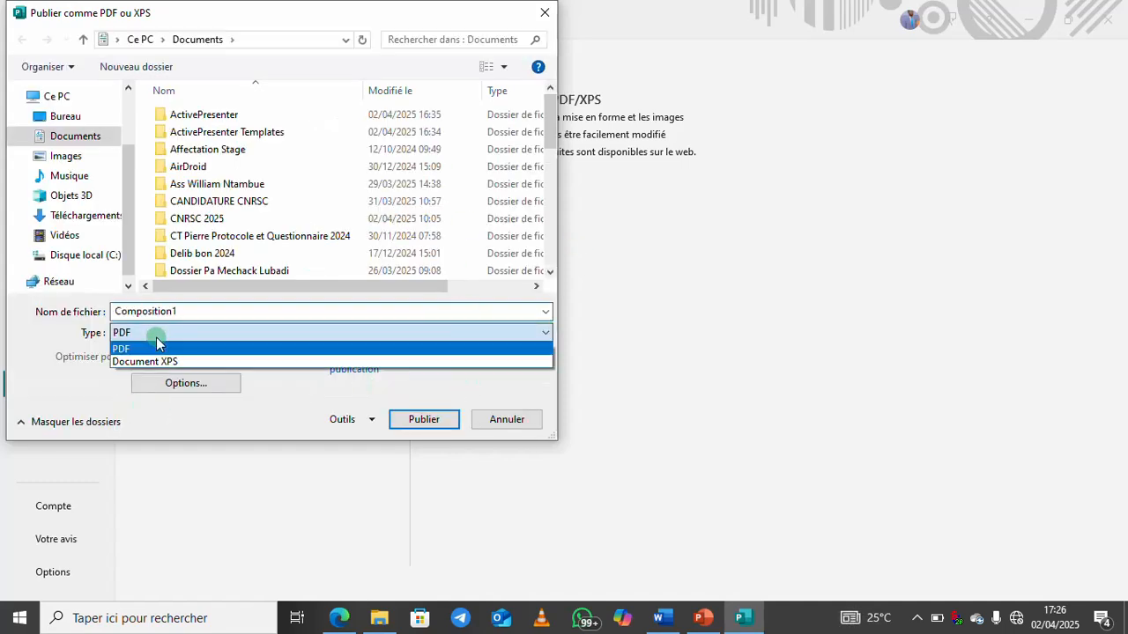
pyautogui.click(539, 15)
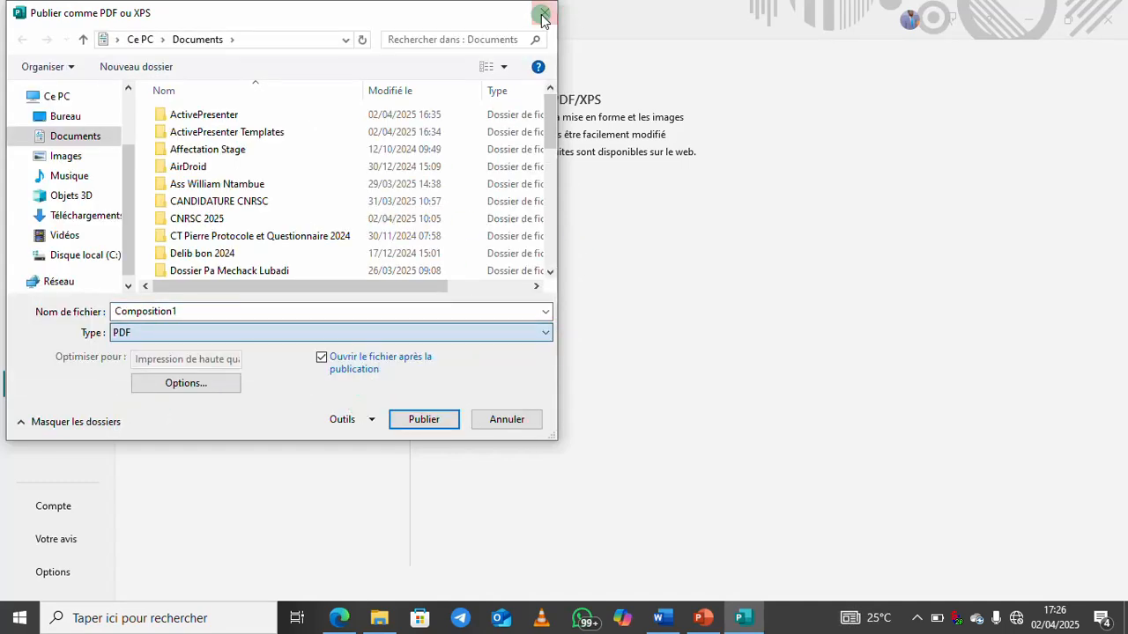
pyautogui.click(544, 13)
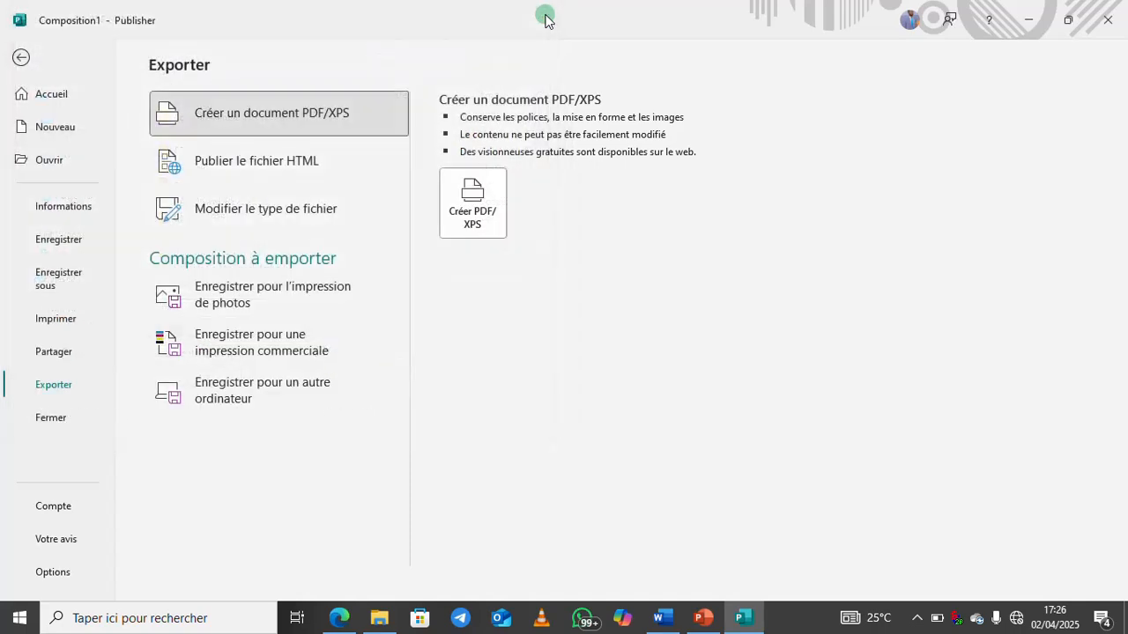
# Save the card on This PC with PNG Format as the file type
pyautogui.click(56, 280)
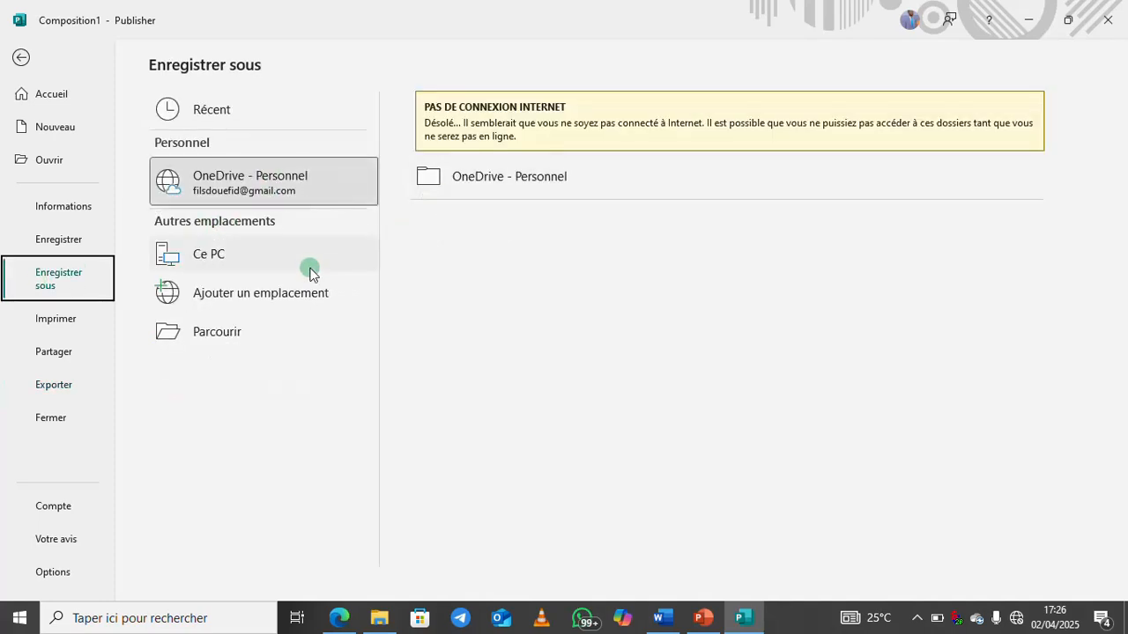
pyautogui.click(261, 261)
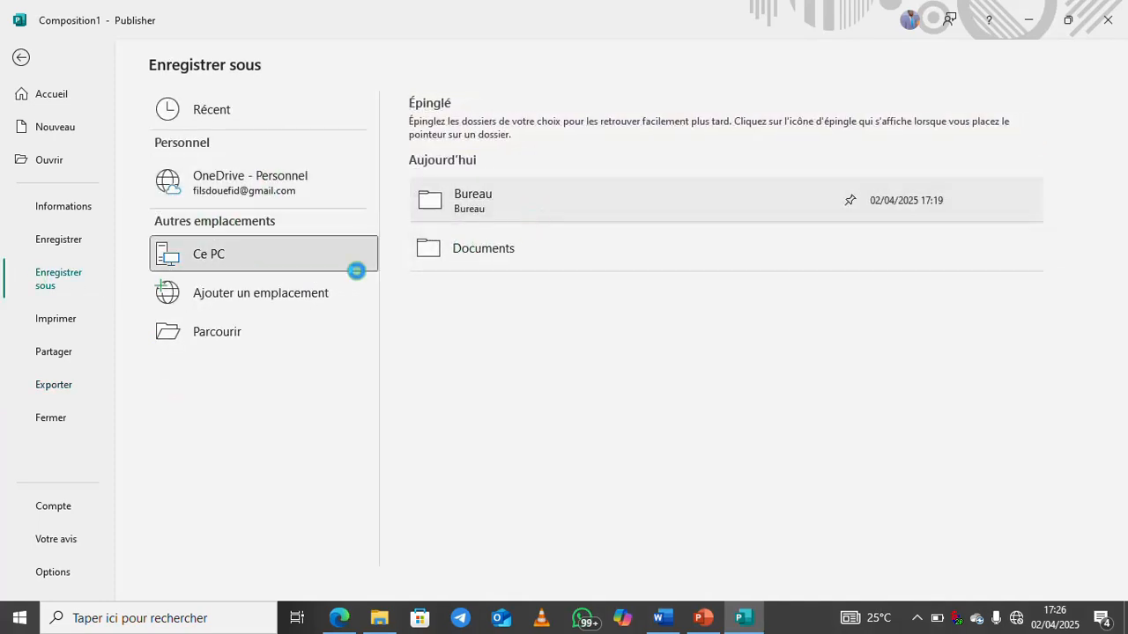
pyautogui.click(269, 268)
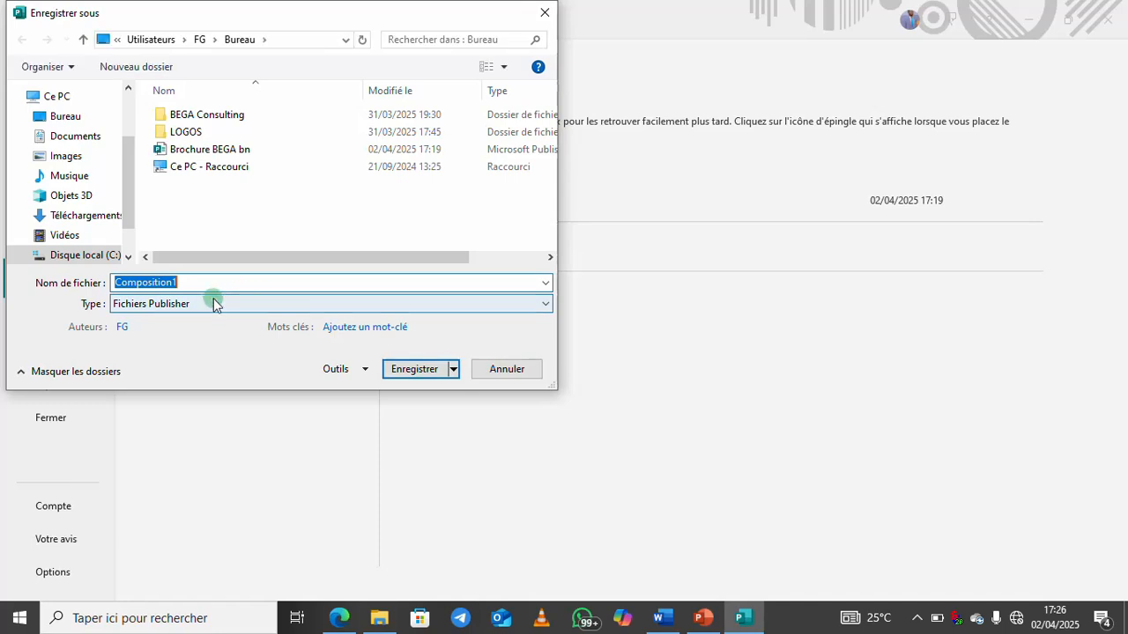
pyautogui.click(215, 303)
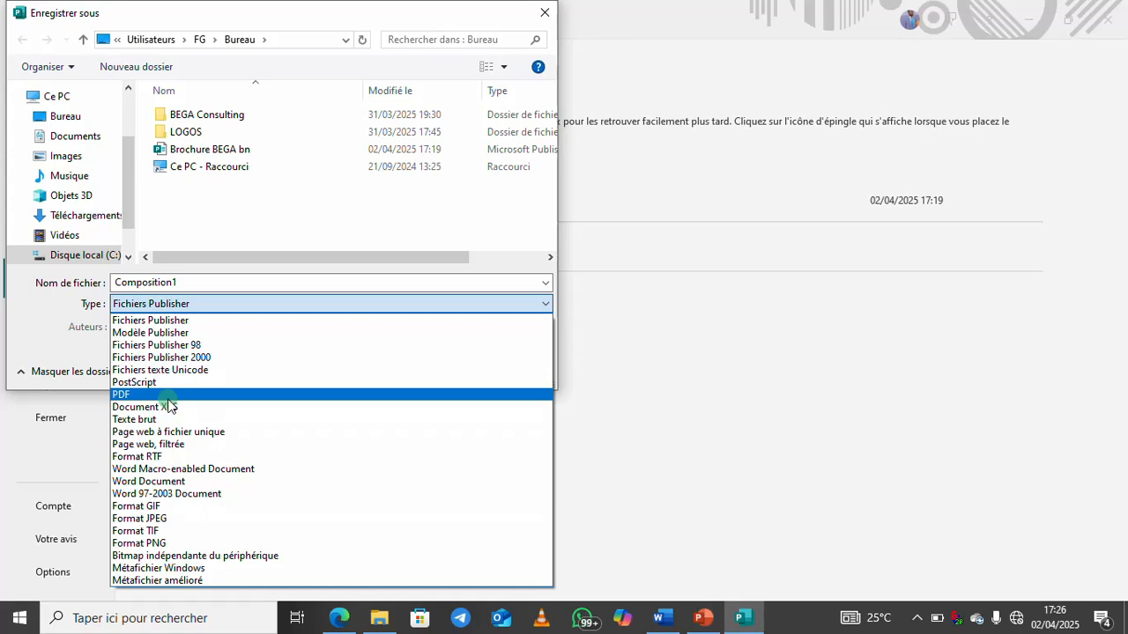
pyautogui.click(160, 543)
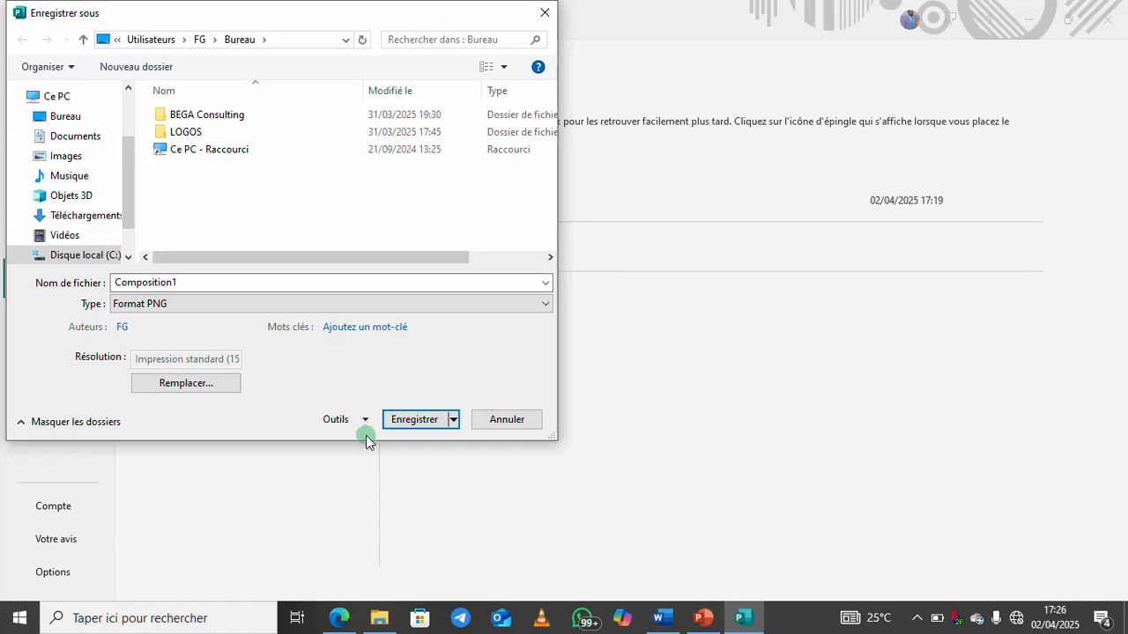
pyautogui.click(414, 420)
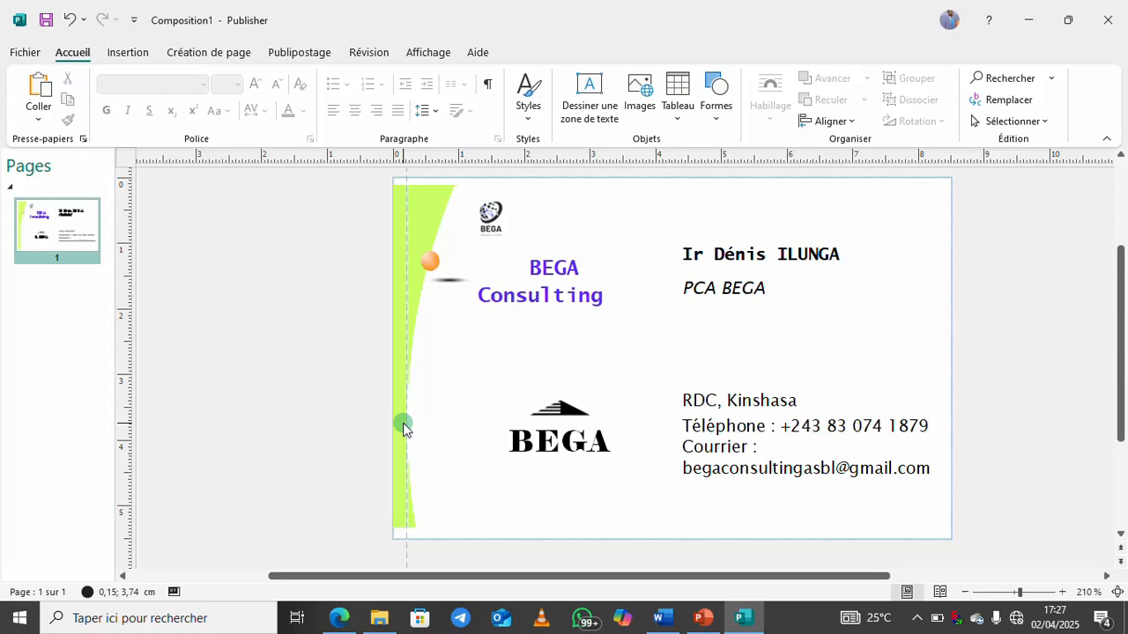
# Minimize Publisher and open Composition1.png from its desktop icon
pyautogui.press('super+d')
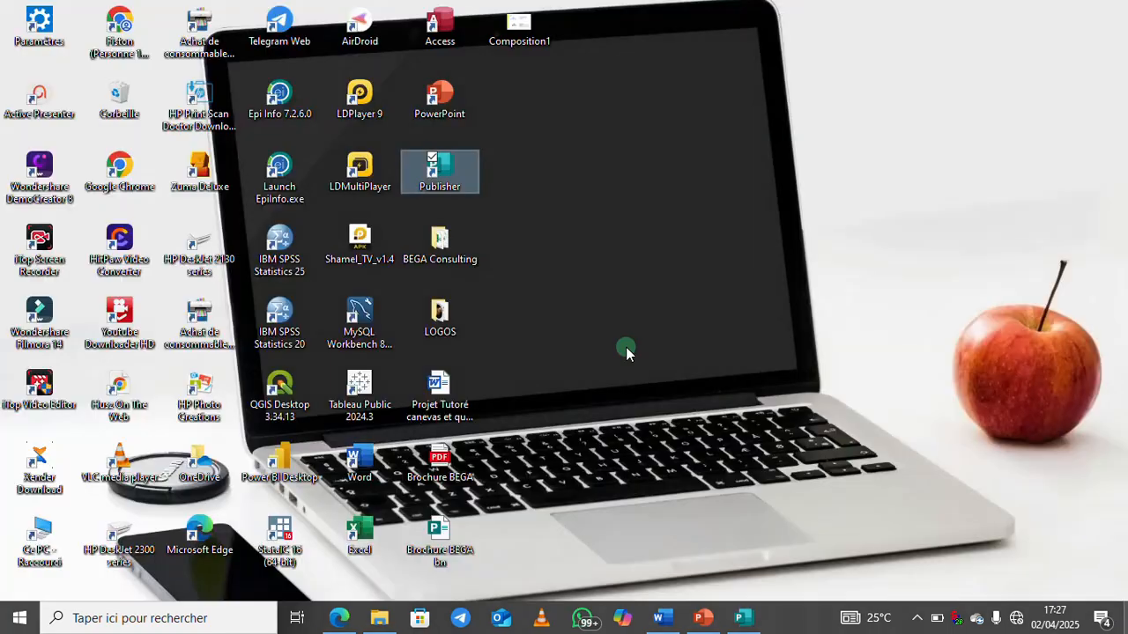
pyautogui.click(524, 28)
pyautogui.doubleClick(524, 28)
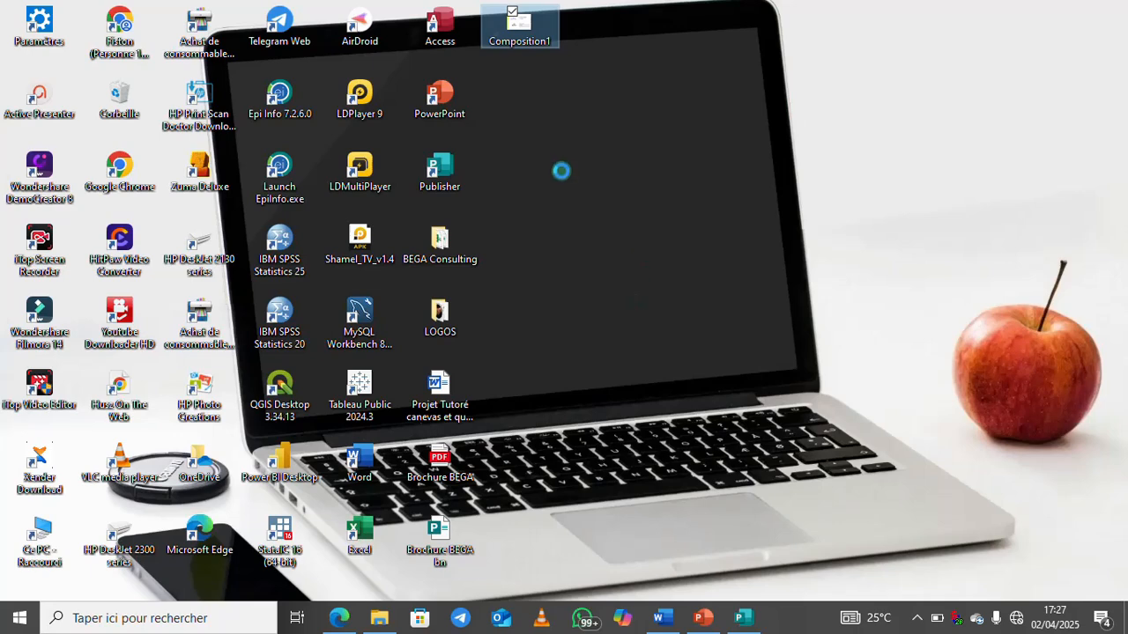
pyautogui.rightClick(526, 23)
pyautogui.click(590, 36)
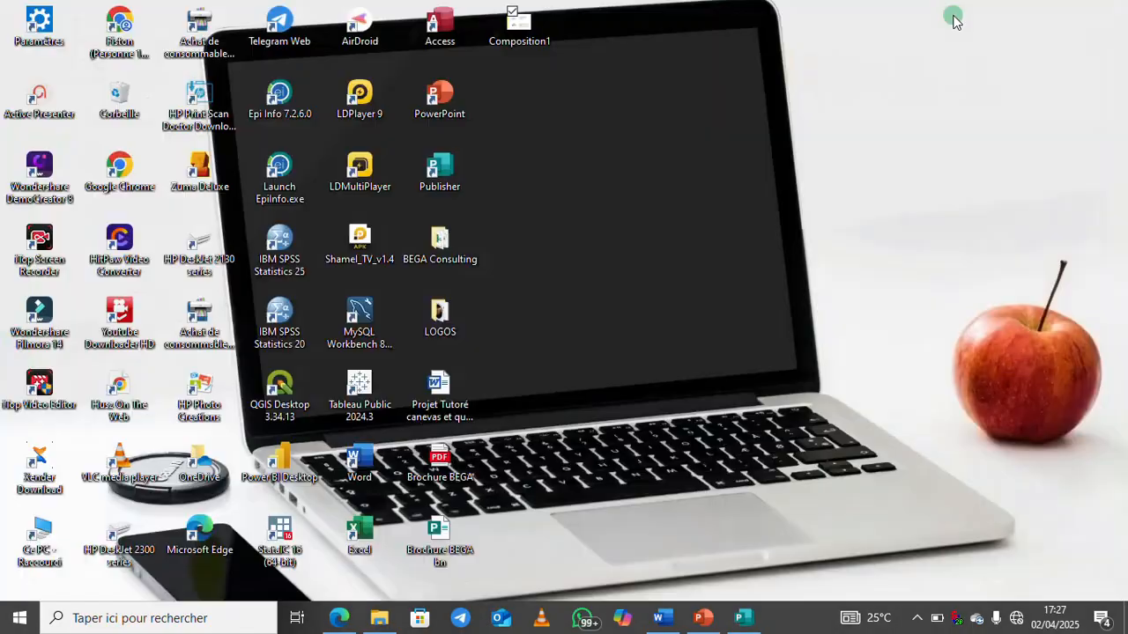
pyautogui.click(522, 27)
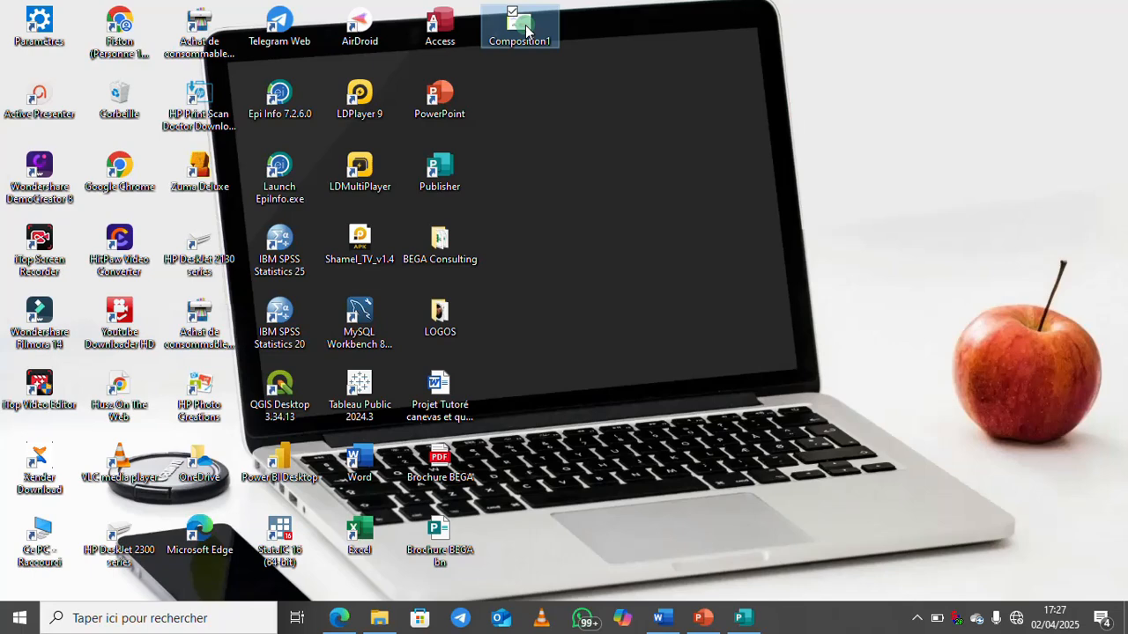
pyautogui.doubleClick(526, 30)
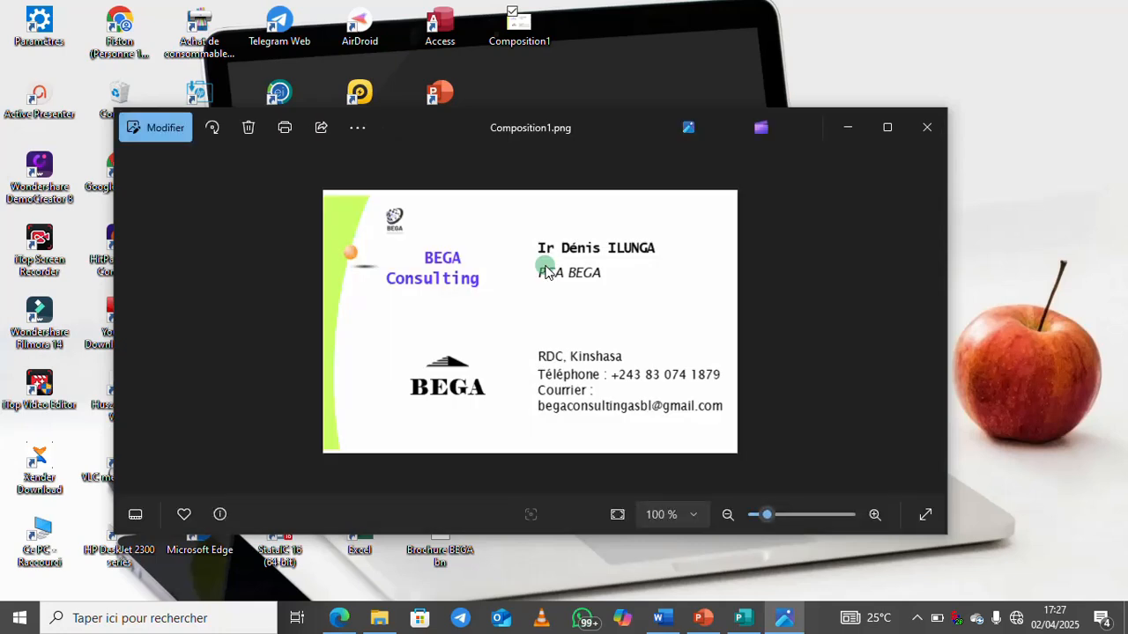
# Zoom the Composition1 card image to 130% in Photos and inspect it
pyautogui.scroll(2, 546, 271)
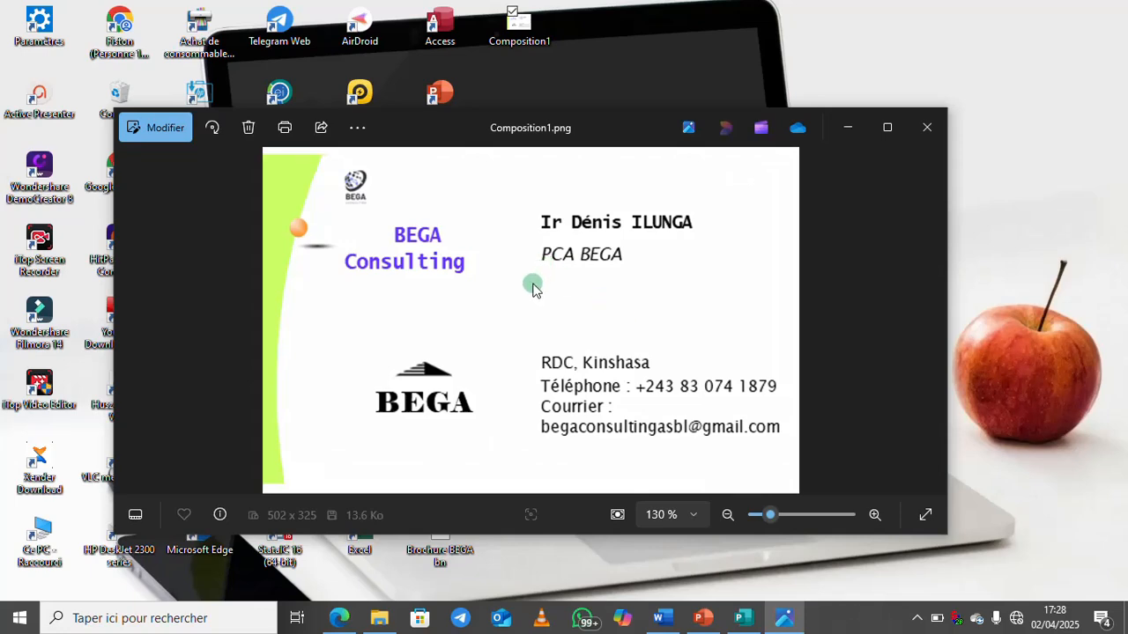
pyautogui.click(937, 617)
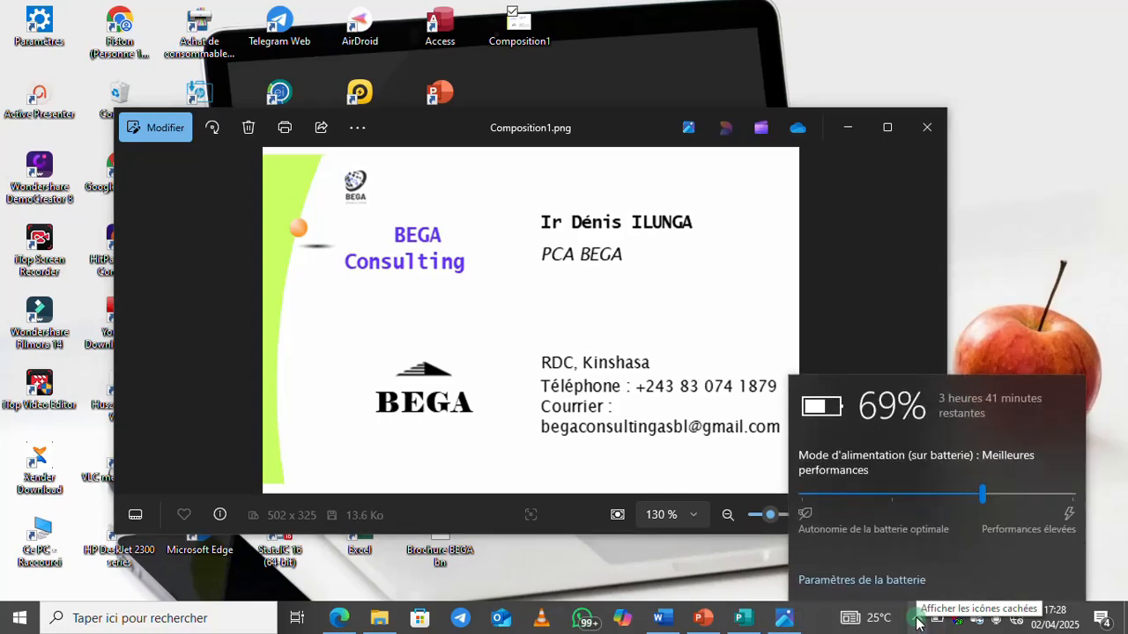
pyautogui.click(917, 620)
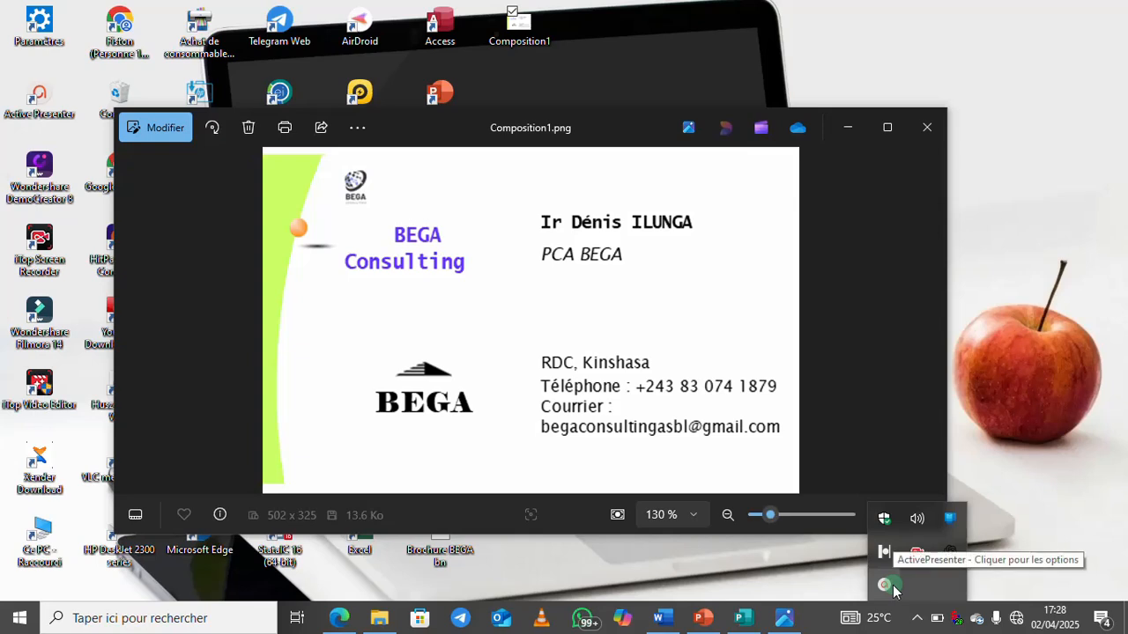
pyautogui.click(744, 246)
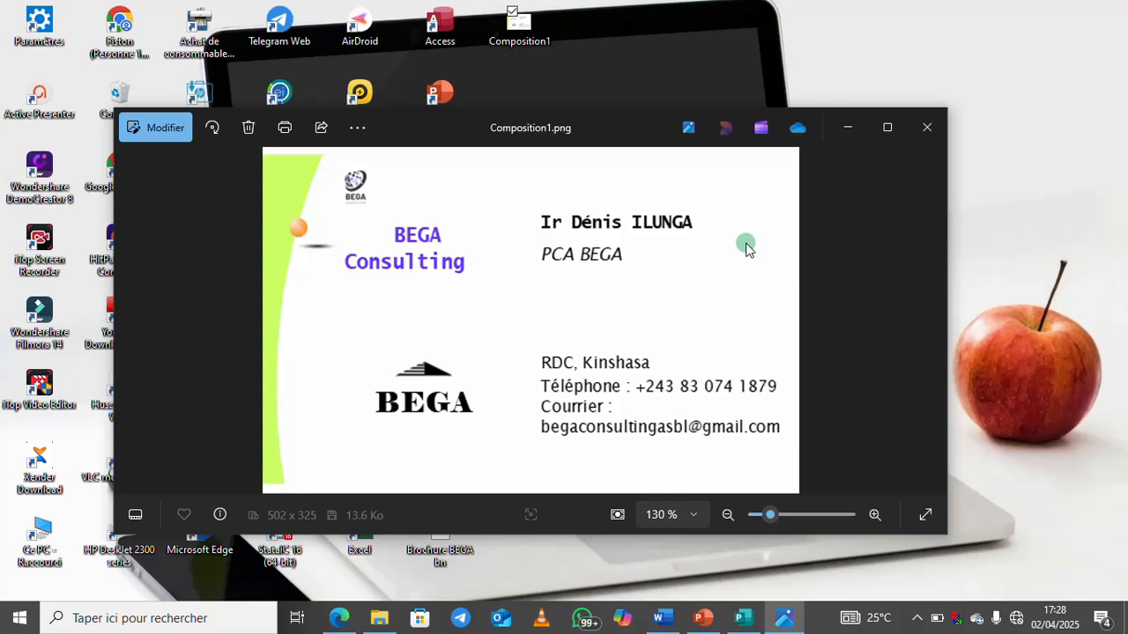
# Minimize the Photos viewer and bring up the screen recorder's controls from the system tray
pyautogui.click(848, 129)
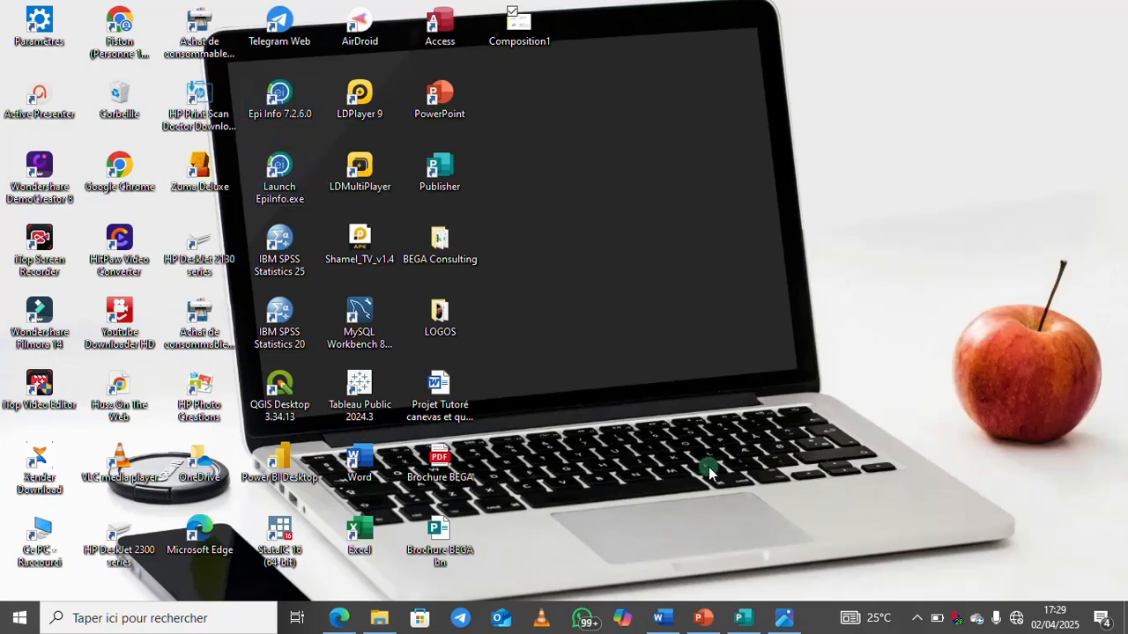
pyautogui.click(917, 617)
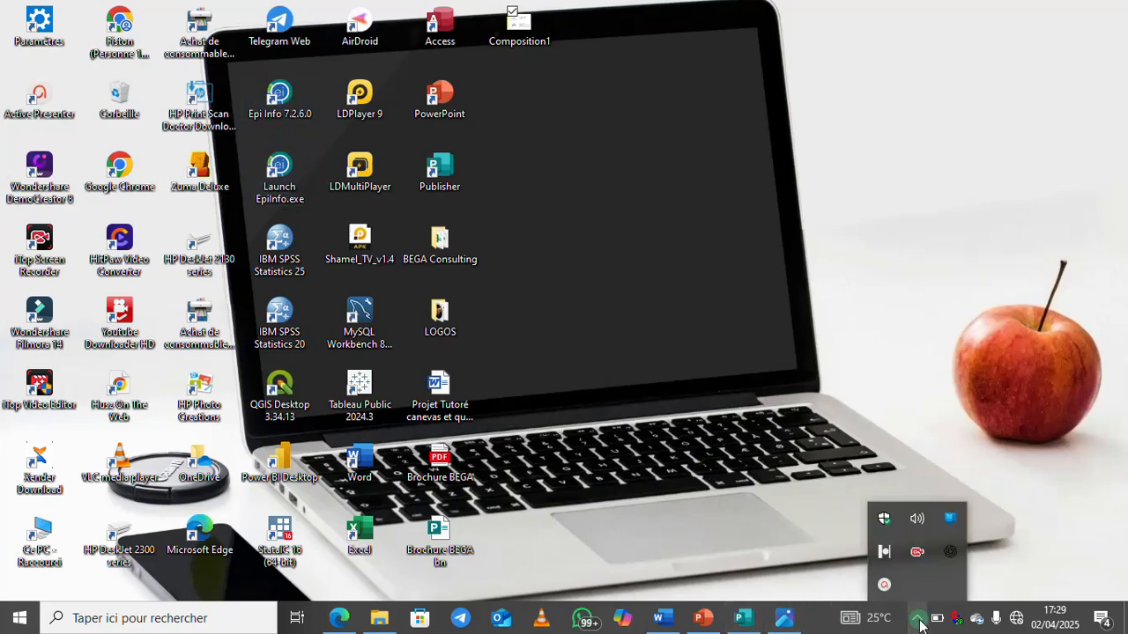
pyautogui.click(879, 583)
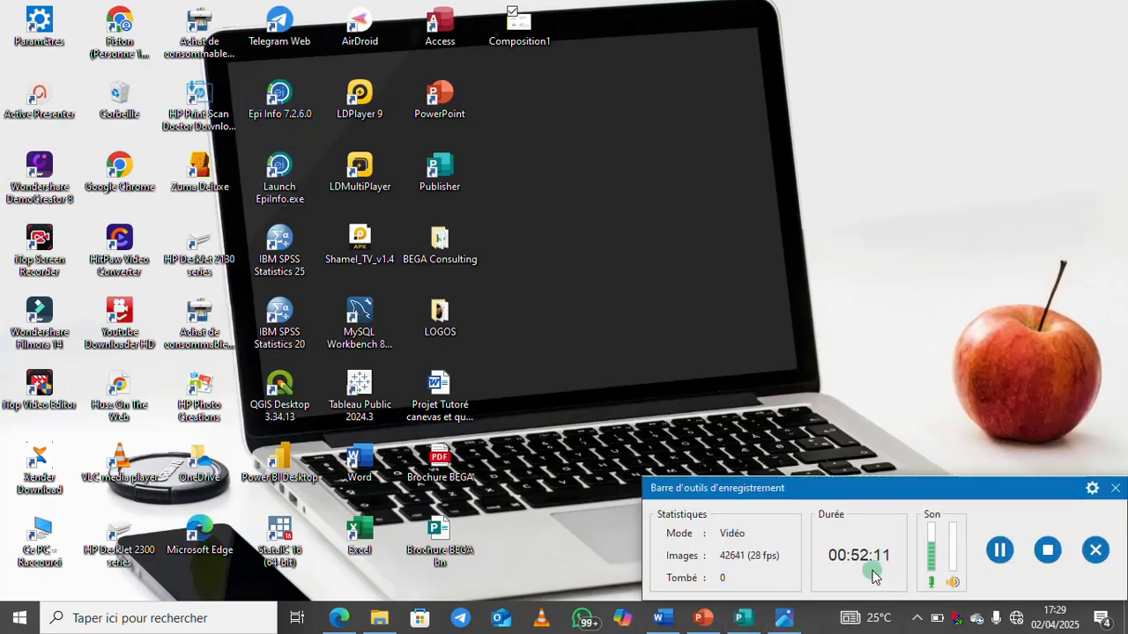